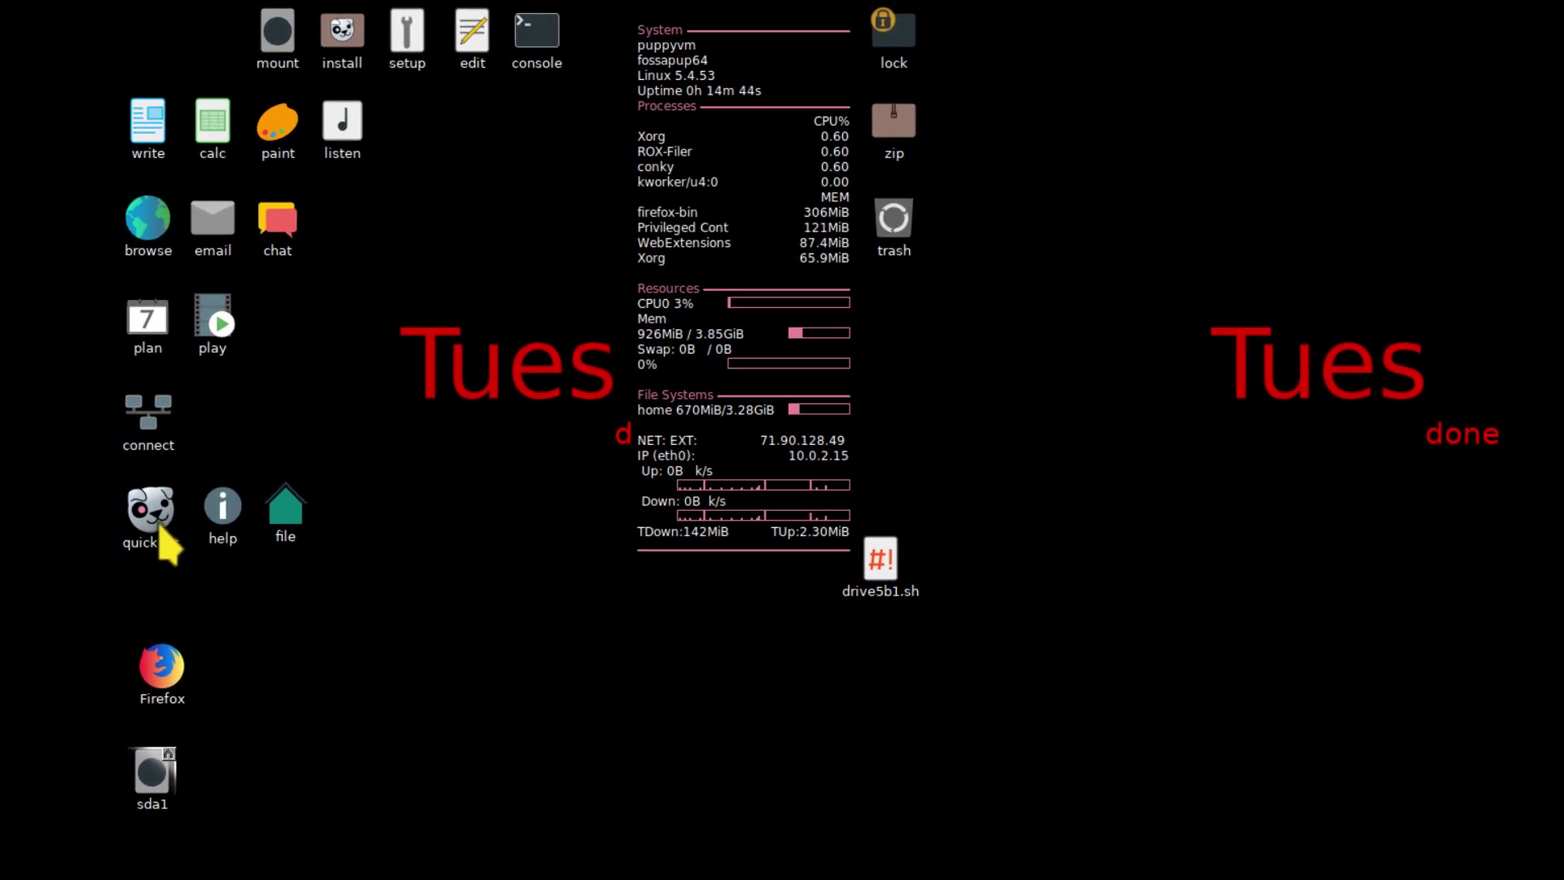
Apply Quickpet's Fossapup updates, dismiss the update notes, and view the Browsers list.
left_click(165, 542)
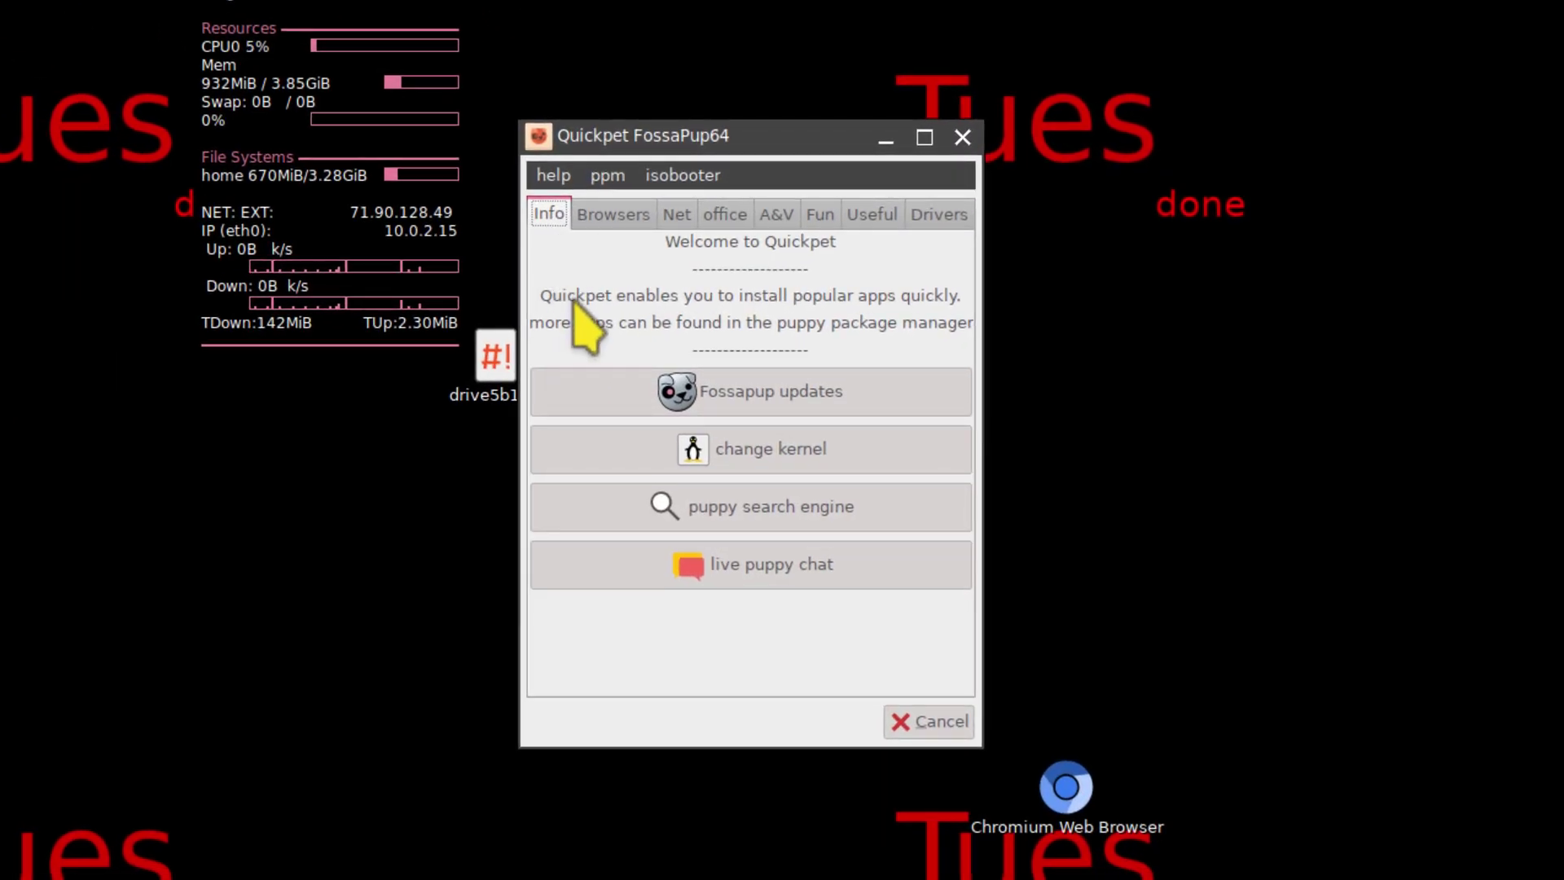
left_click(720, 401)
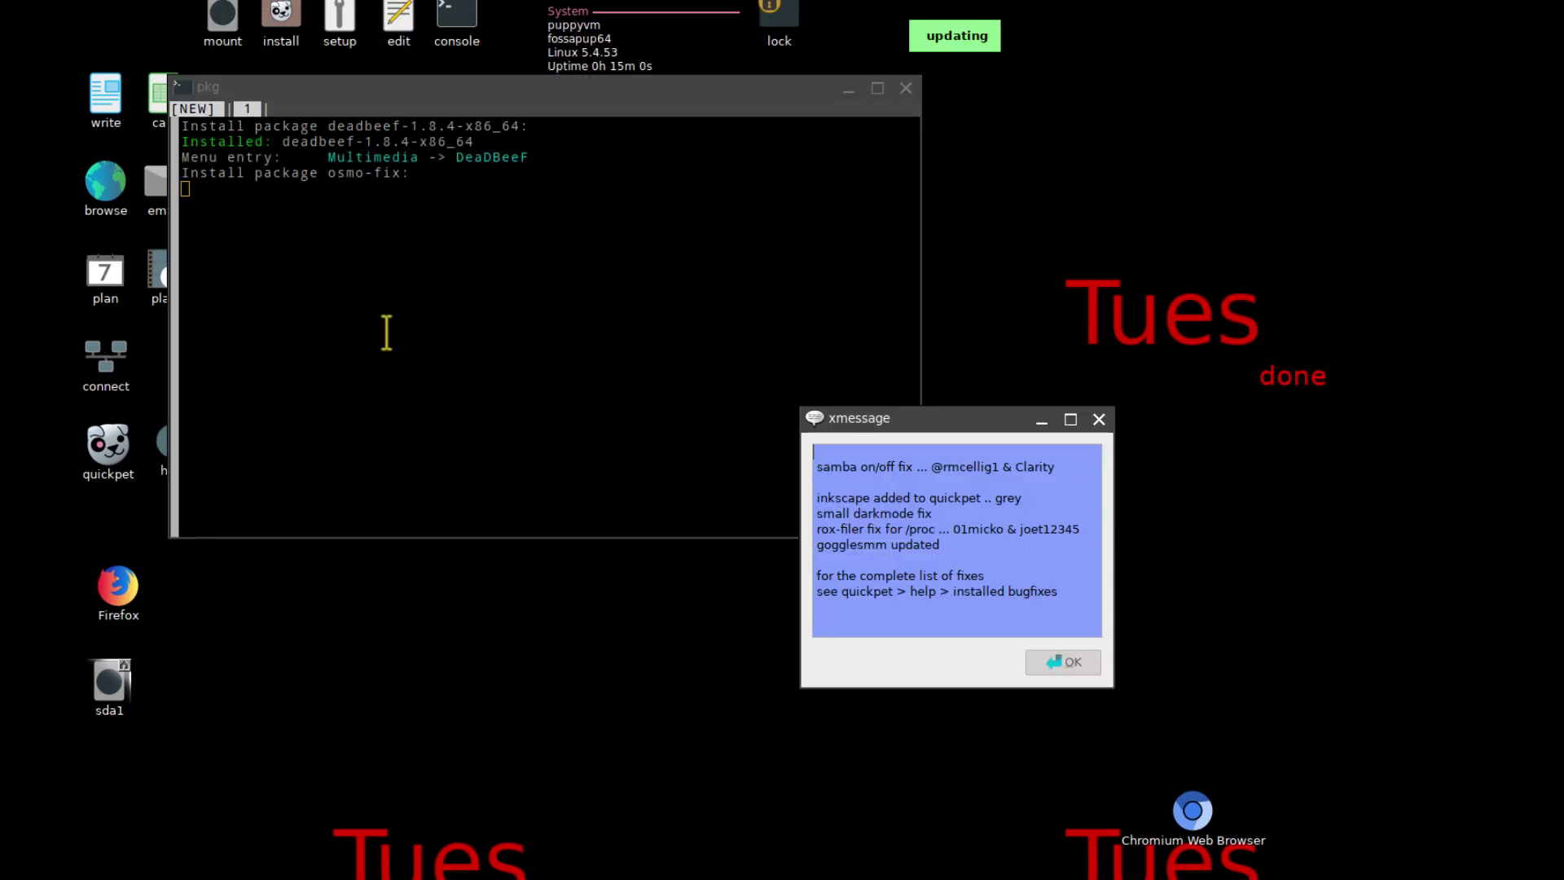
left_click(1072, 659)
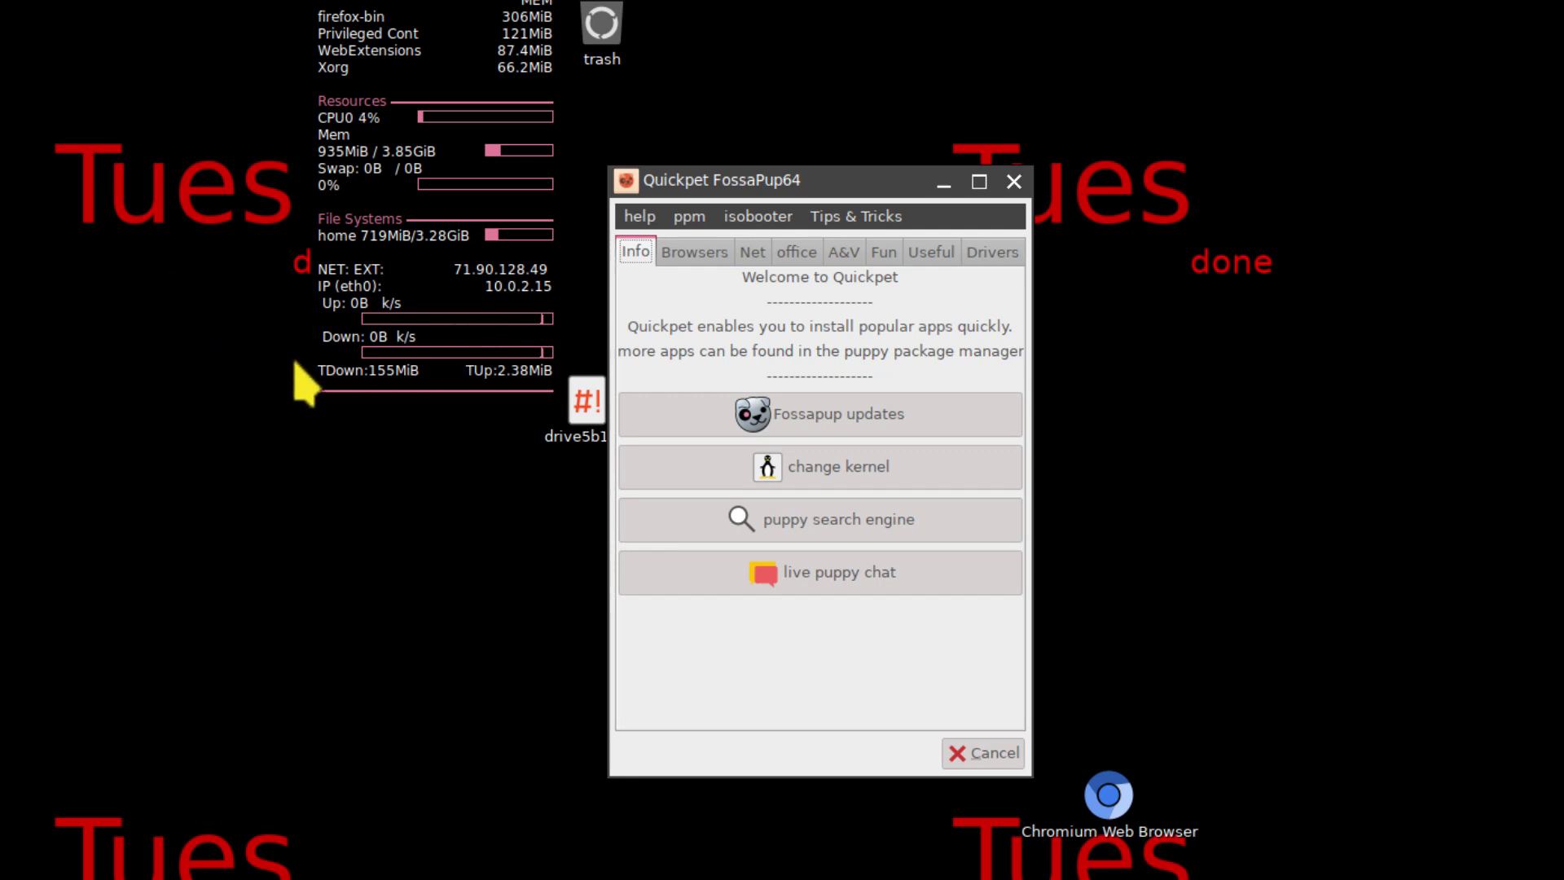
left_click(692, 252)
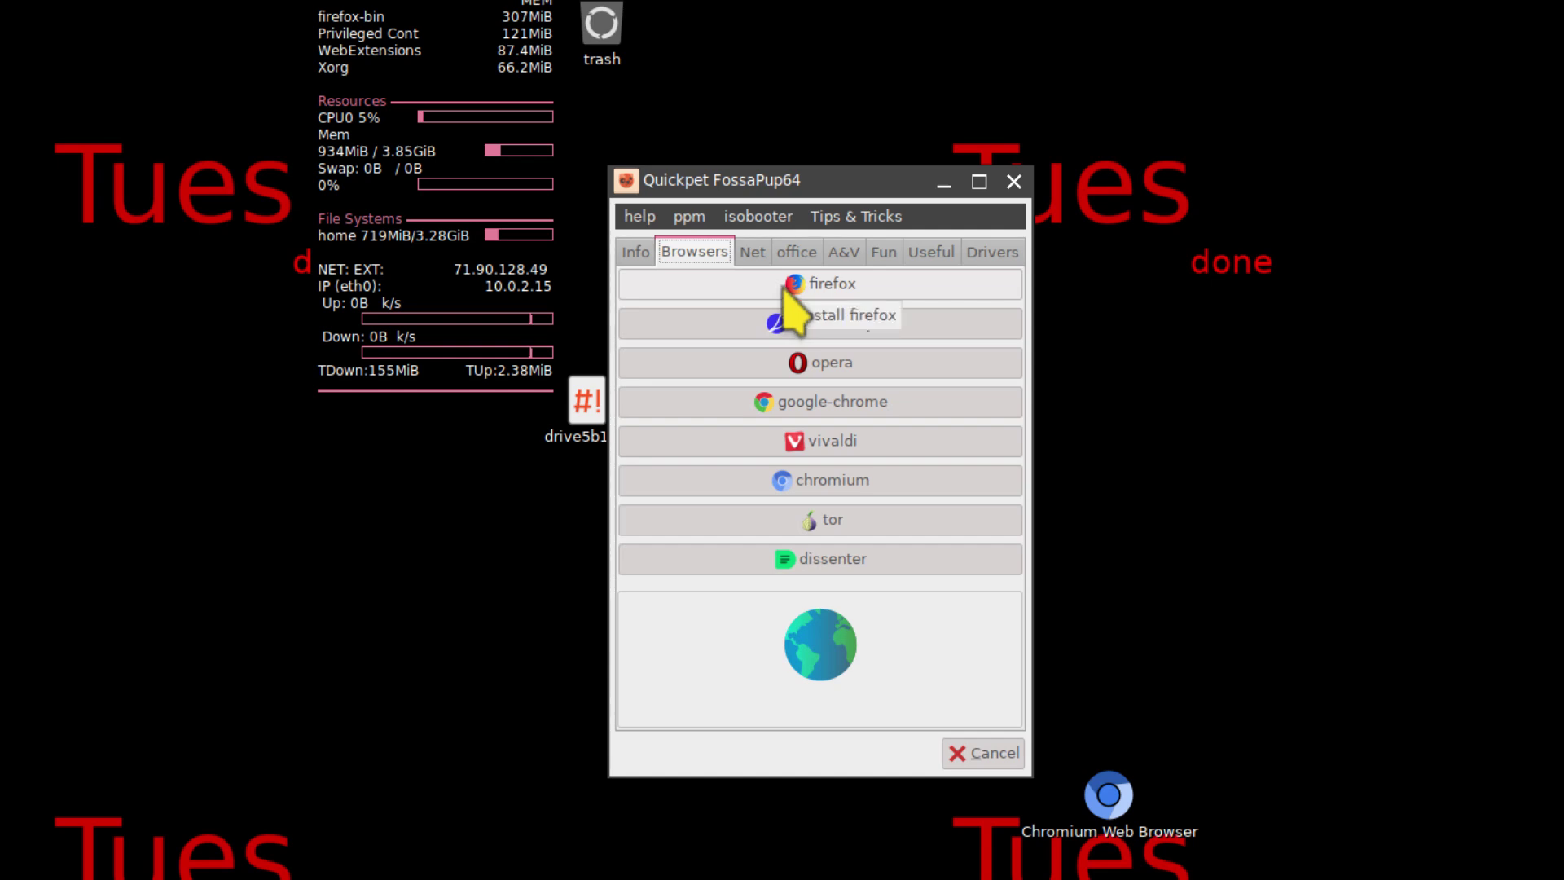
Close Quickpet and launch Firefox from the Internet menu.
left_click(1014, 181)
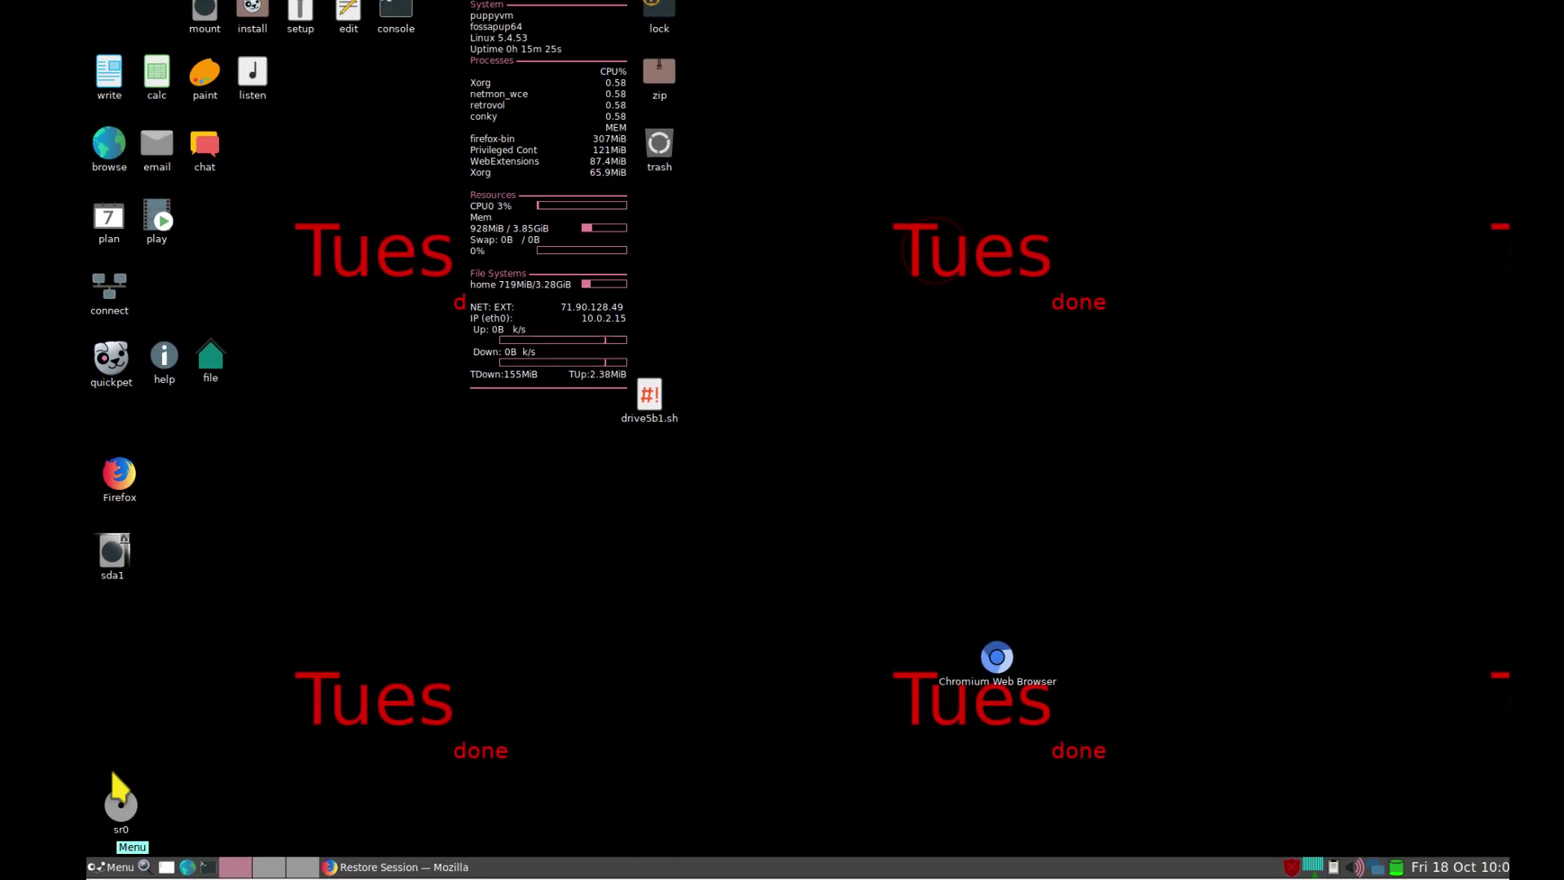
left_click(140, 862)
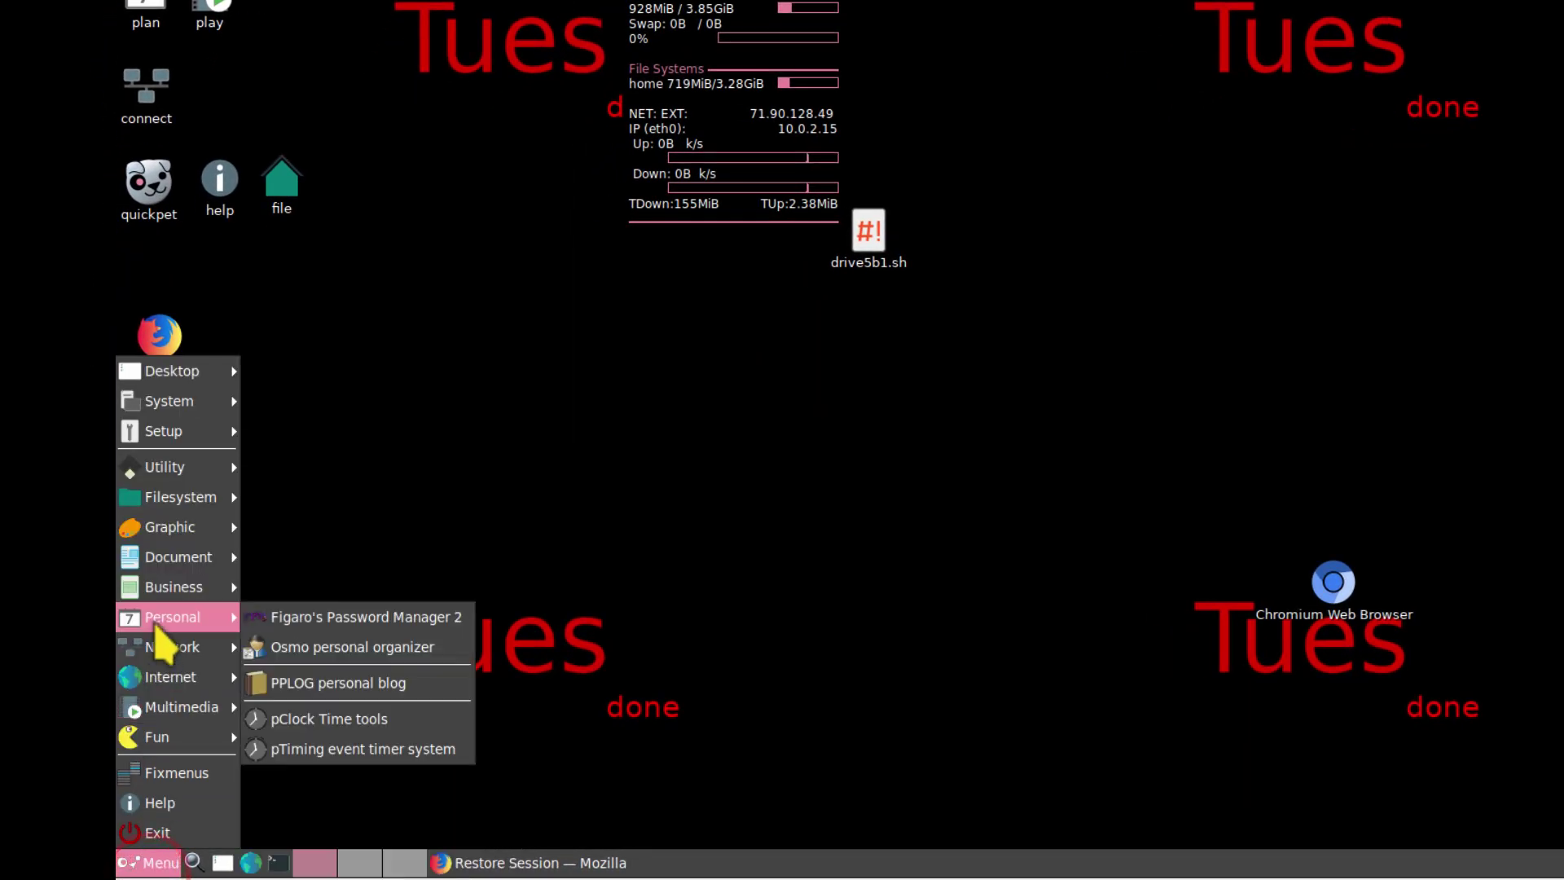
mouse_move(155, 652)
mouse_move(155, 681)
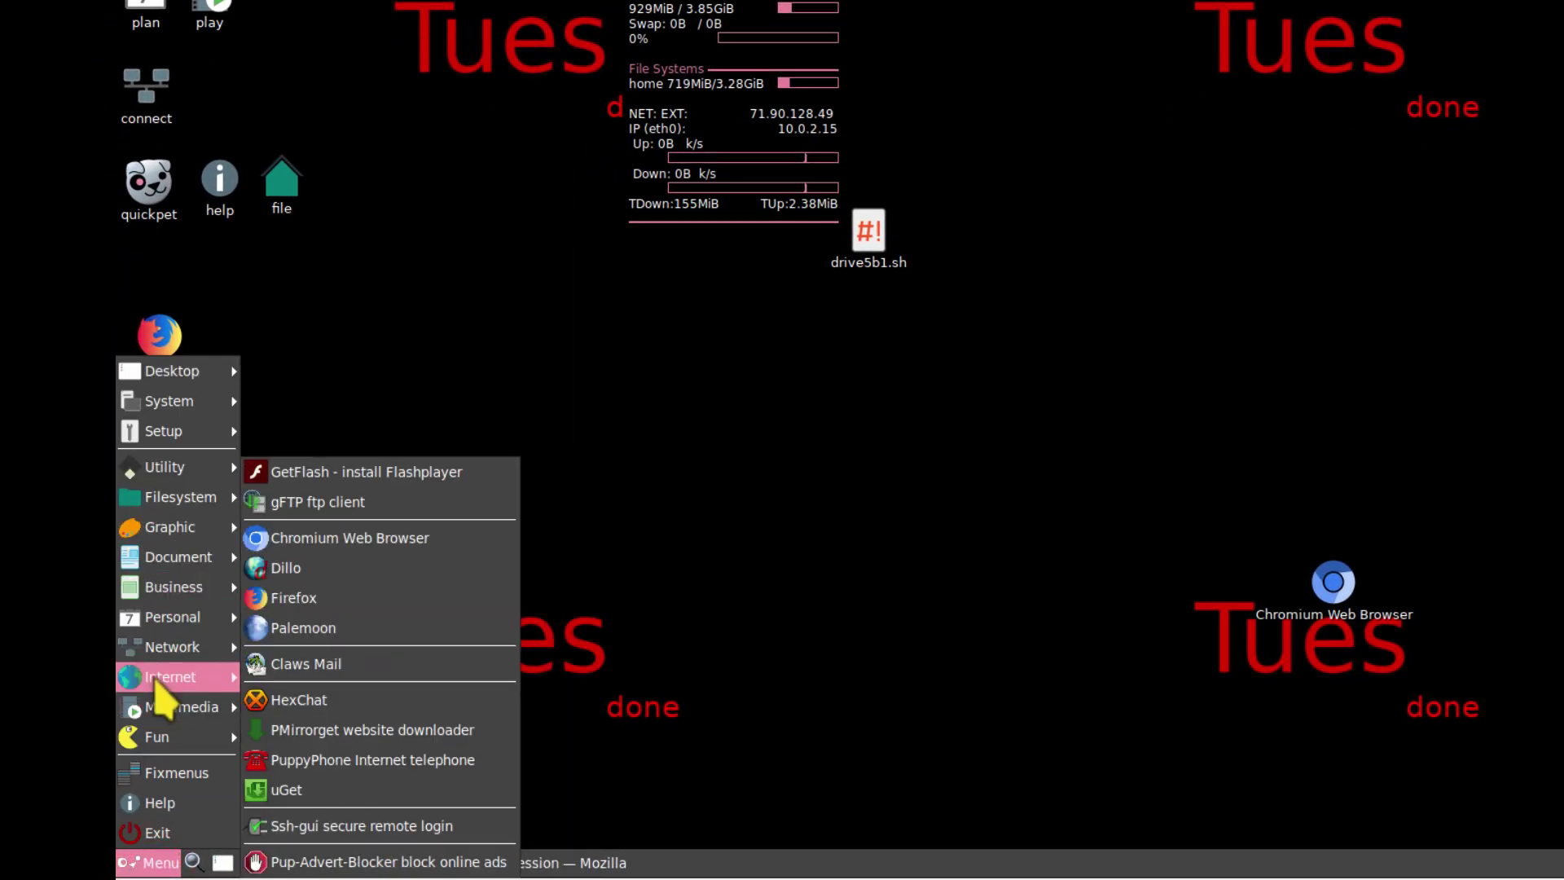
left_click(293, 597)
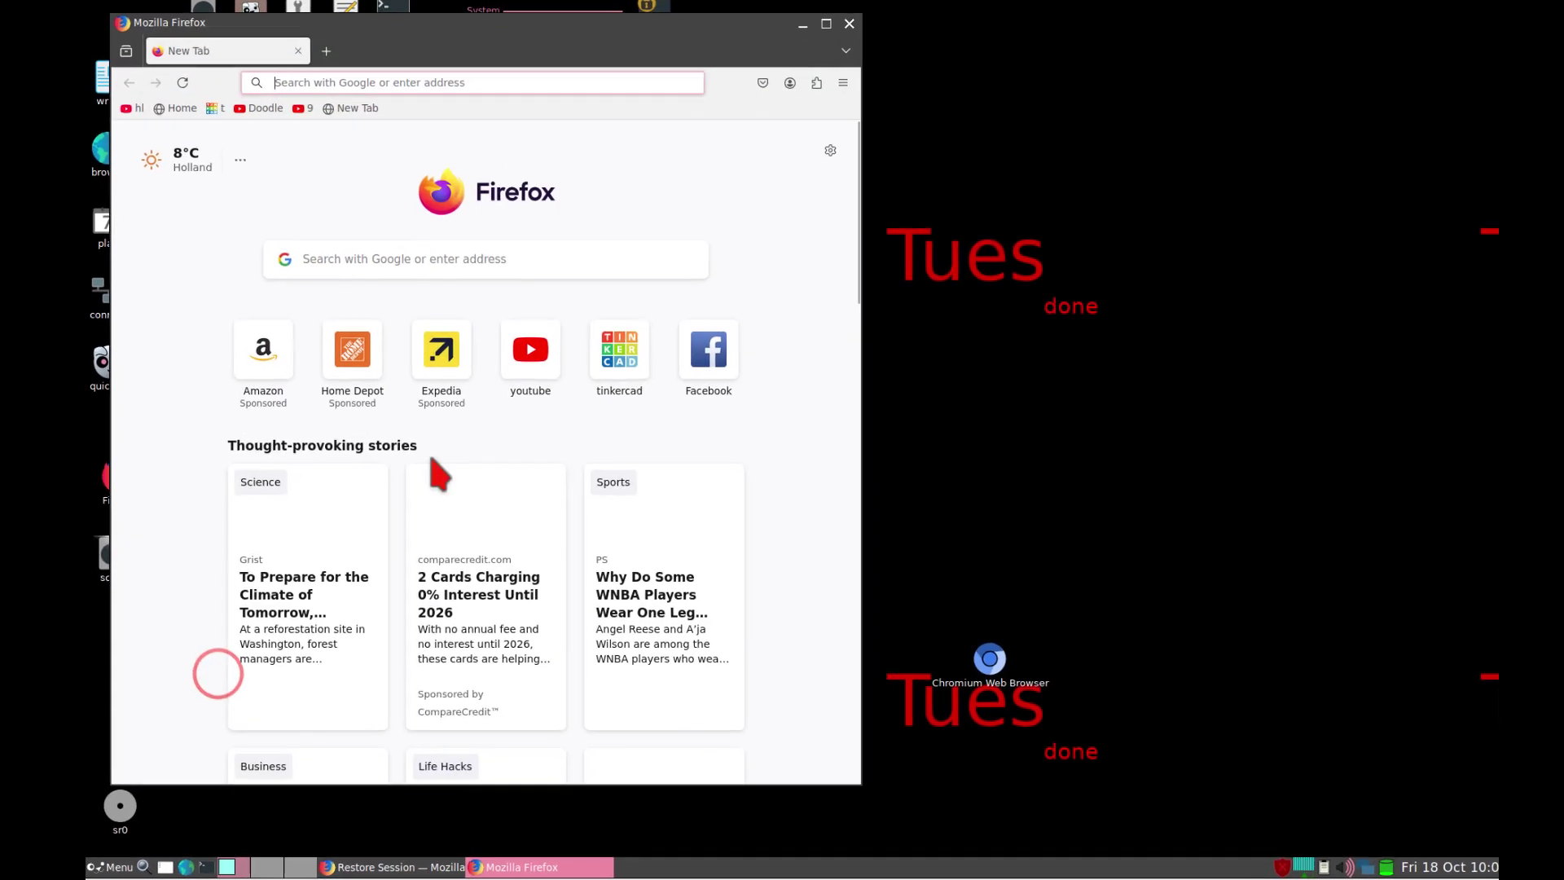
Confirm via Help > About Firefox that version 131.0.3 is current, then close Firefox.
left_click(832, 95)
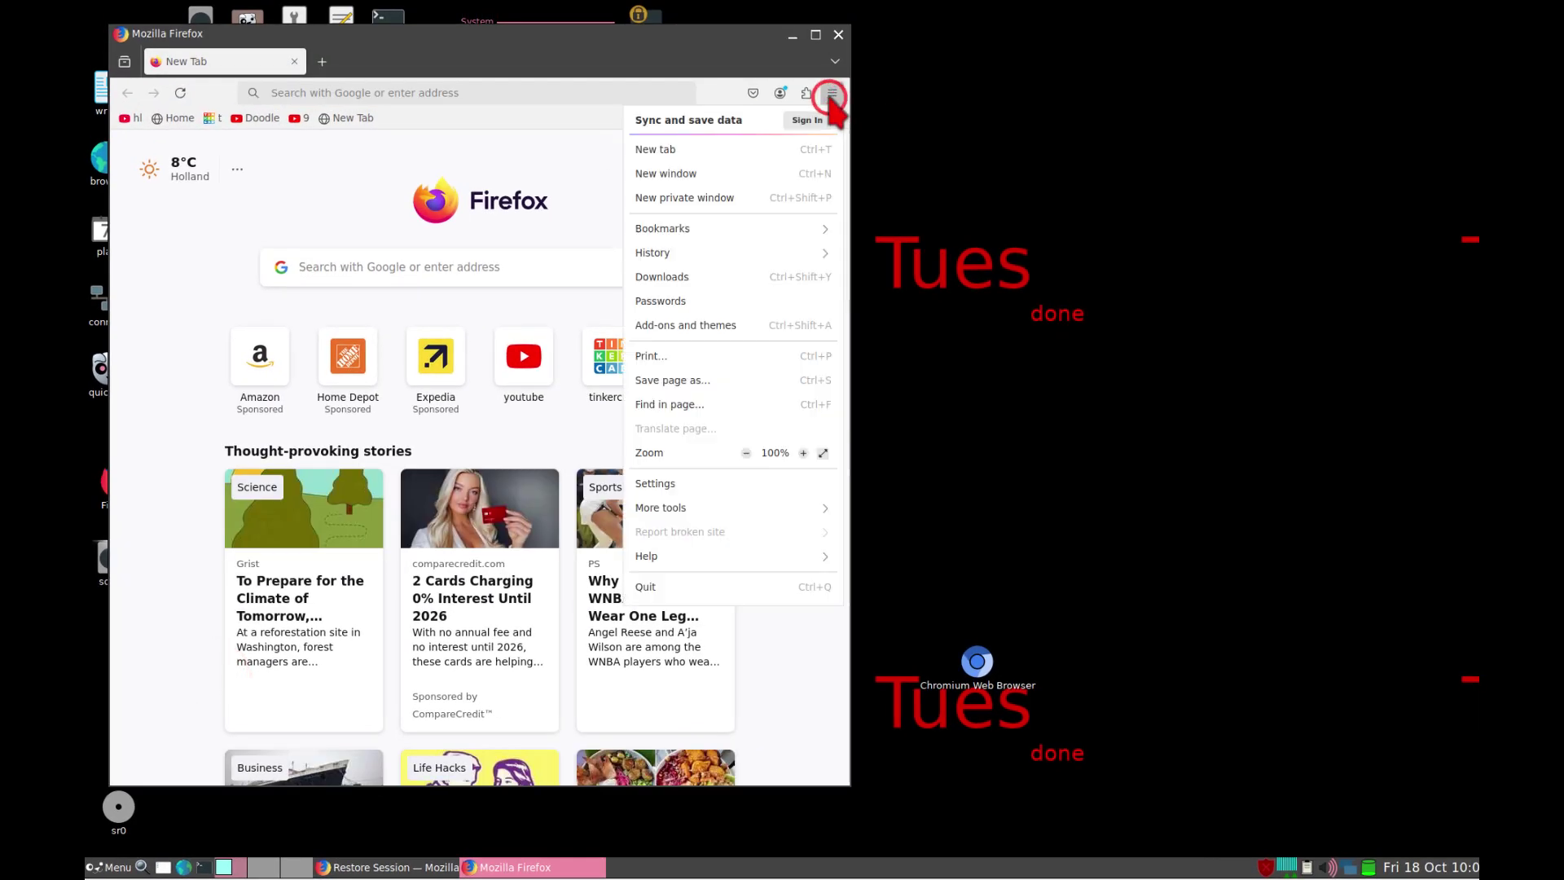
left_click(655, 557)
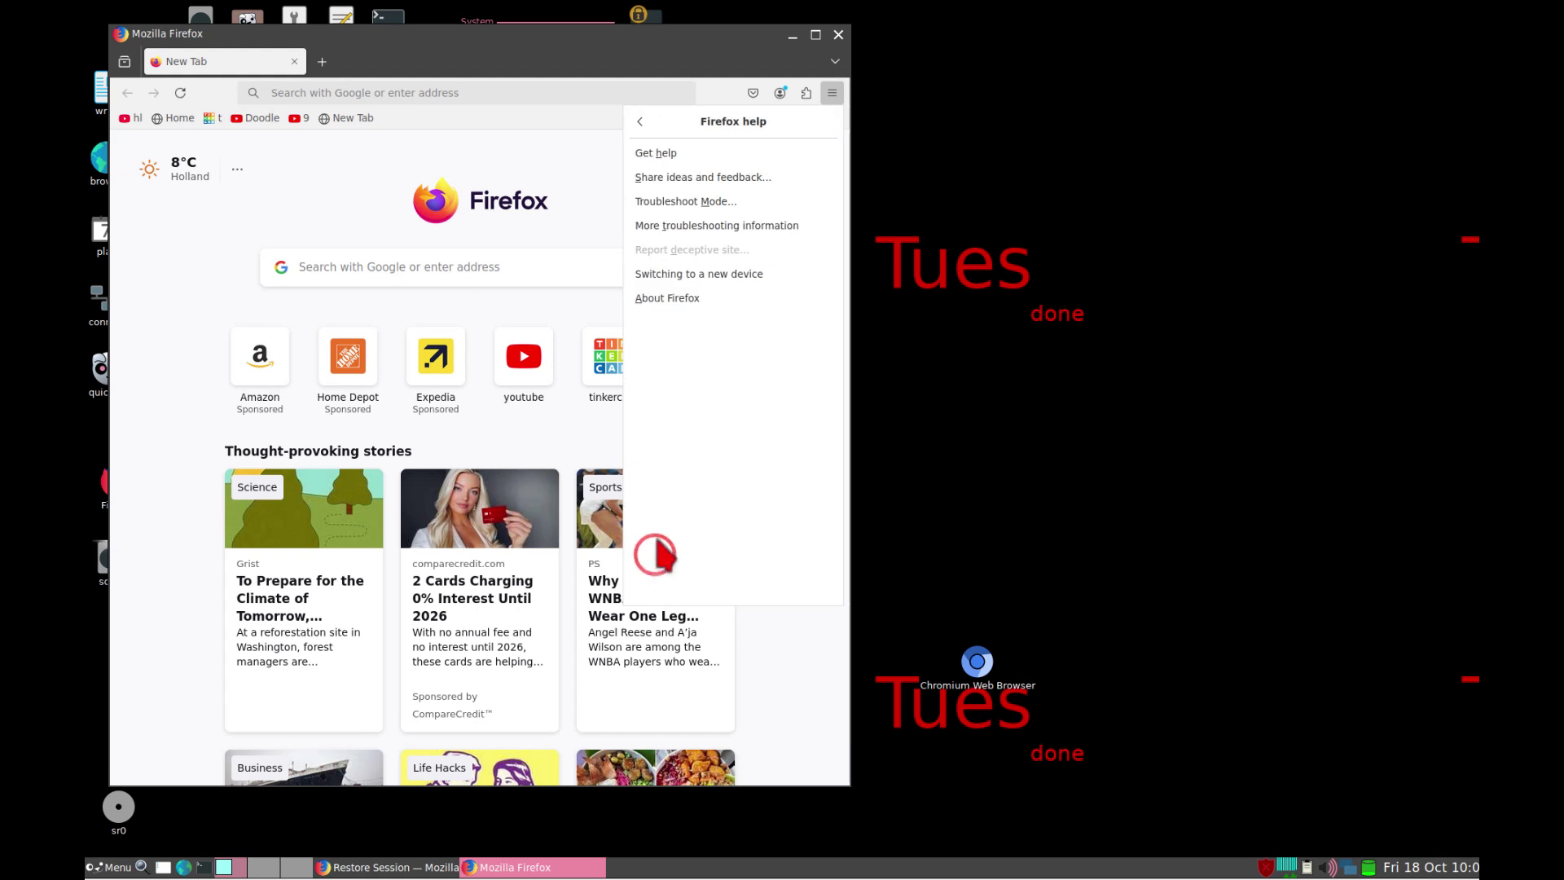
left_click(697, 300)
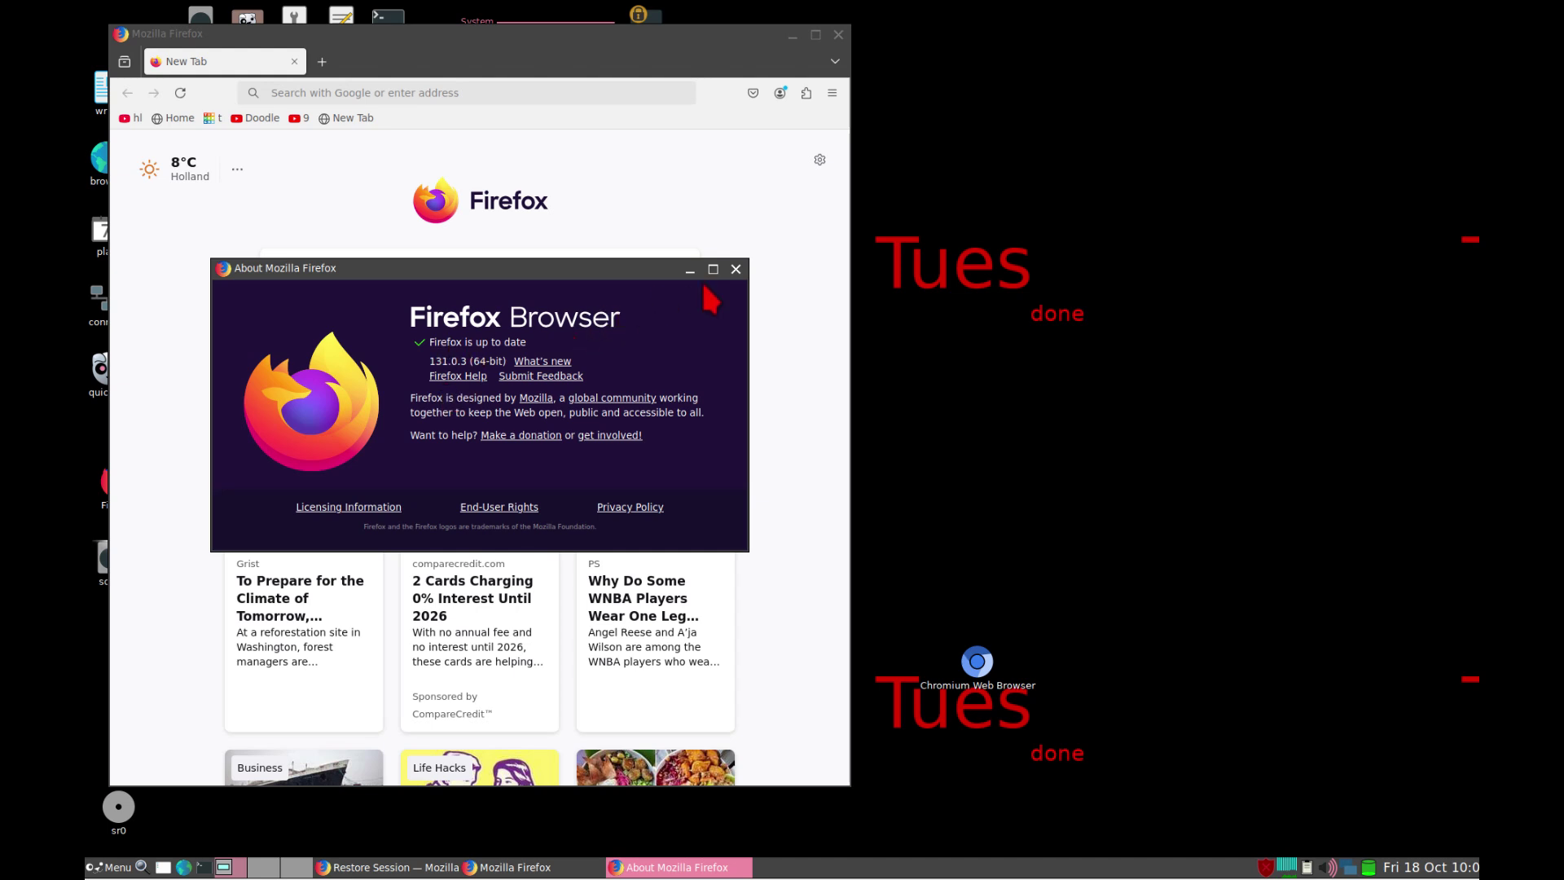
left_click(735, 270)
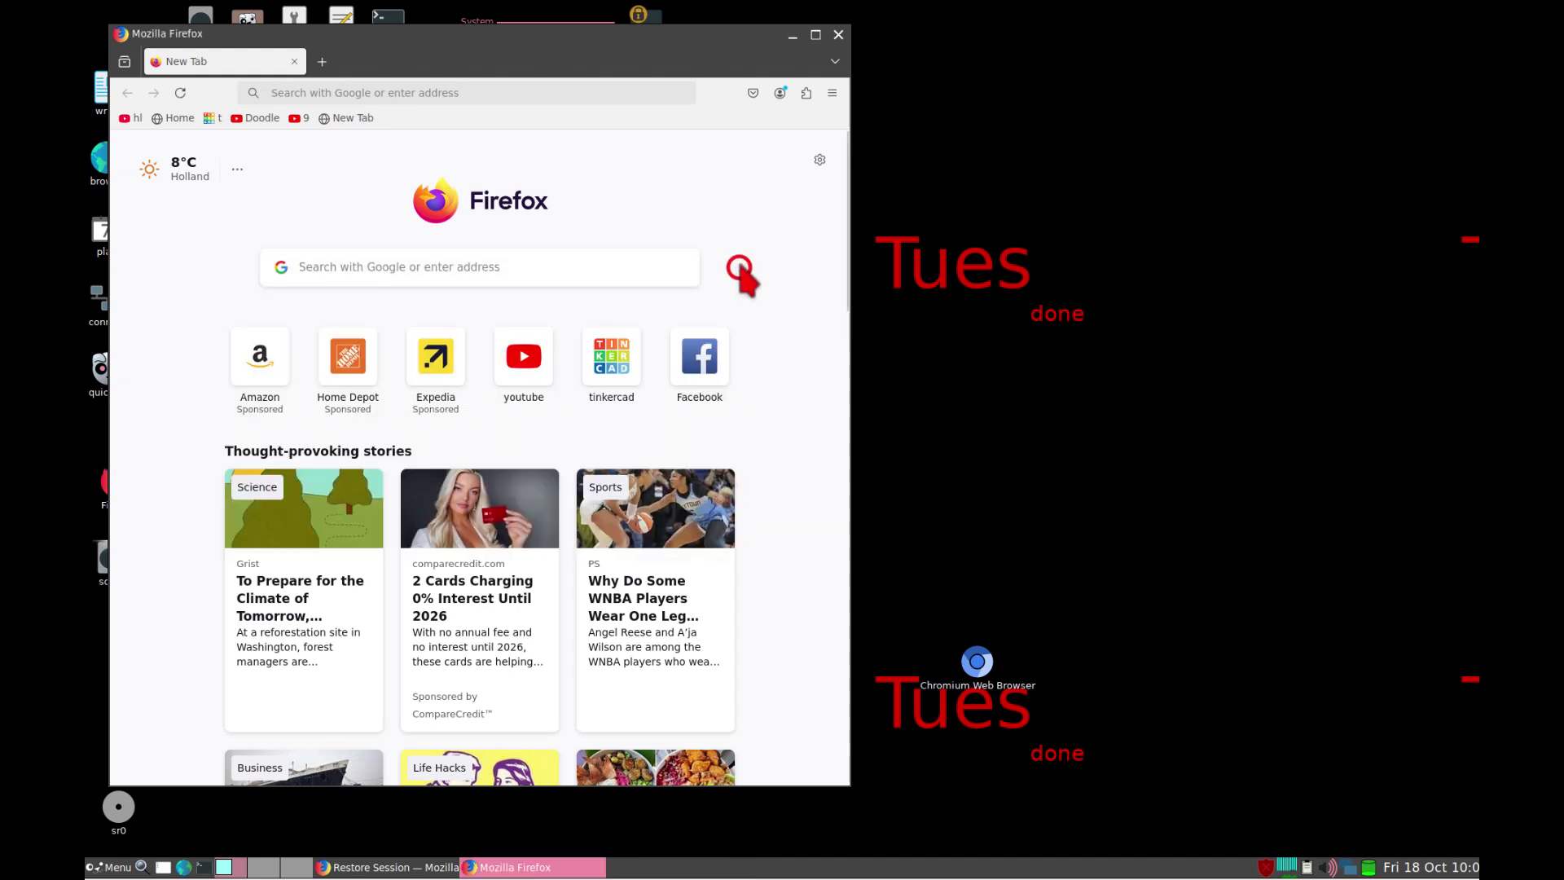
left_click(838, 35)
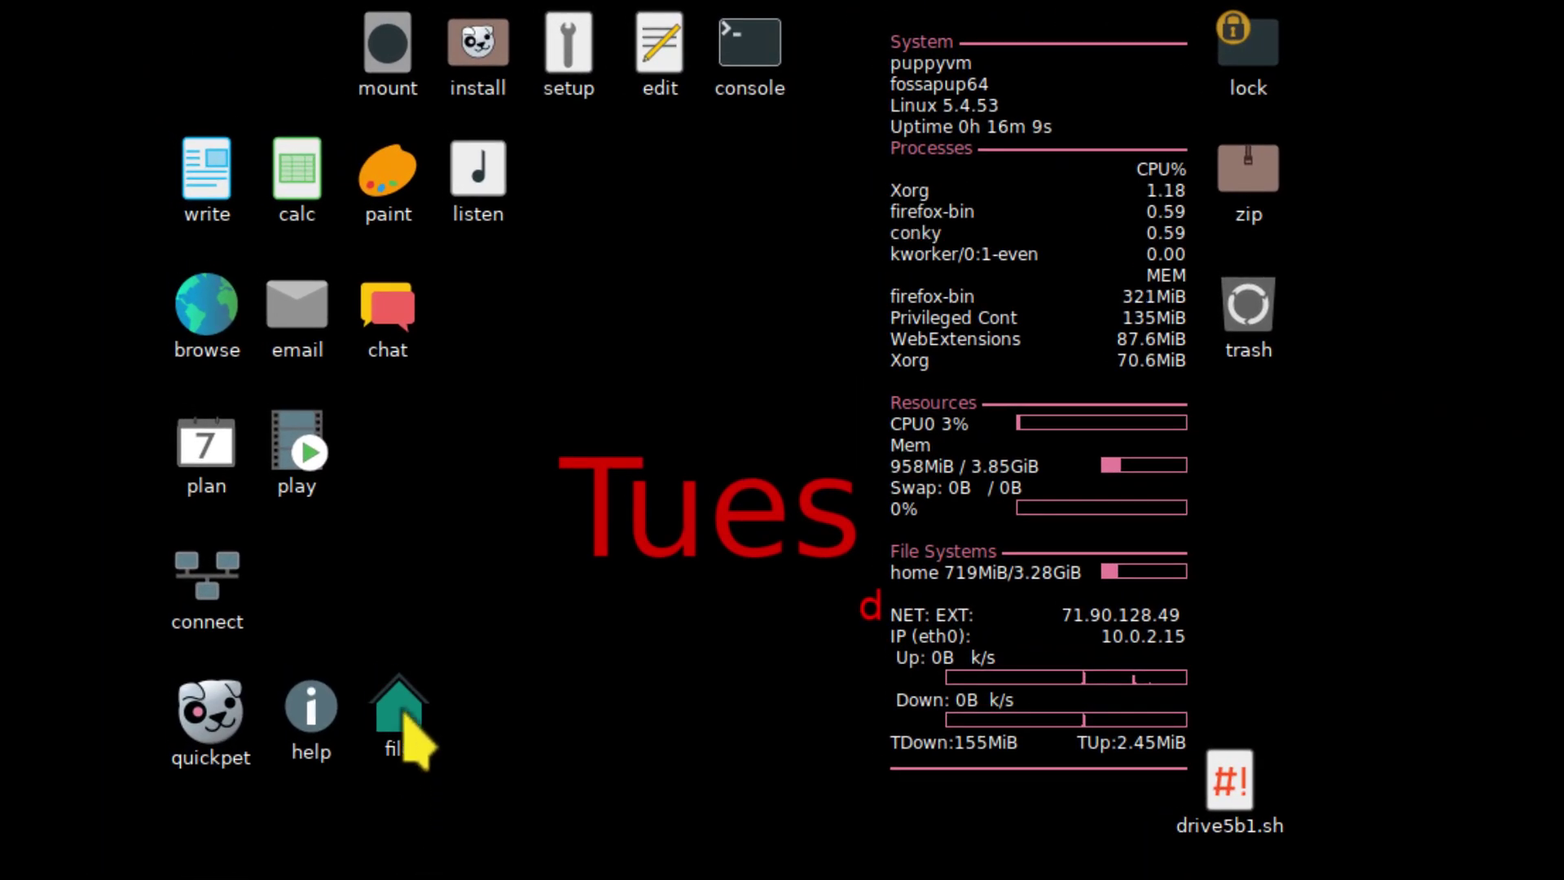
left_click(405, 711)
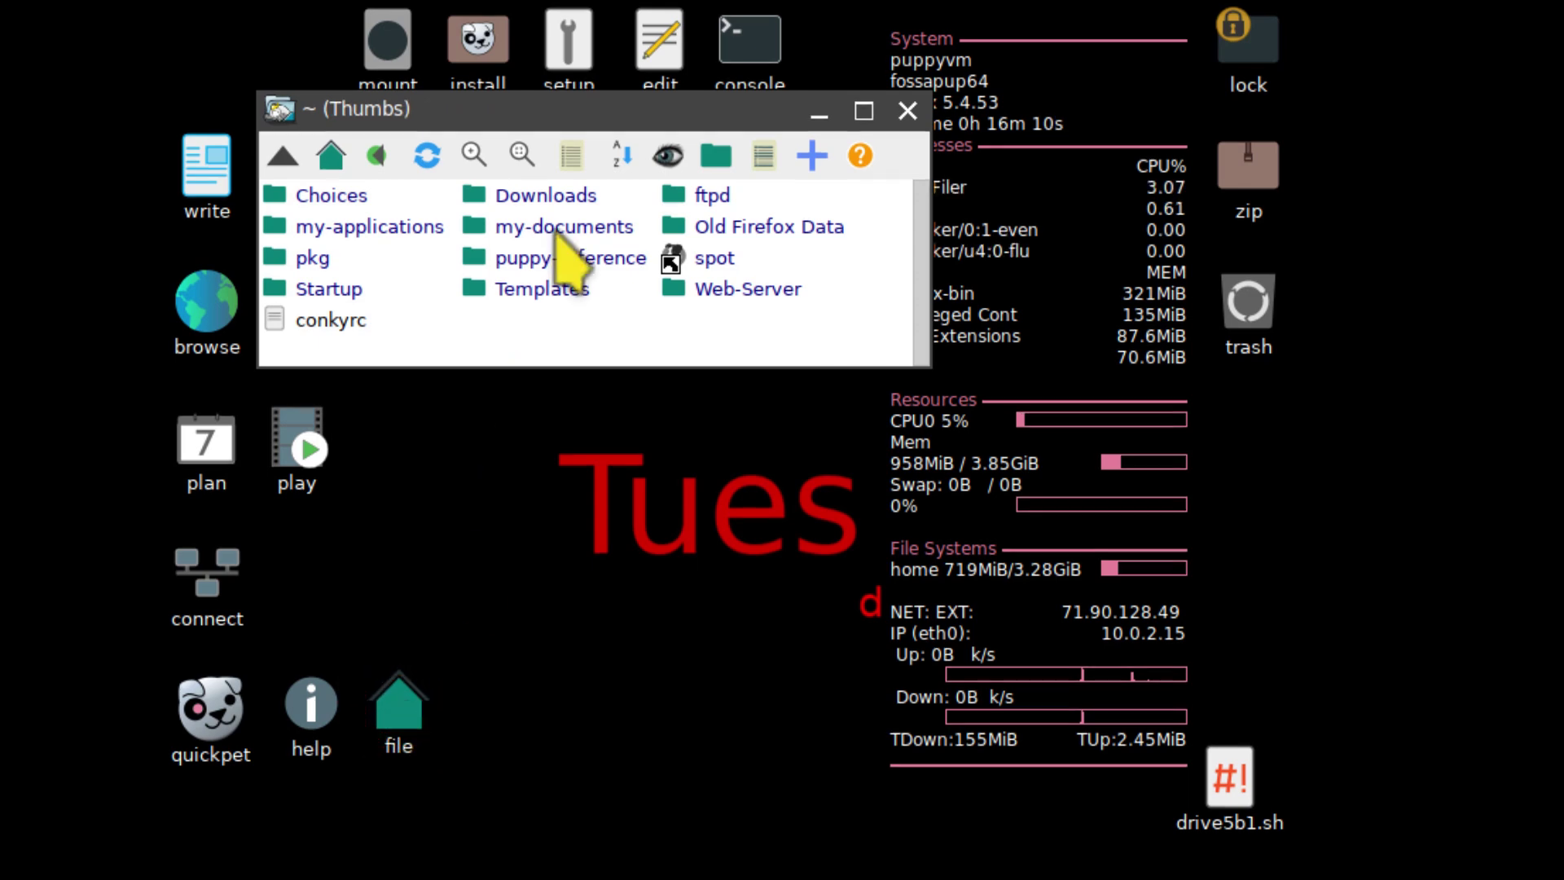
left_click_drag(584, 0, 751, 487)
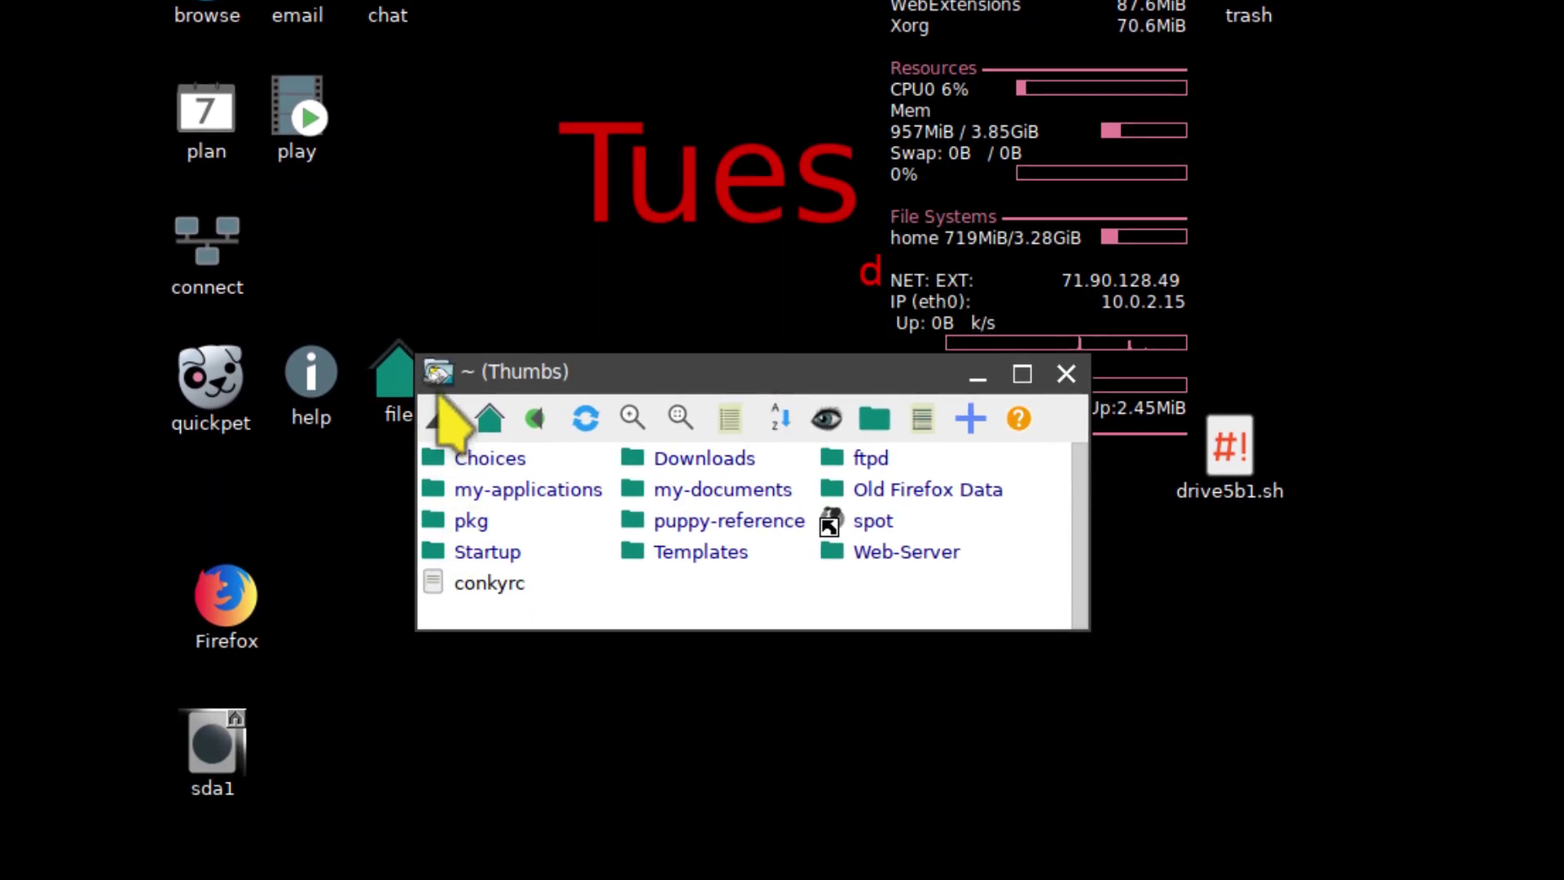
left_click(442, 420)
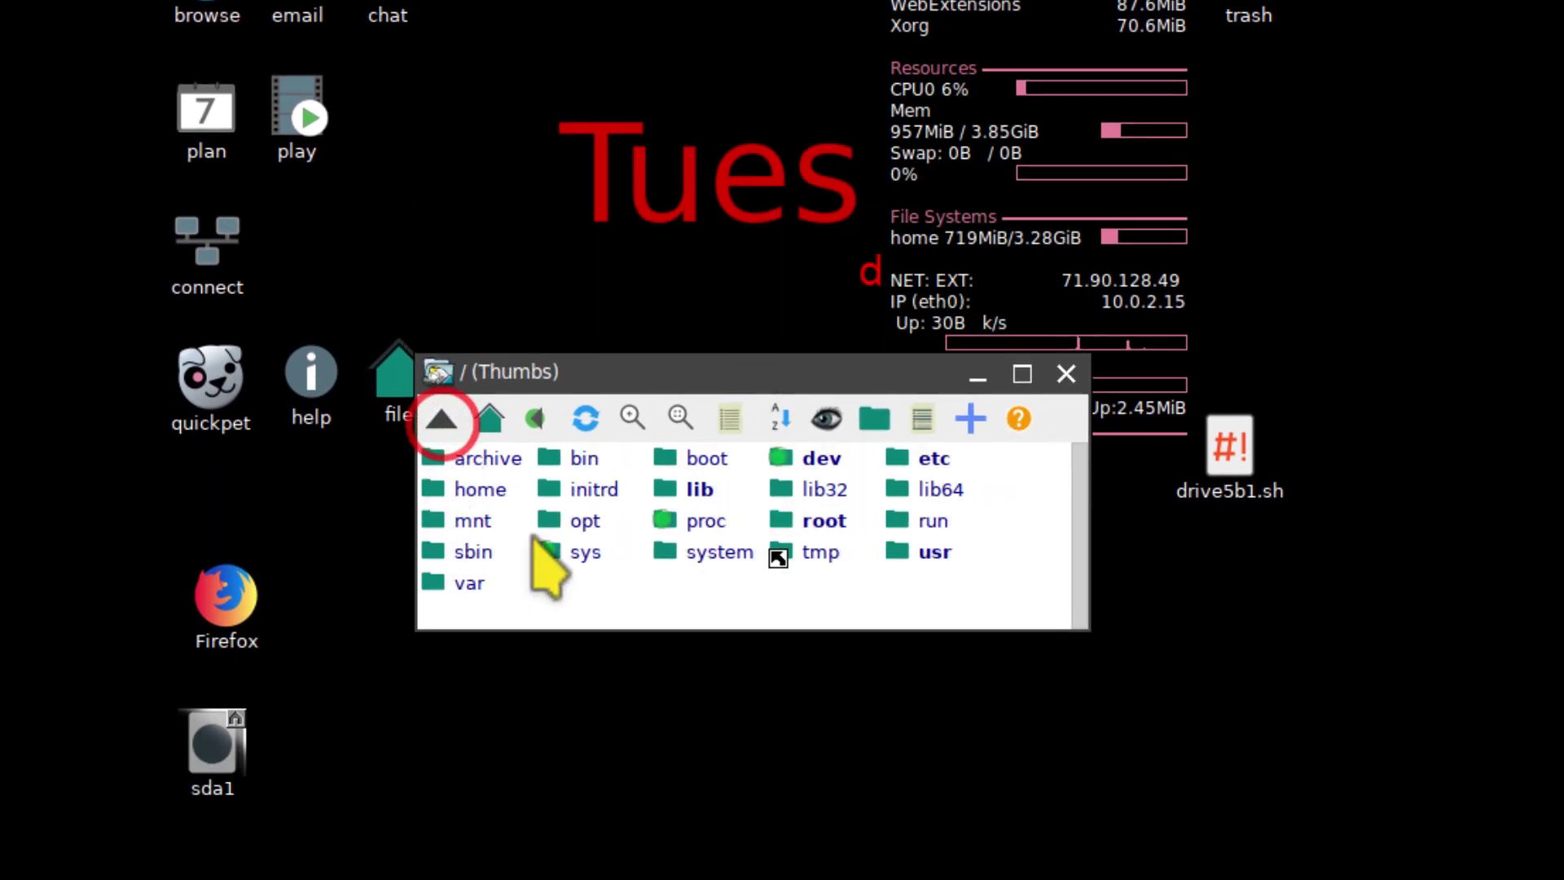
left_click(933, 550)
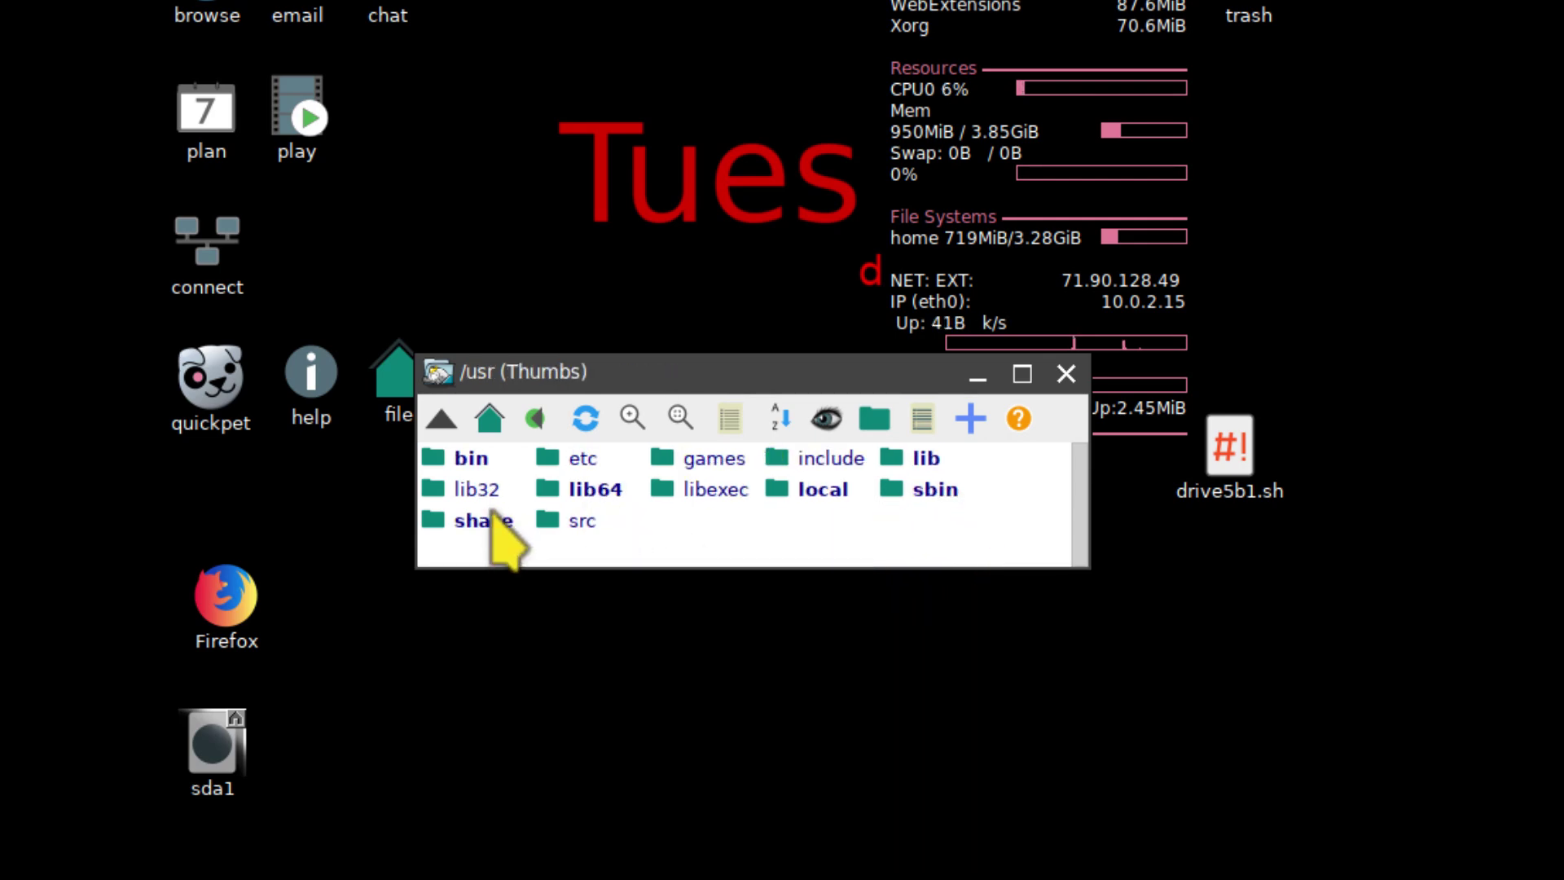
left_click(490, 534)
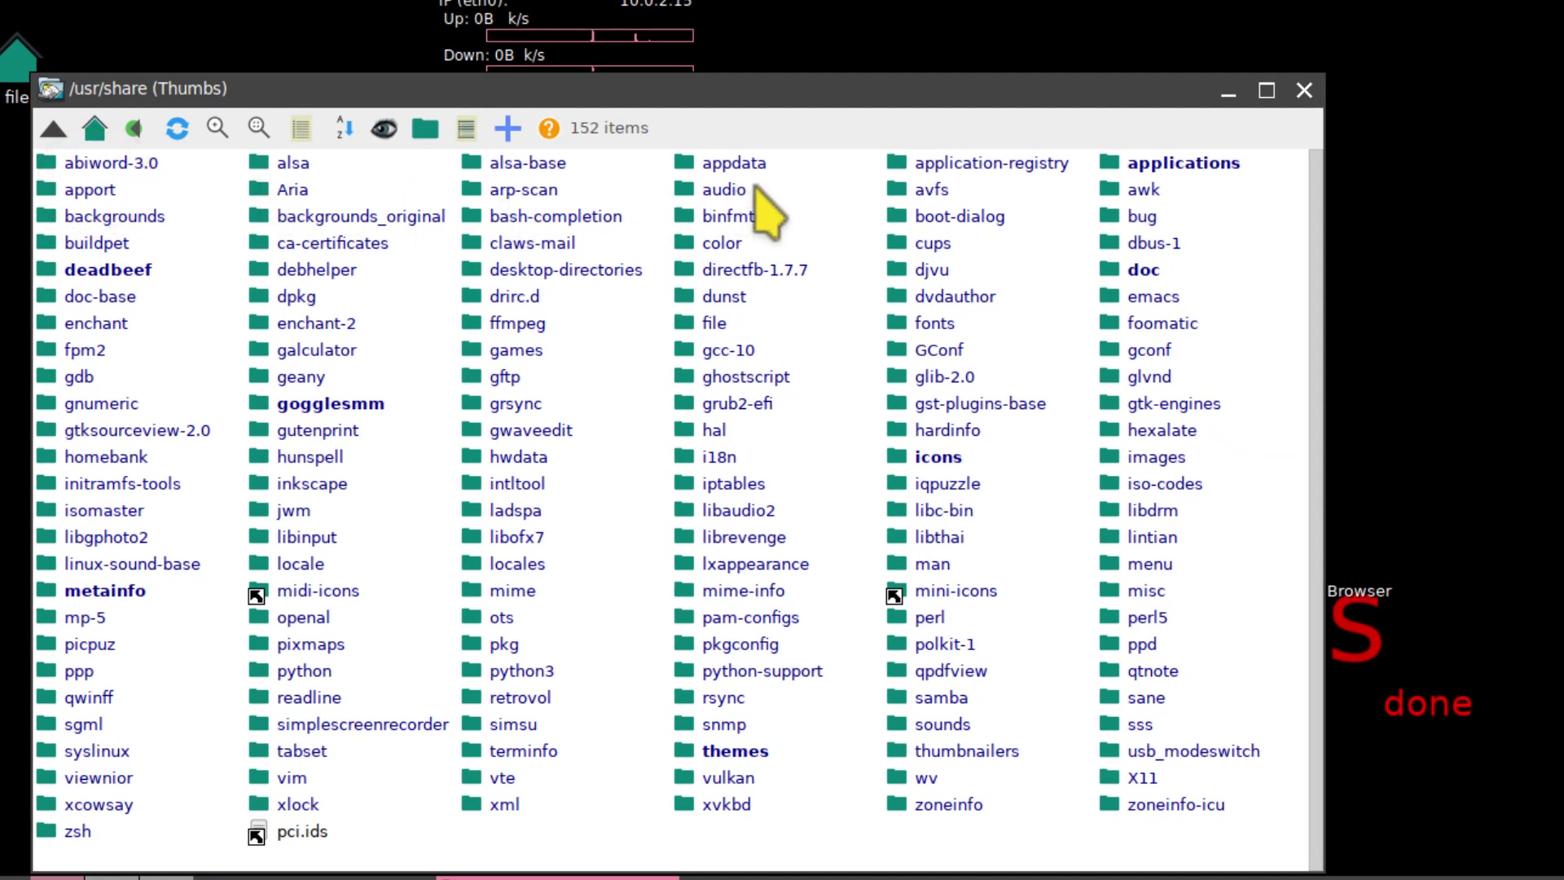
left_click(1133, 163)
left_click_drag(83, 540, 0, 549)
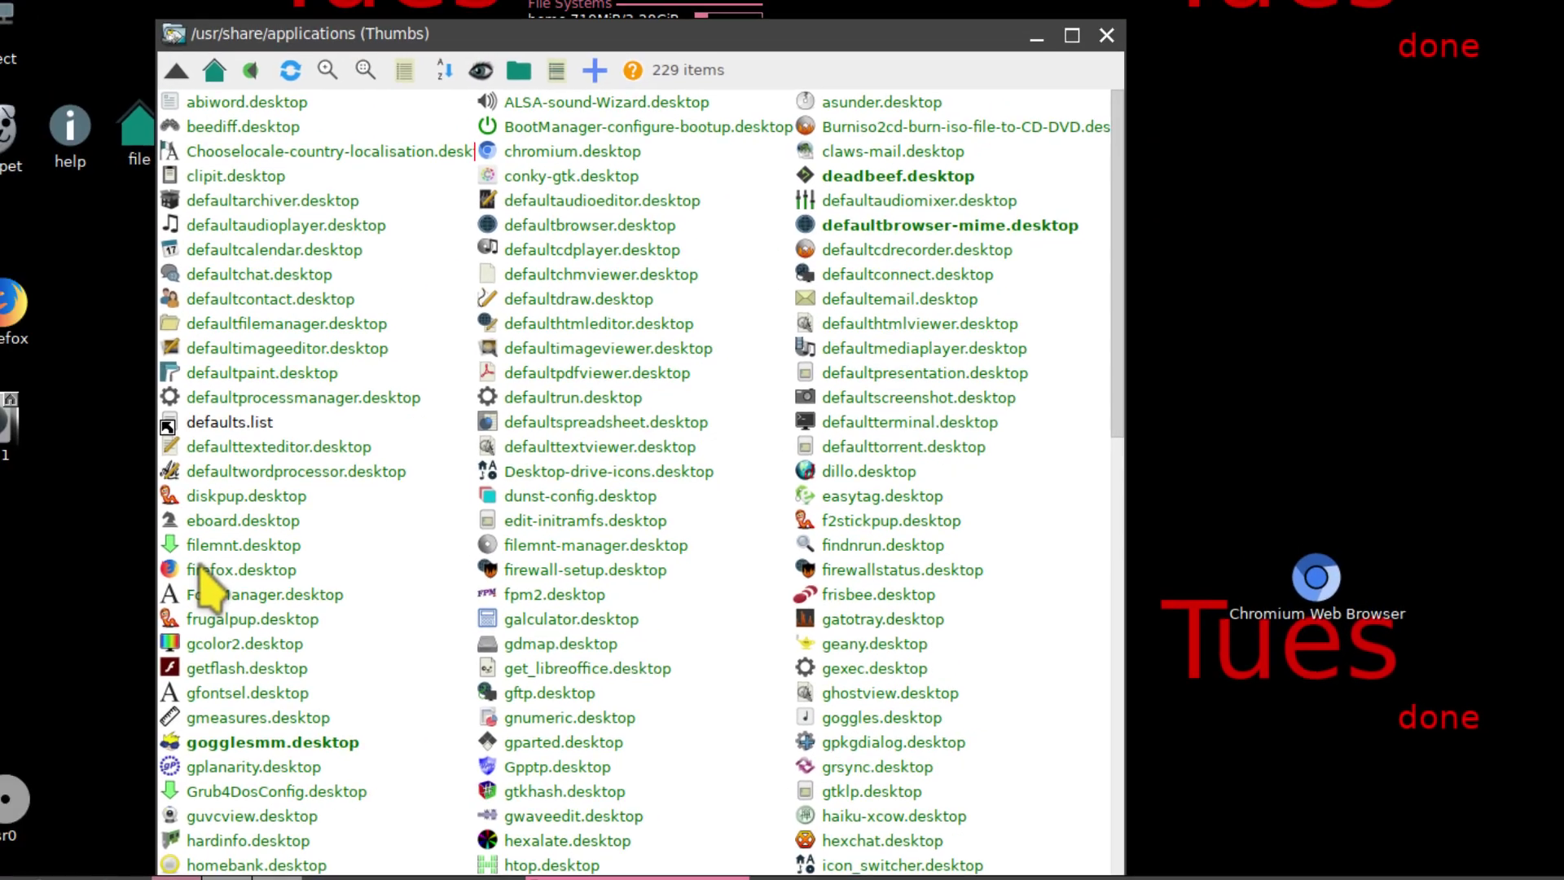
left_click_drag(202, 593, 142, 604)
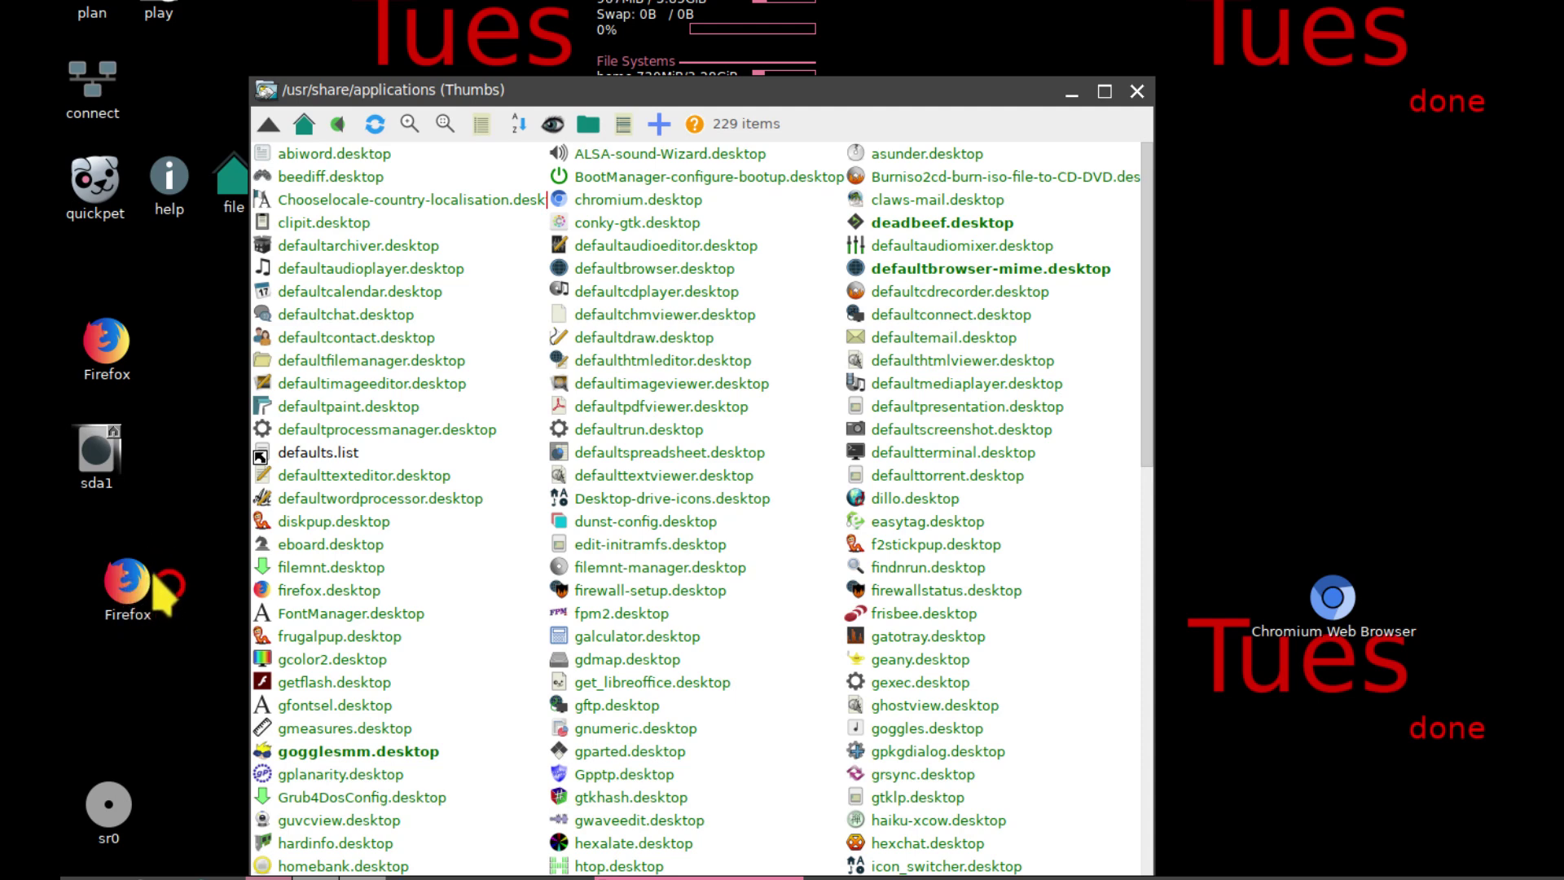
right_click(126, 588)
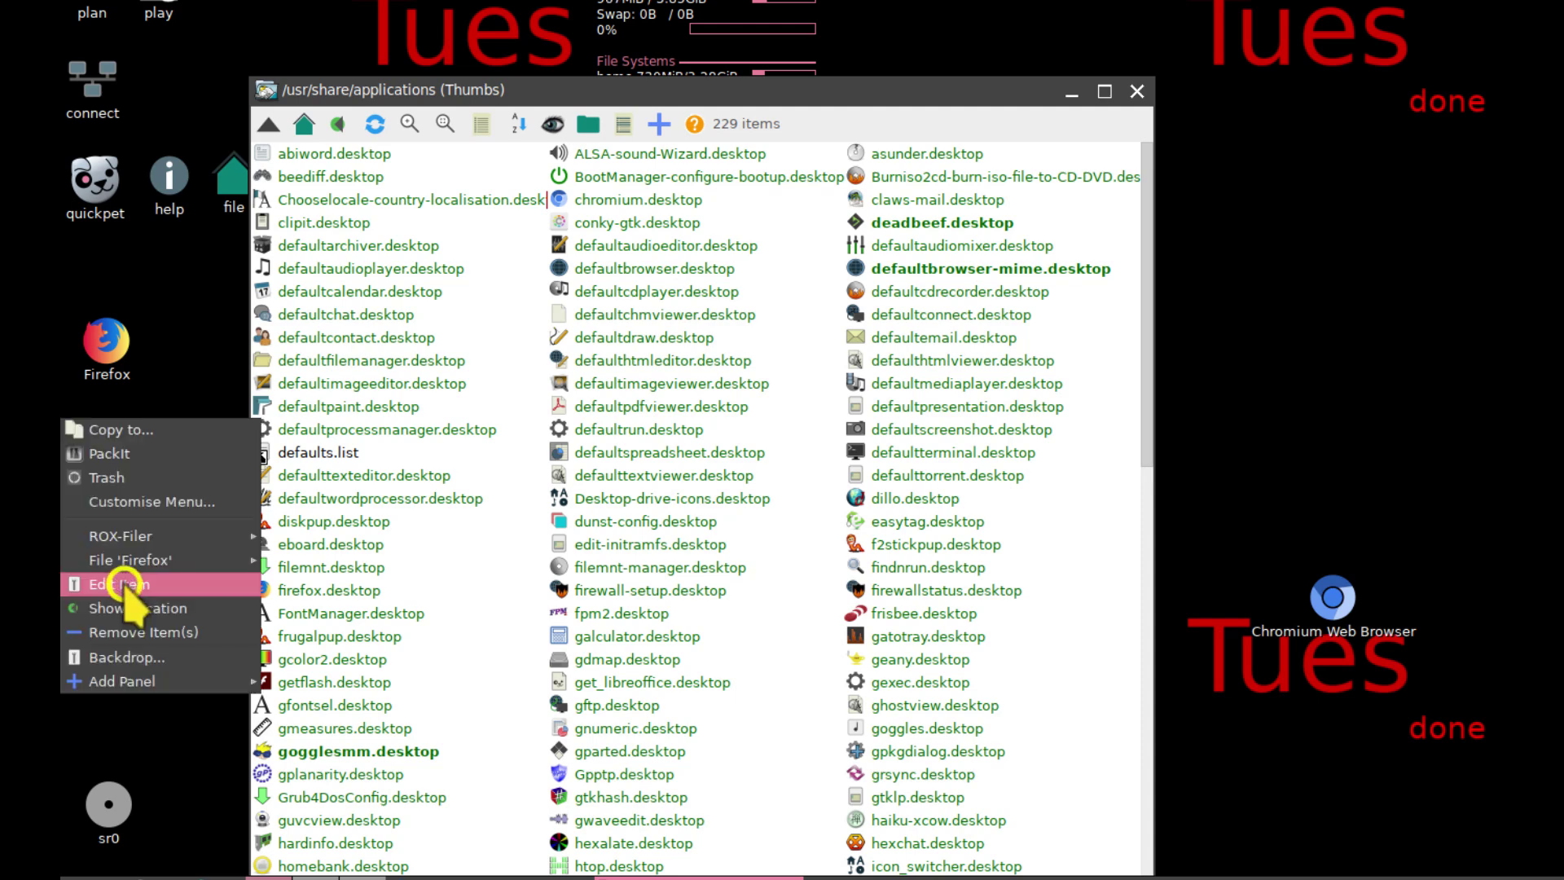
left_click(127, 633)
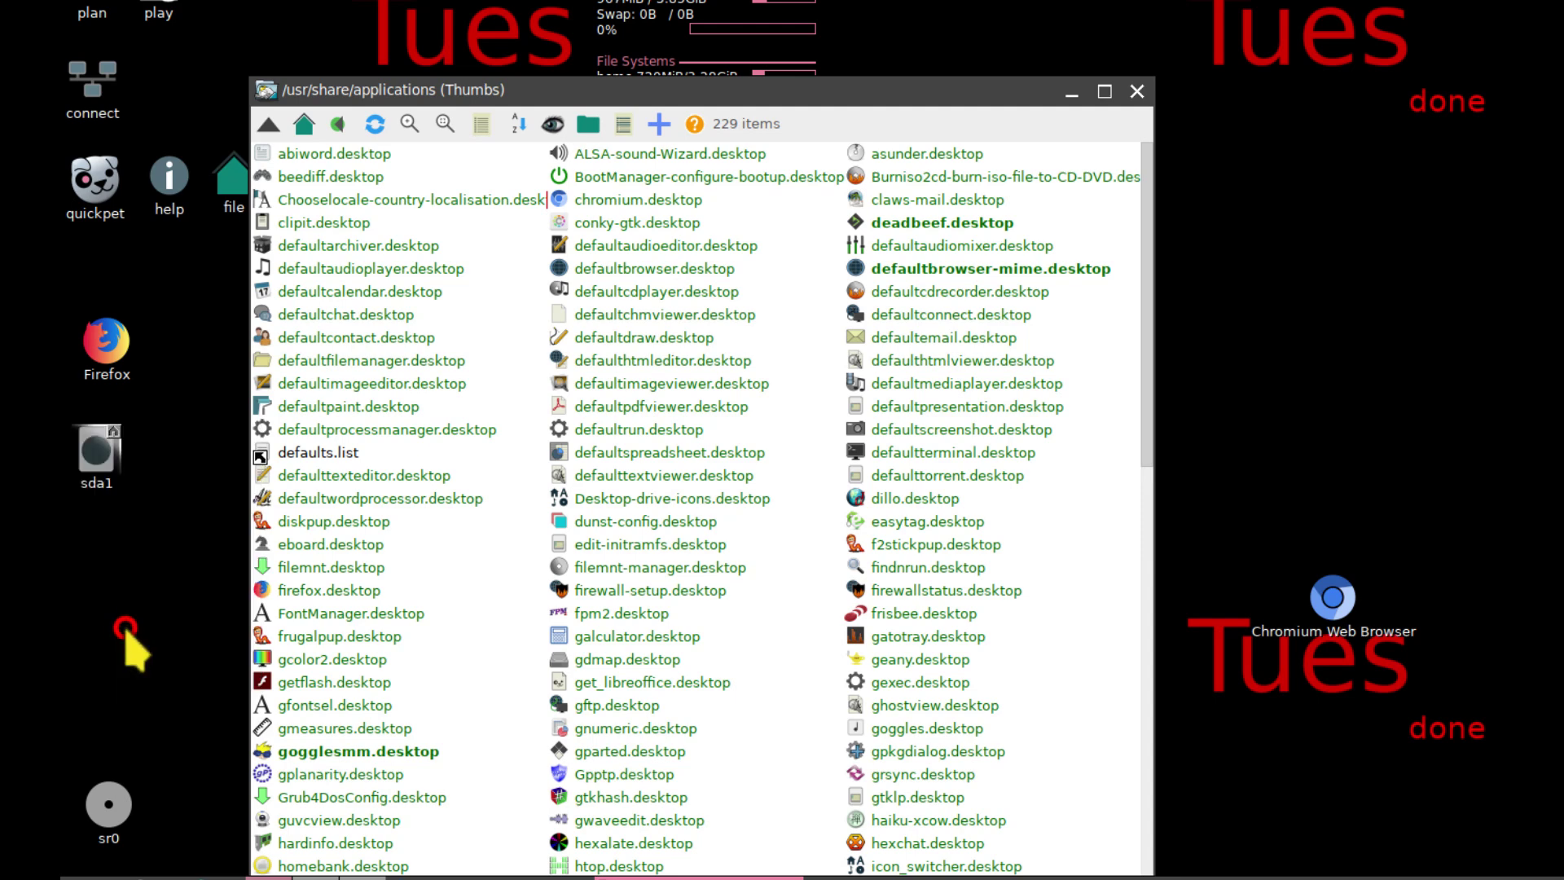
left_click(1137, 92)
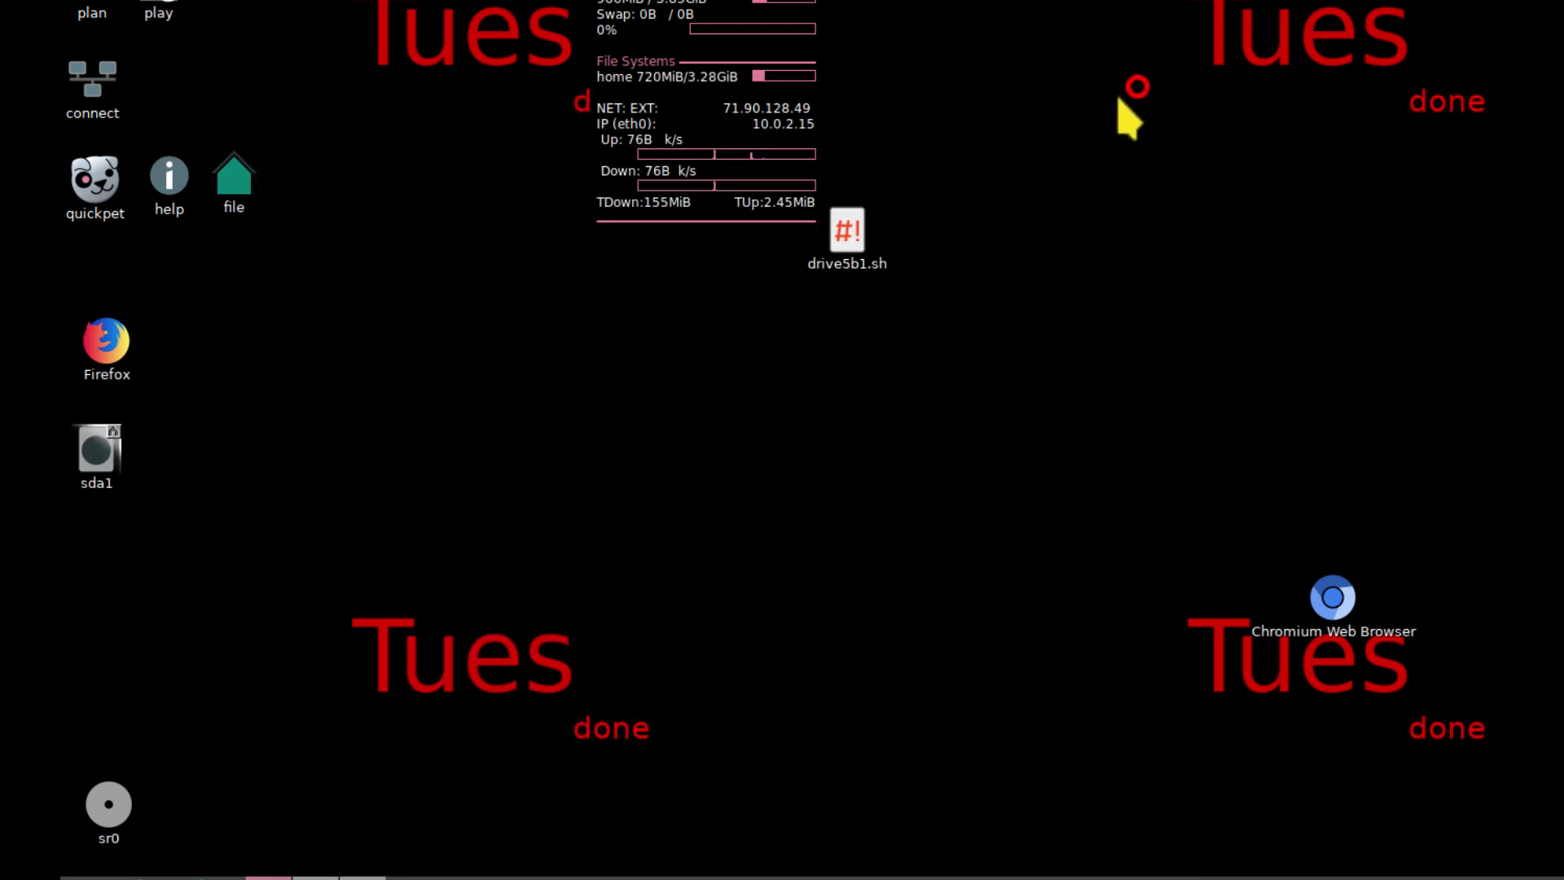
Launch Firefox maximized and search Google for 'puppy linux forums'.
left_click(109, 358)
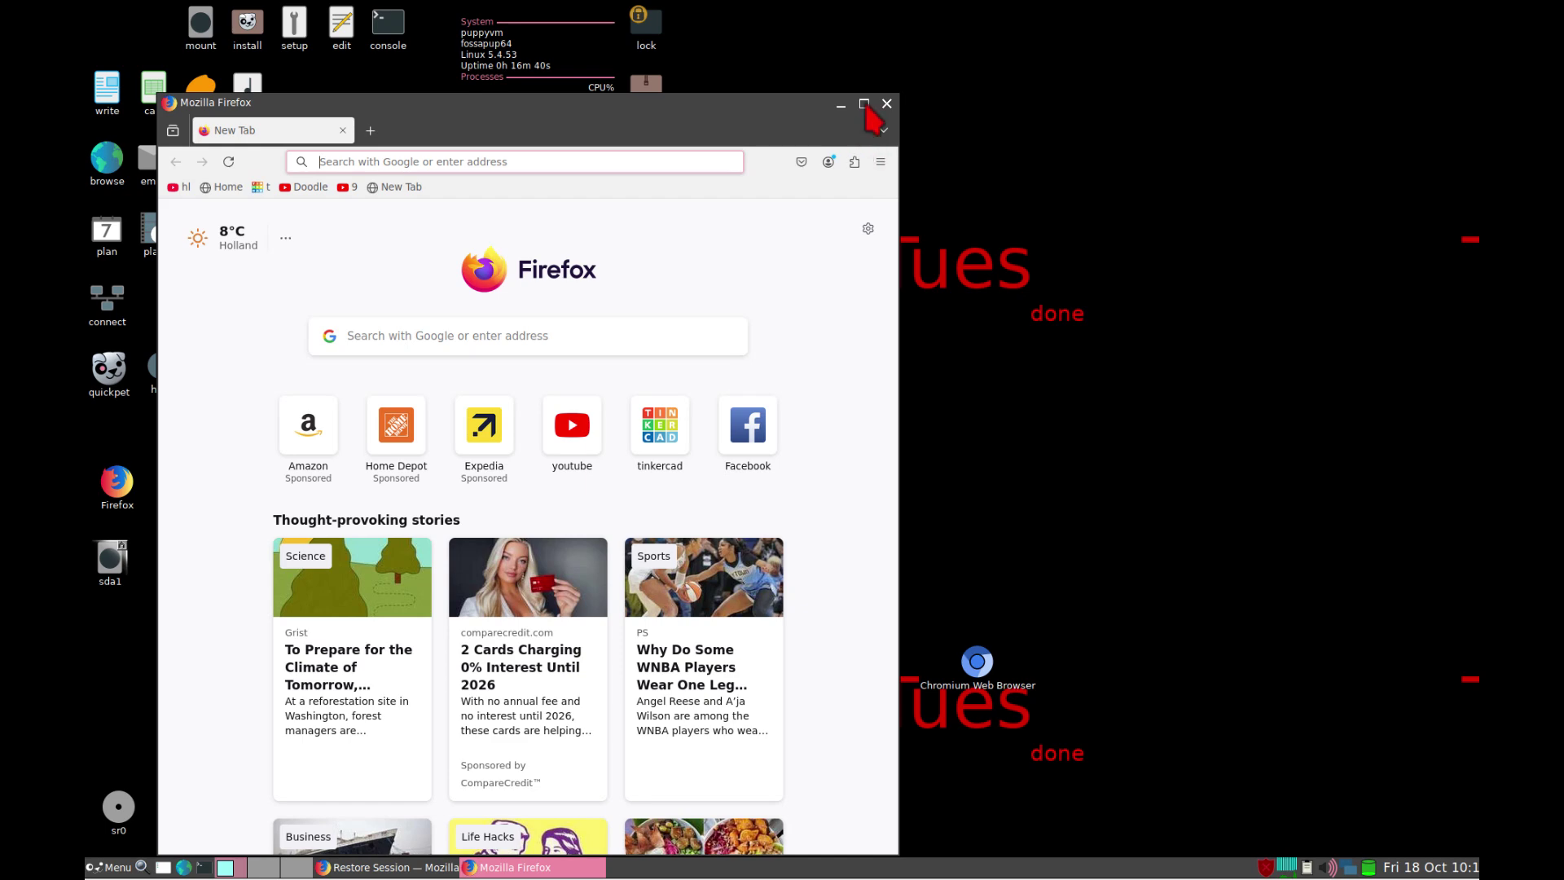
left_click(864, 103)
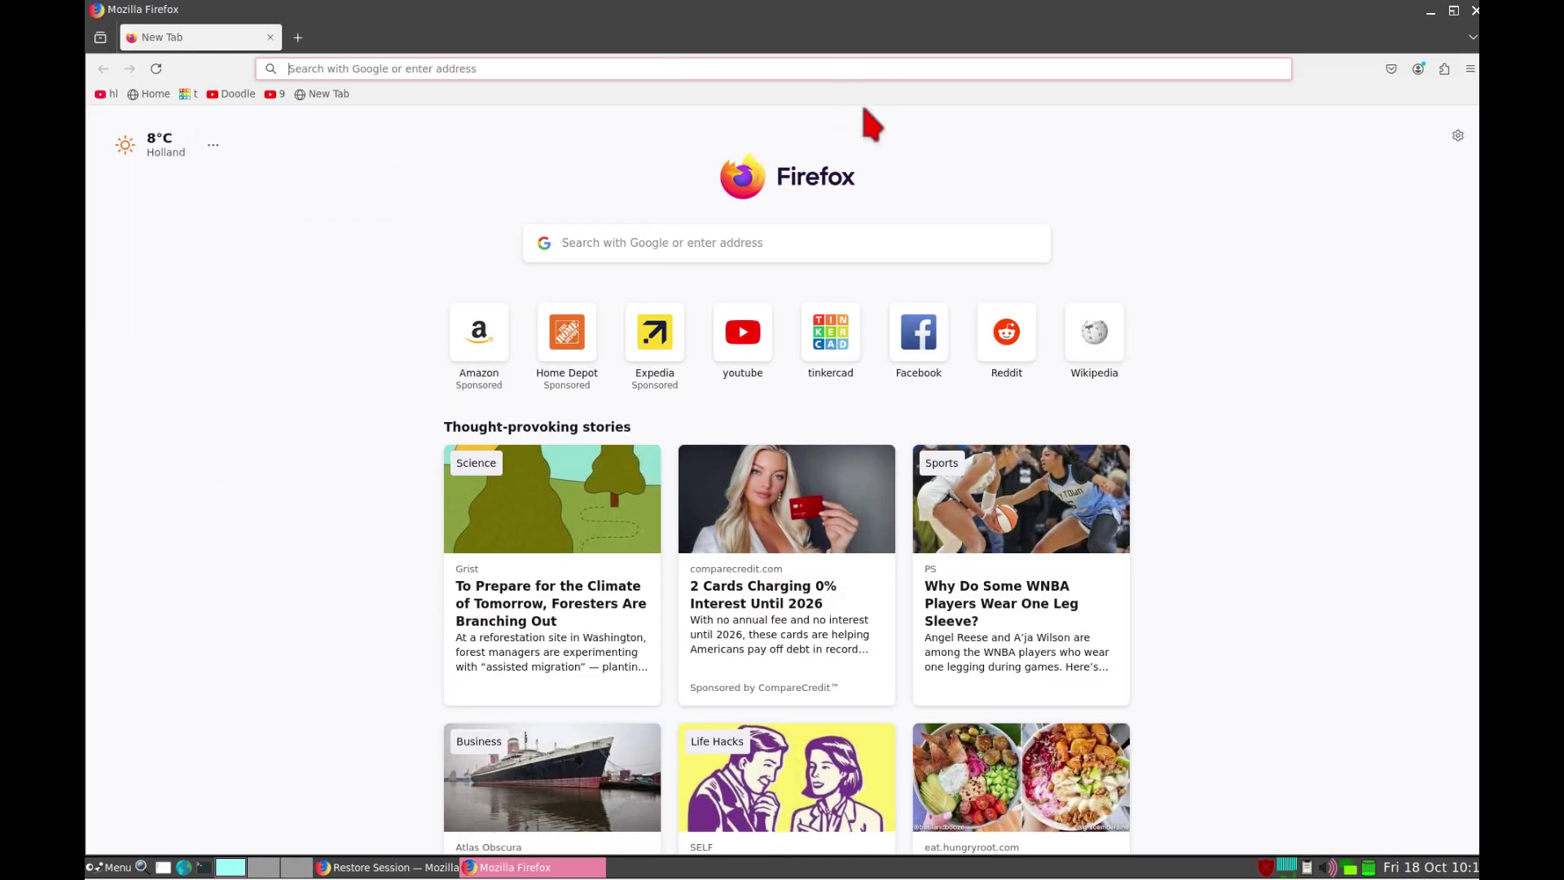
left_click(534, 70)
type("pu")
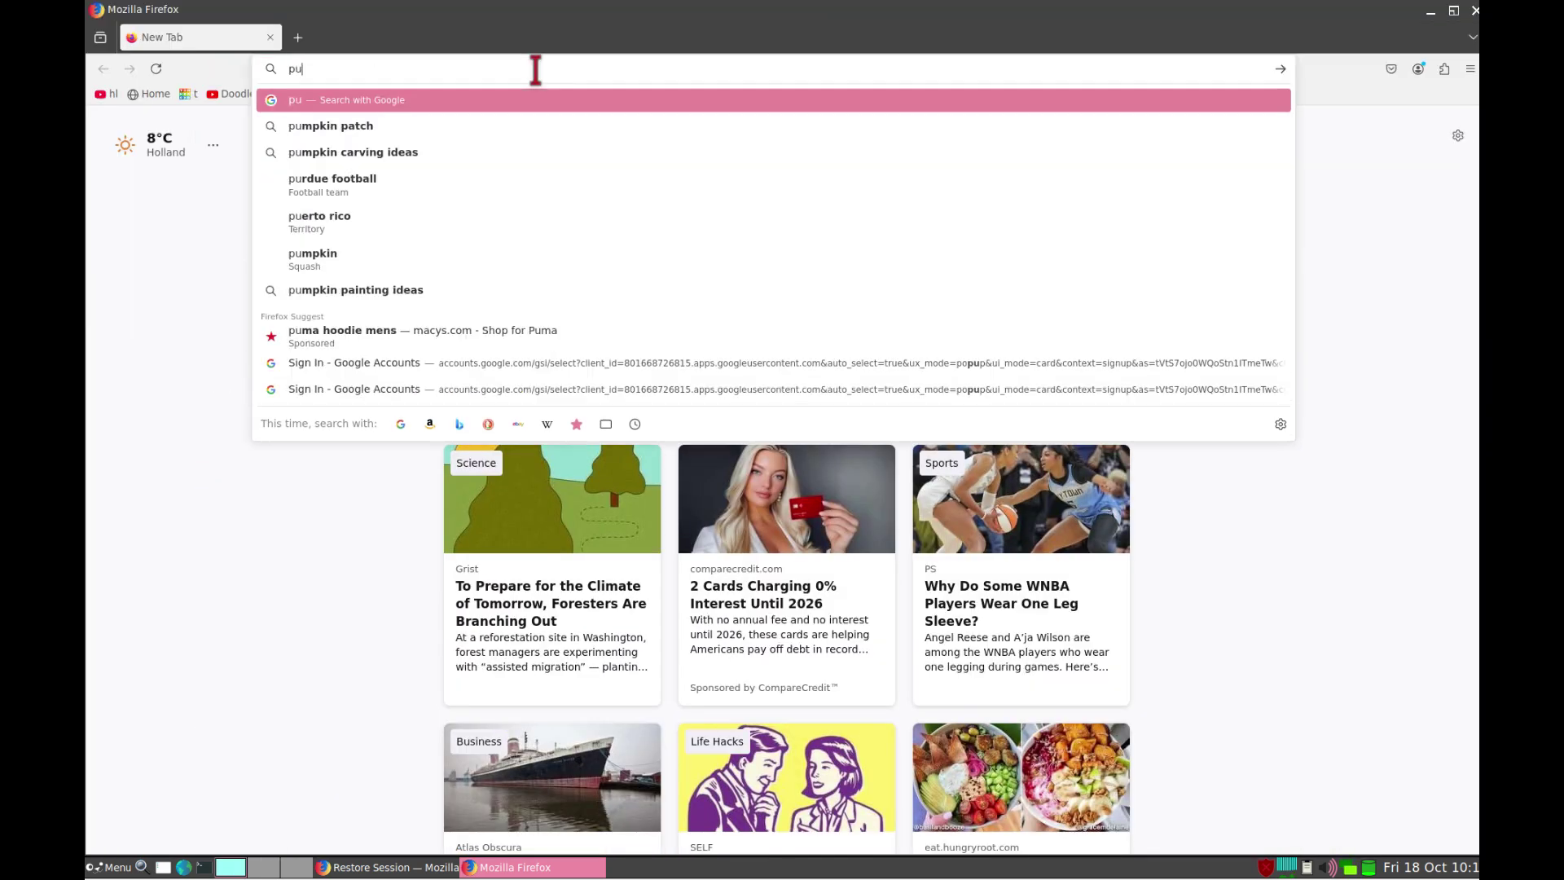
type("ppy")
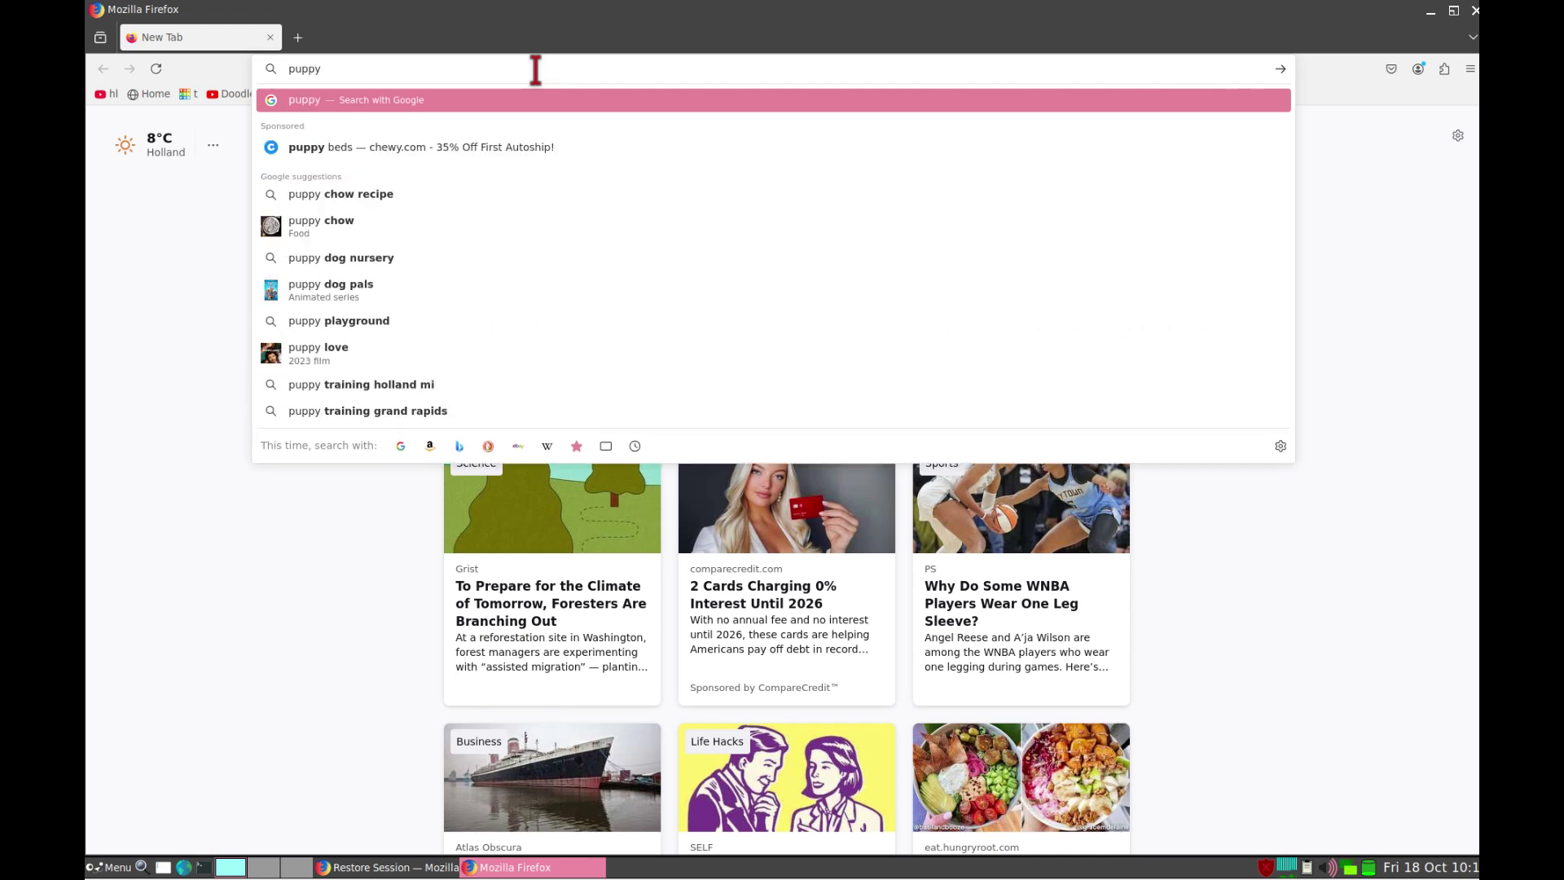
type(" linux")
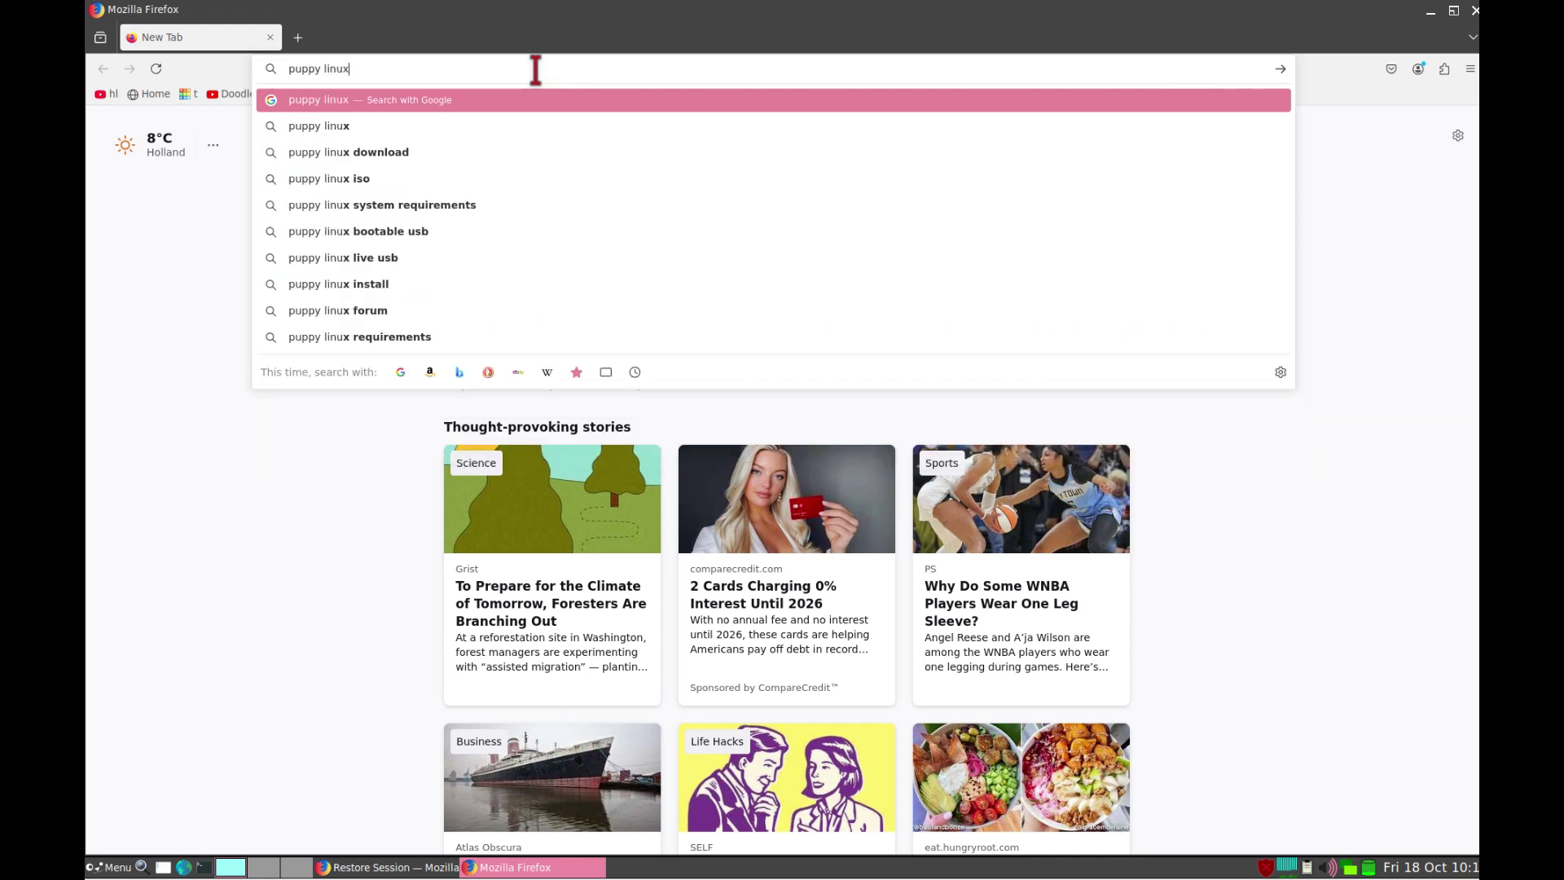
type(" formums")
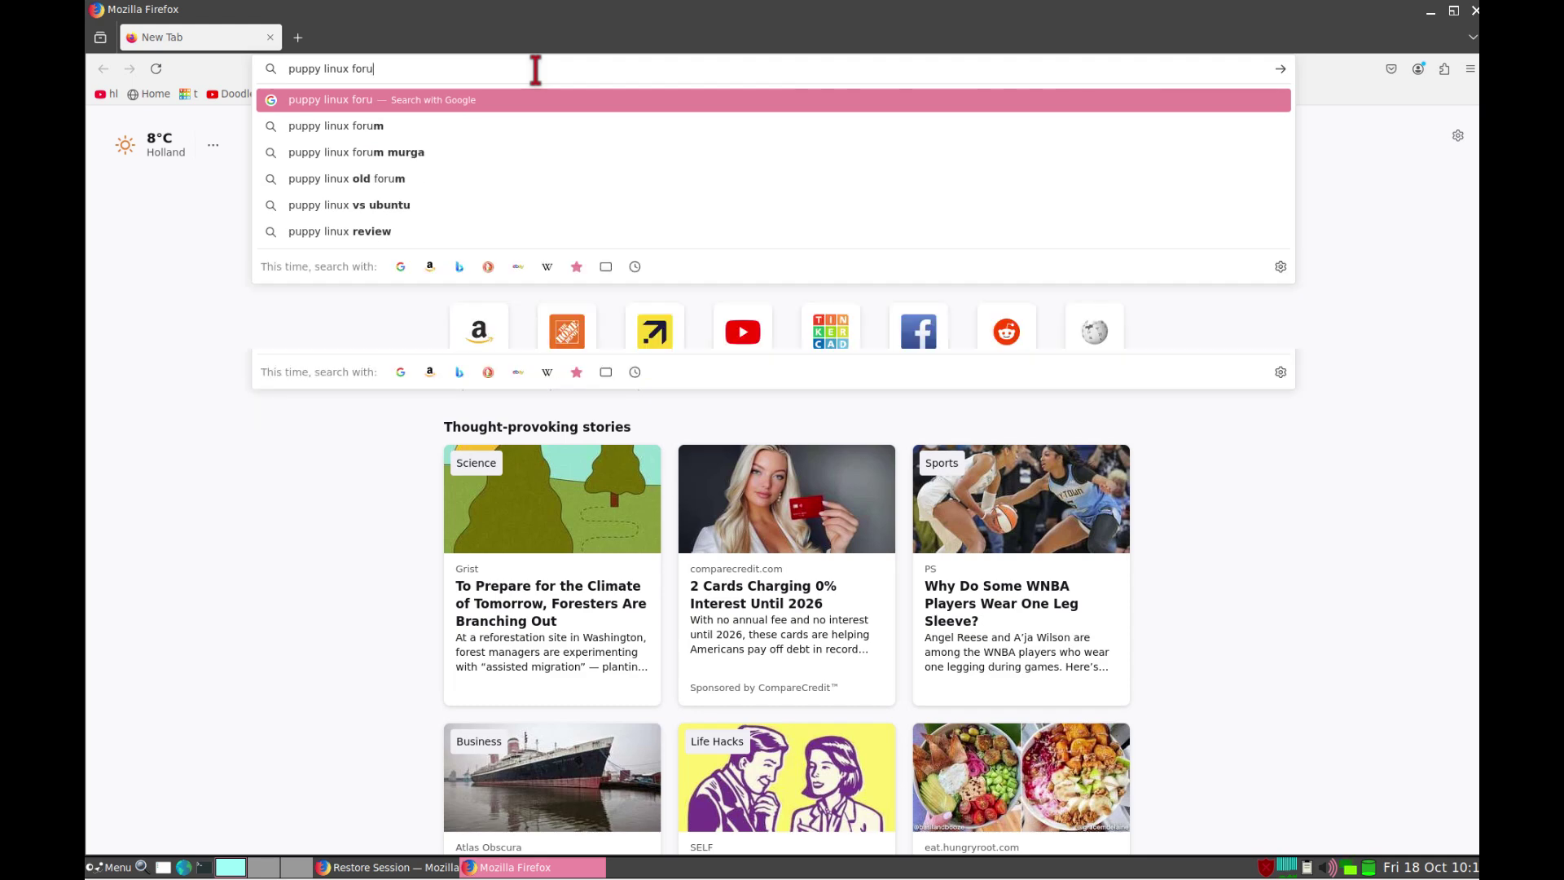
key("Return")
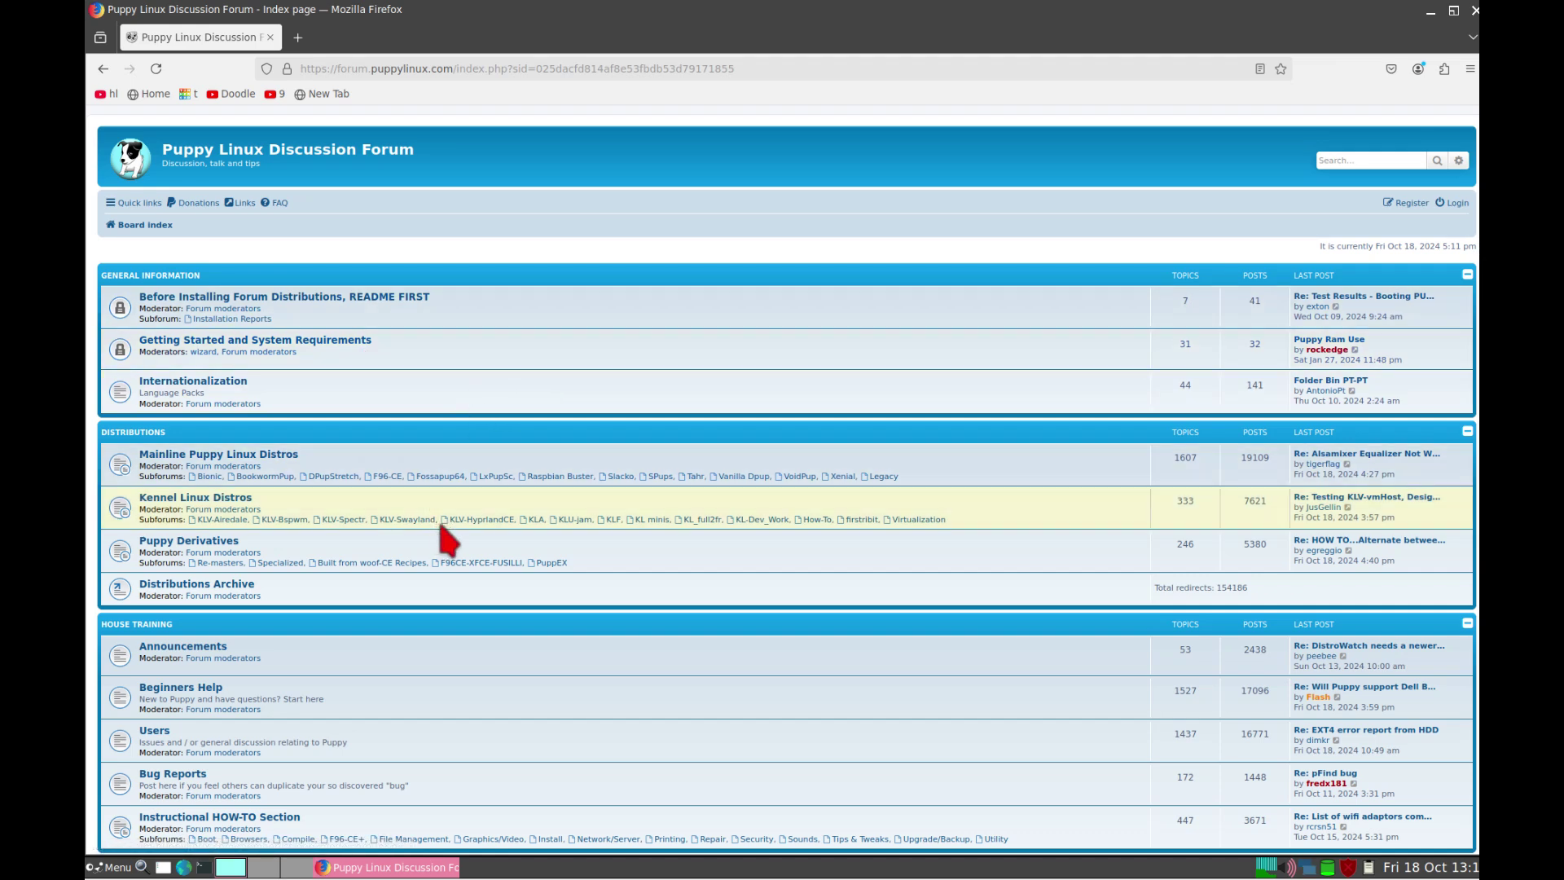
Scroll the forum index down to Advanced Topics and enter Additional Software (PETs, n' stuff).
scroll(443, 530, "down", 2)
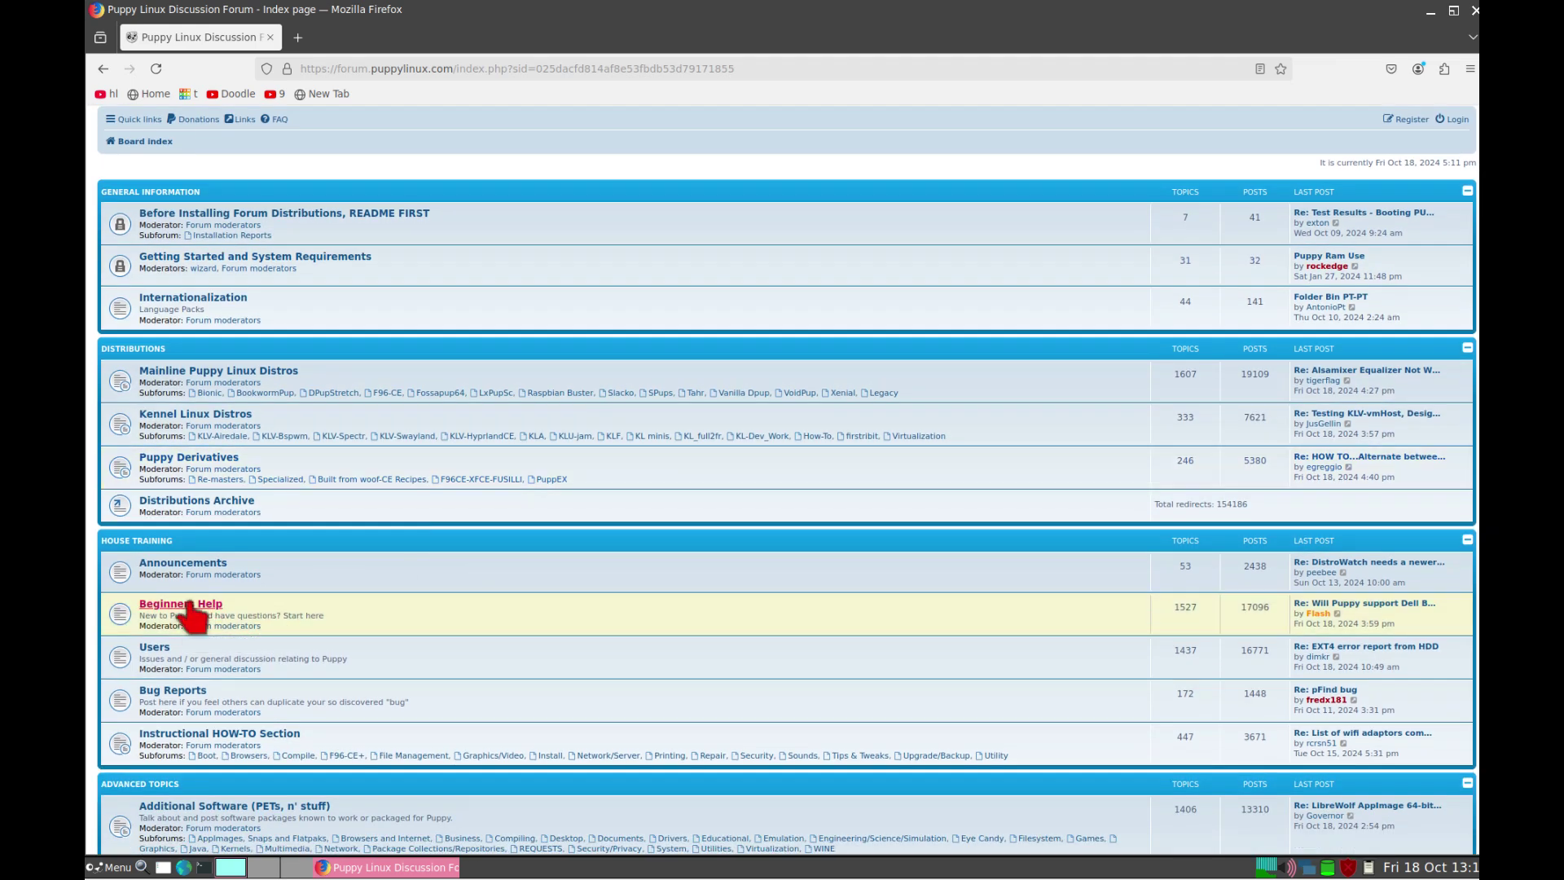
scroll(334, 576, "down", 5)
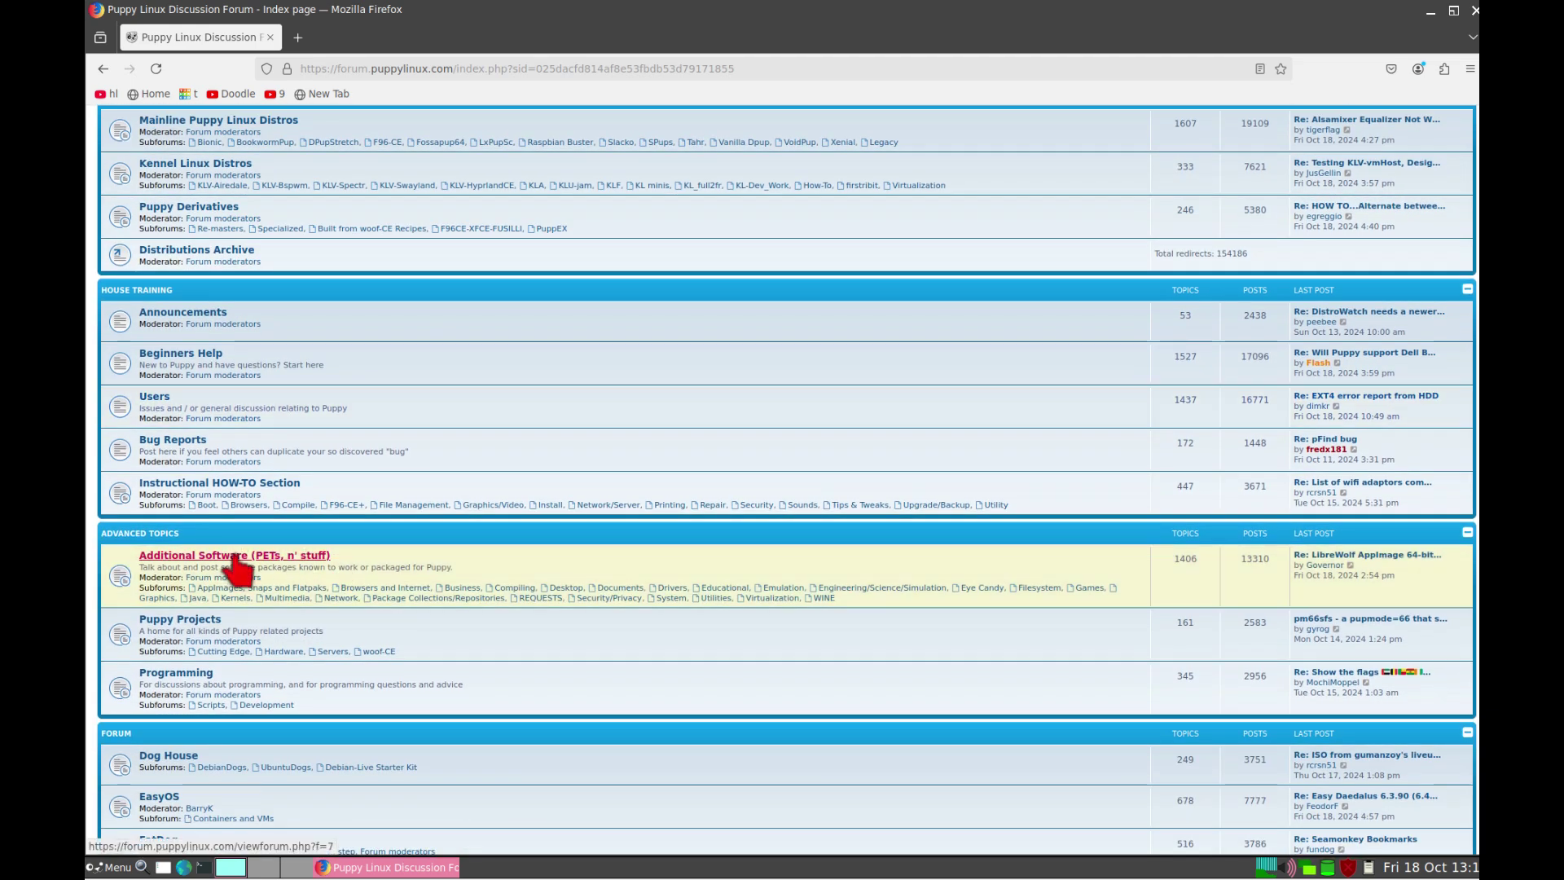
left_click(235, 557)
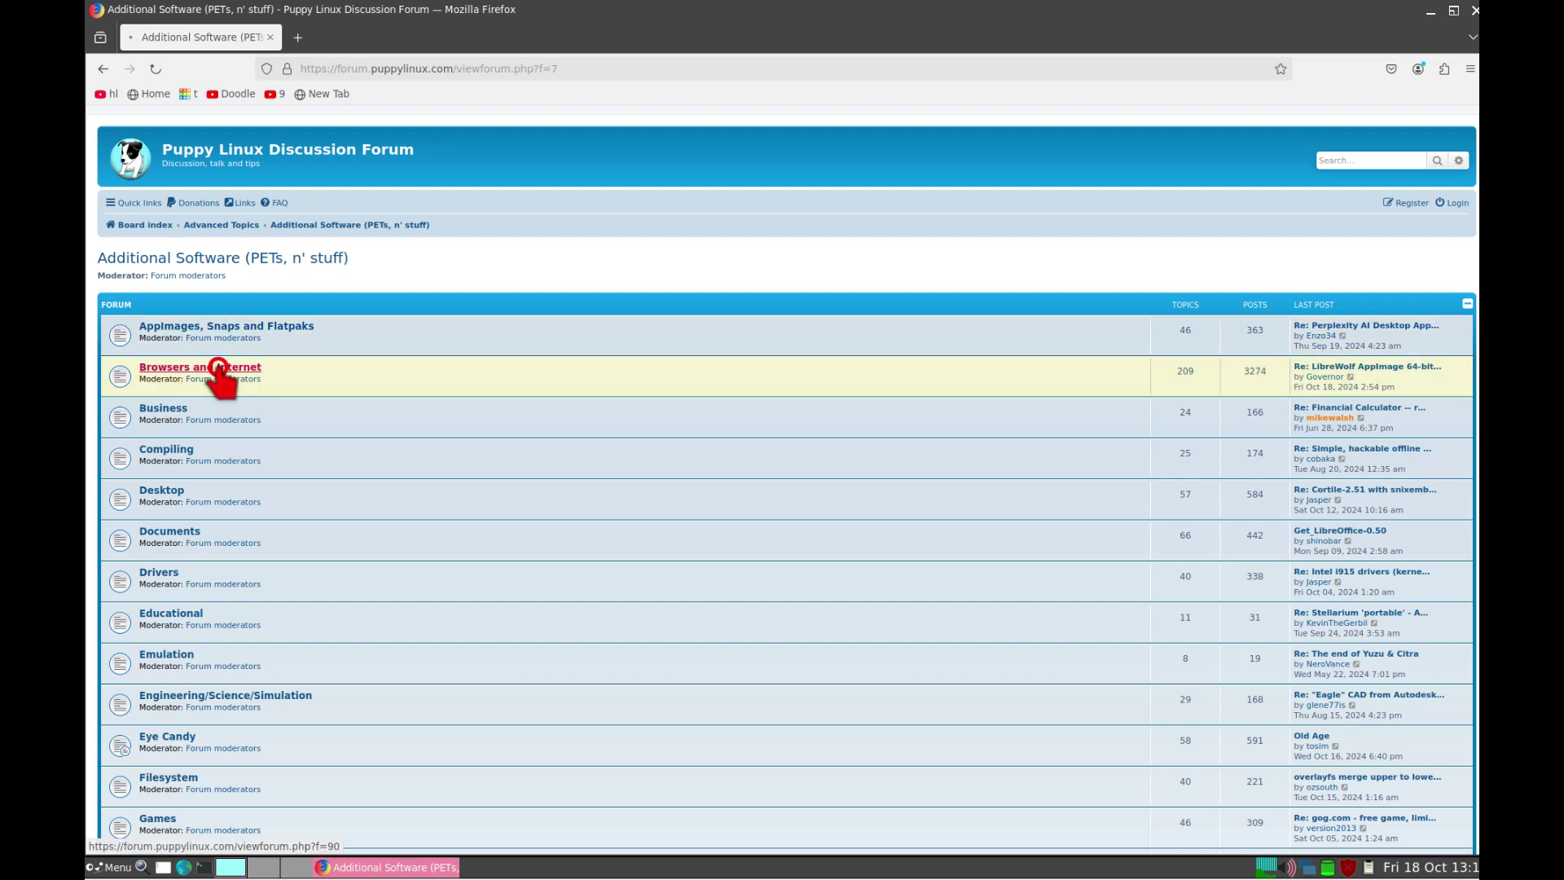
Open the Browsers and Internet subforum and browse its topic list.
left_click(219, 368)
scroll(472, 367, "down", 3)
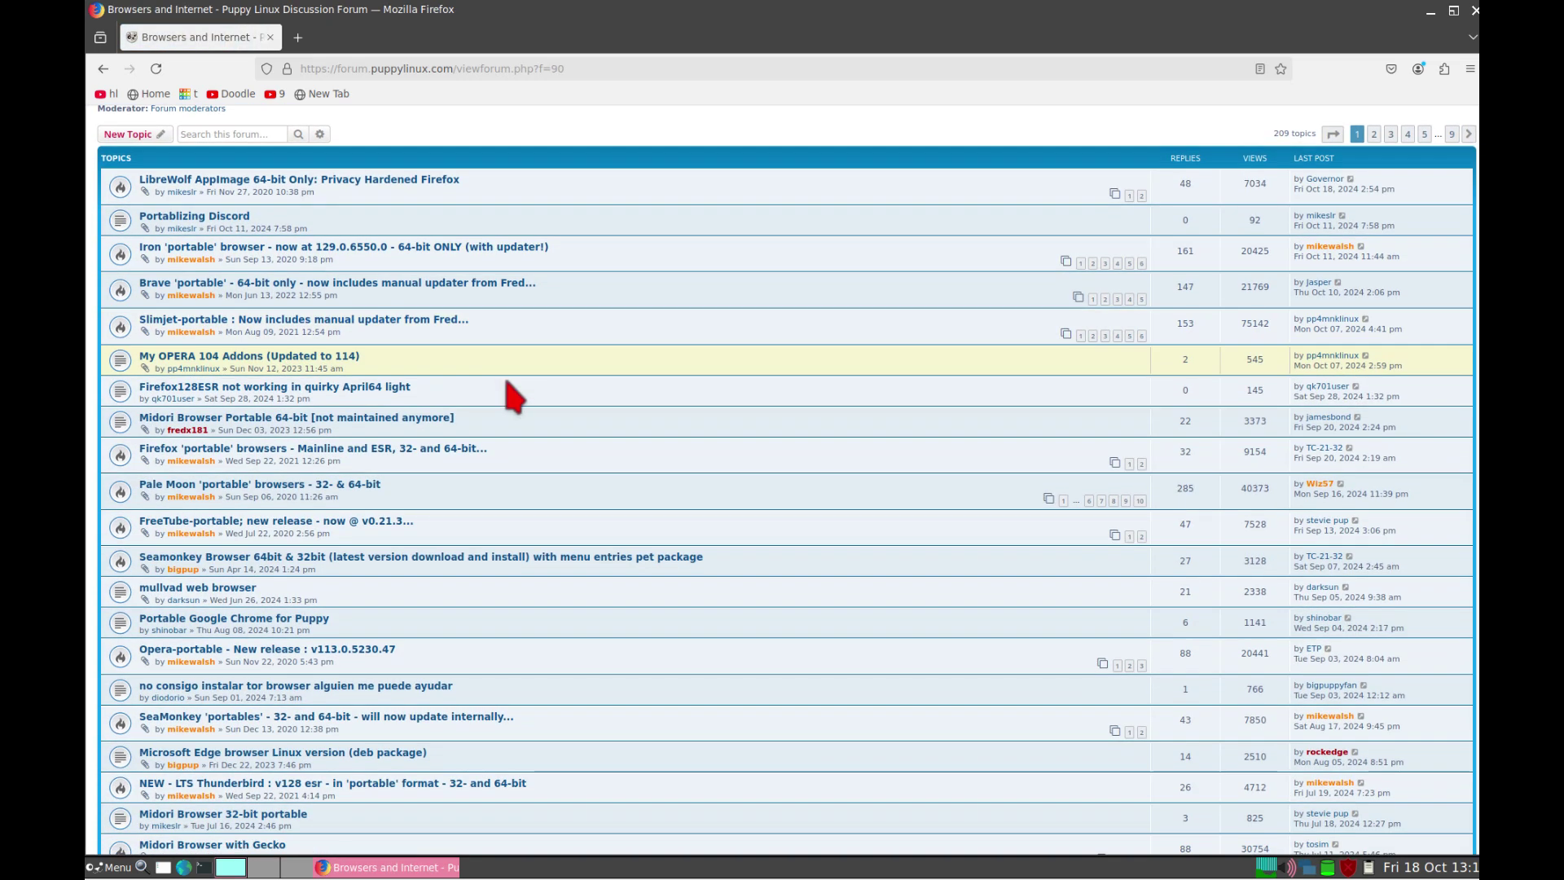
scroll(489, 440, "down", 2)
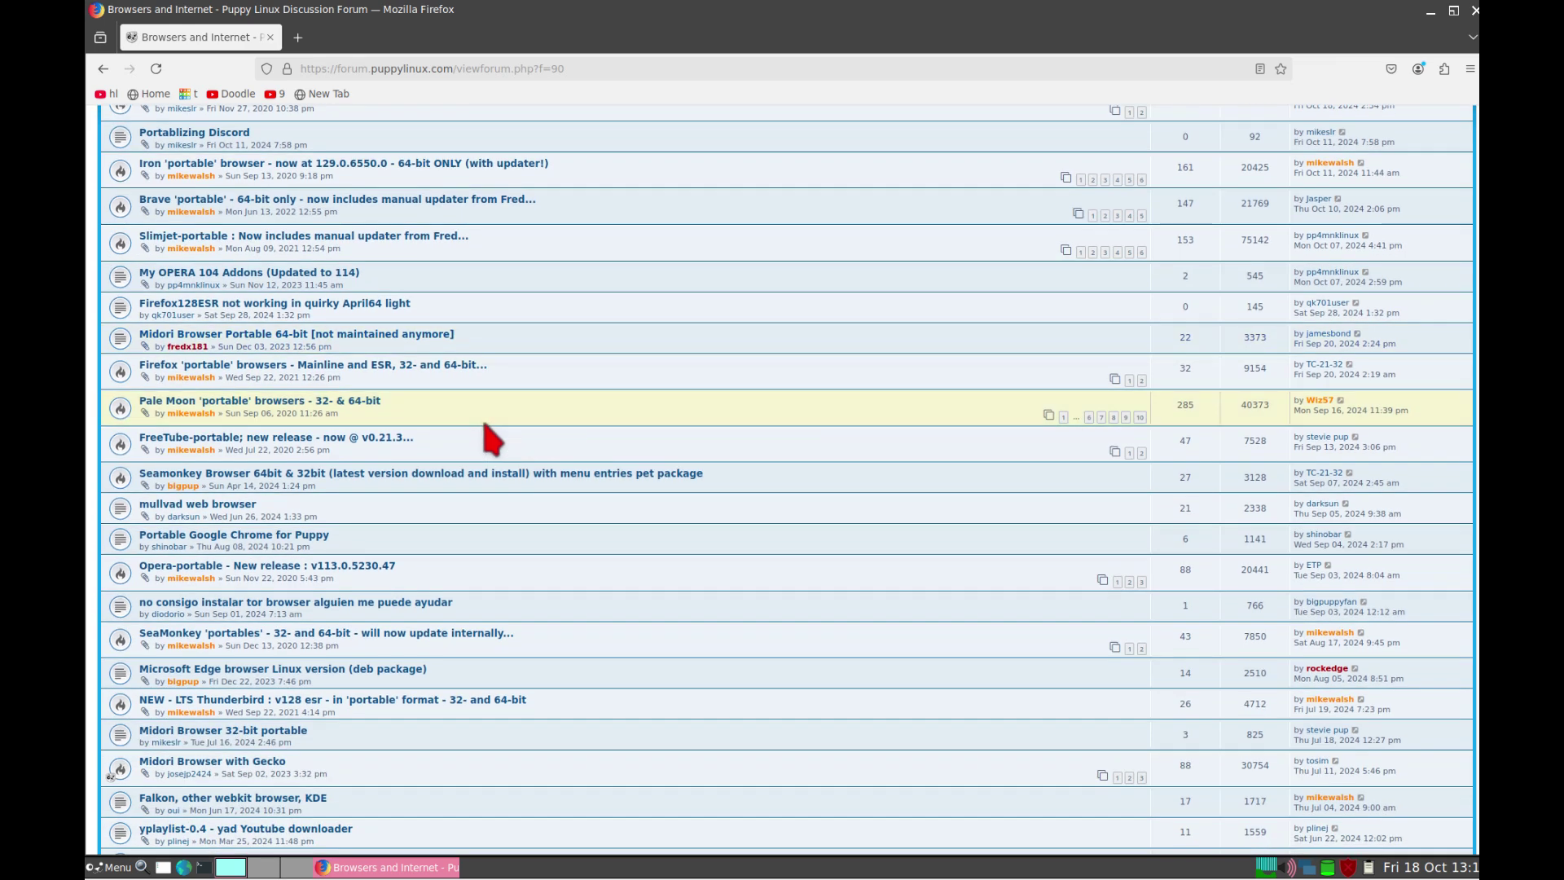
scroll(426, 790, "down", 2)
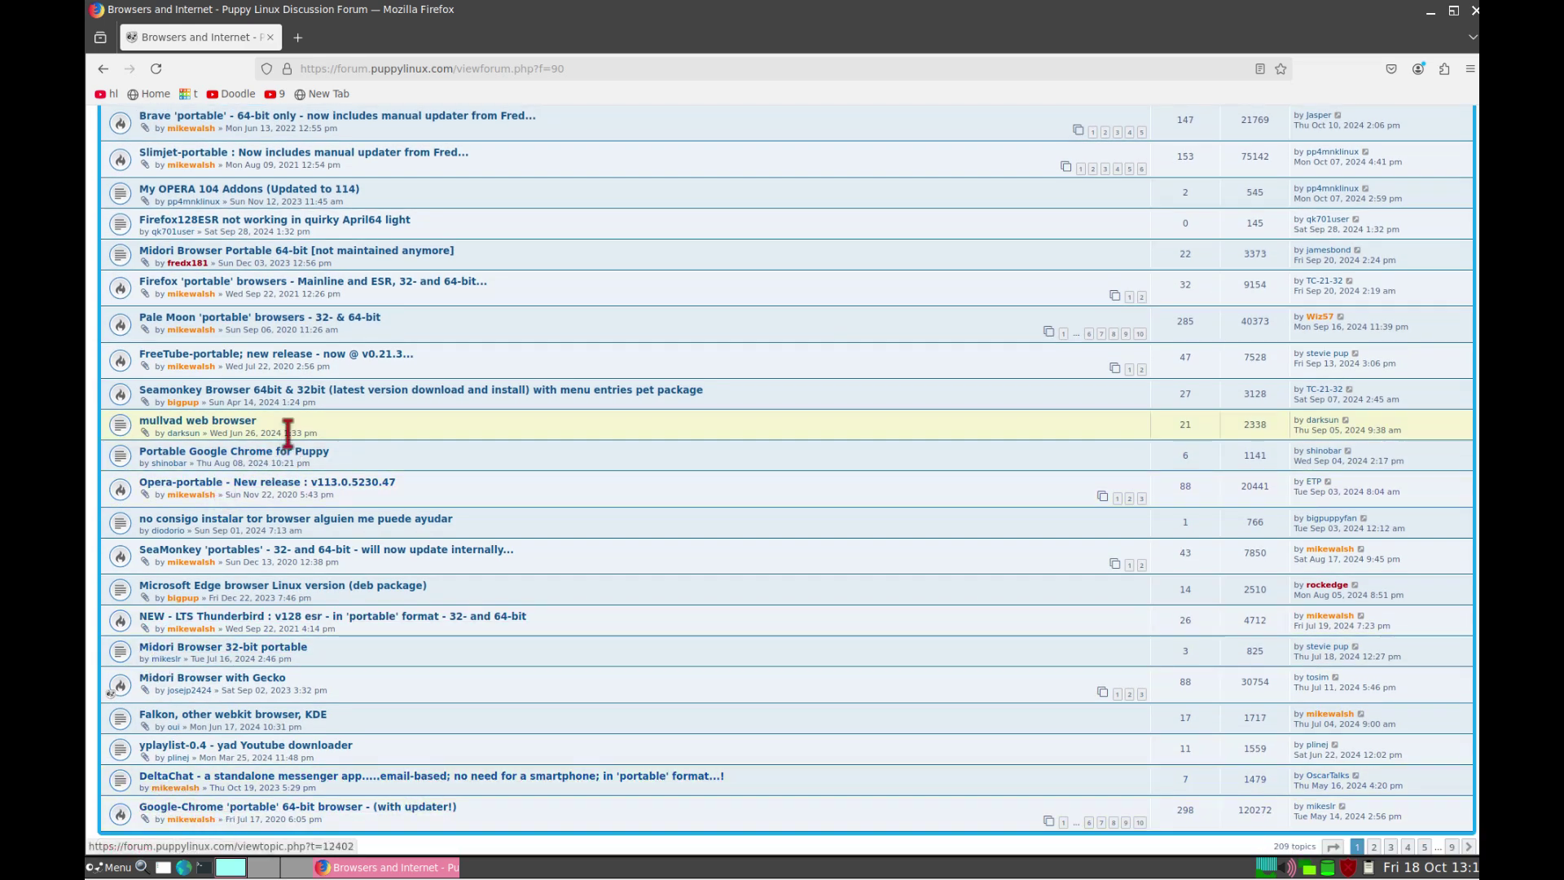
scroll(287, 432, "up", 1)
scroll(382, 326, "up", 1)
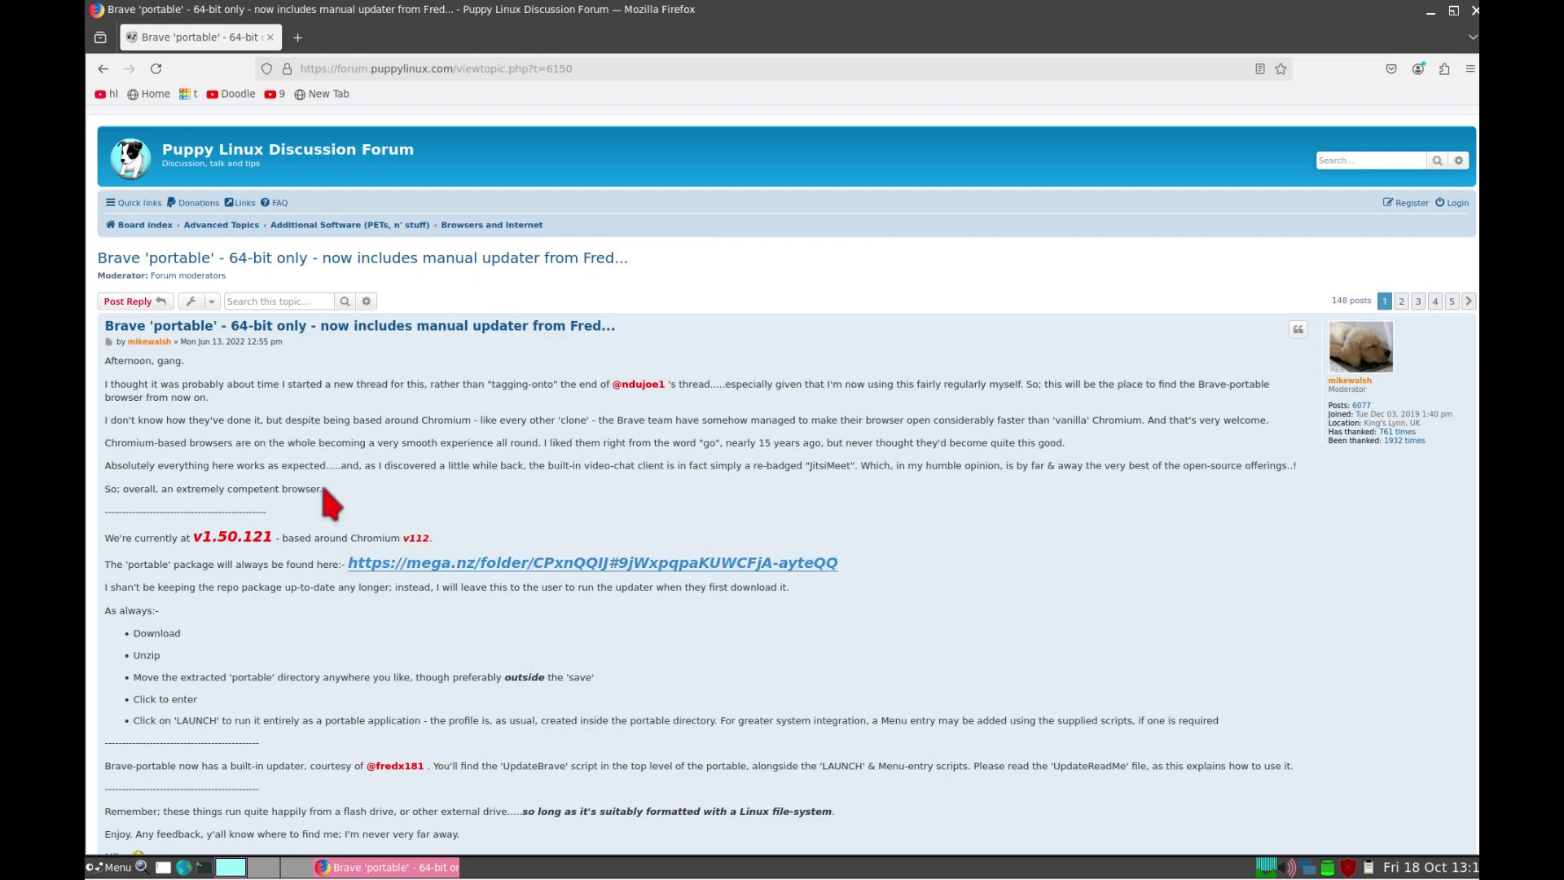
Go to page 5 of the Brave 'portable' topic and scroll through the replies.
left_click(1468, 300)
left_click(1451, 301)
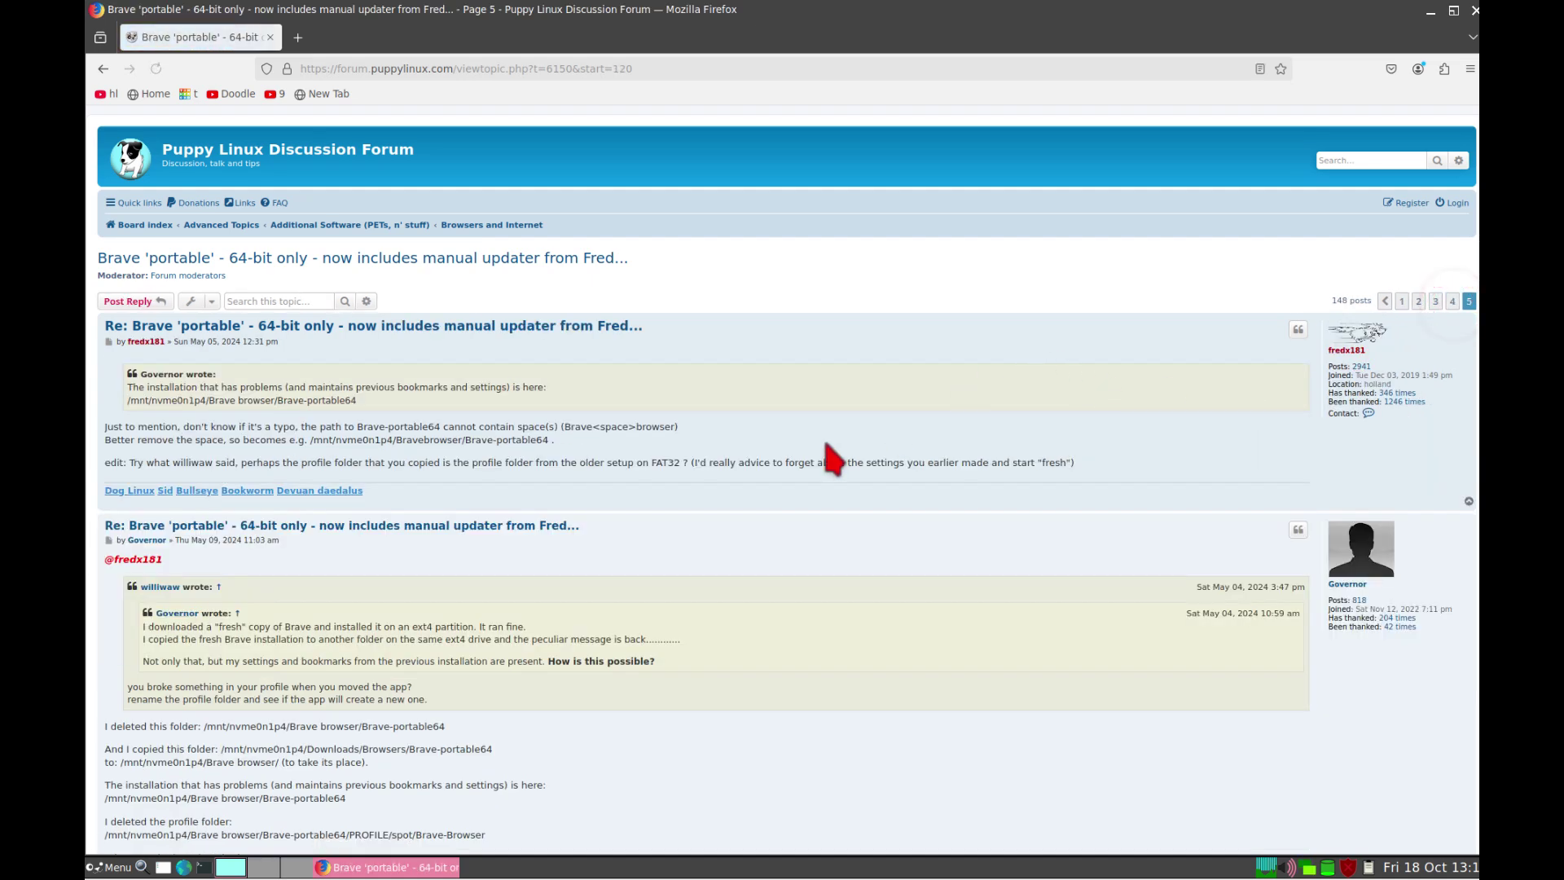
scroll(705, 586, "down", 4)
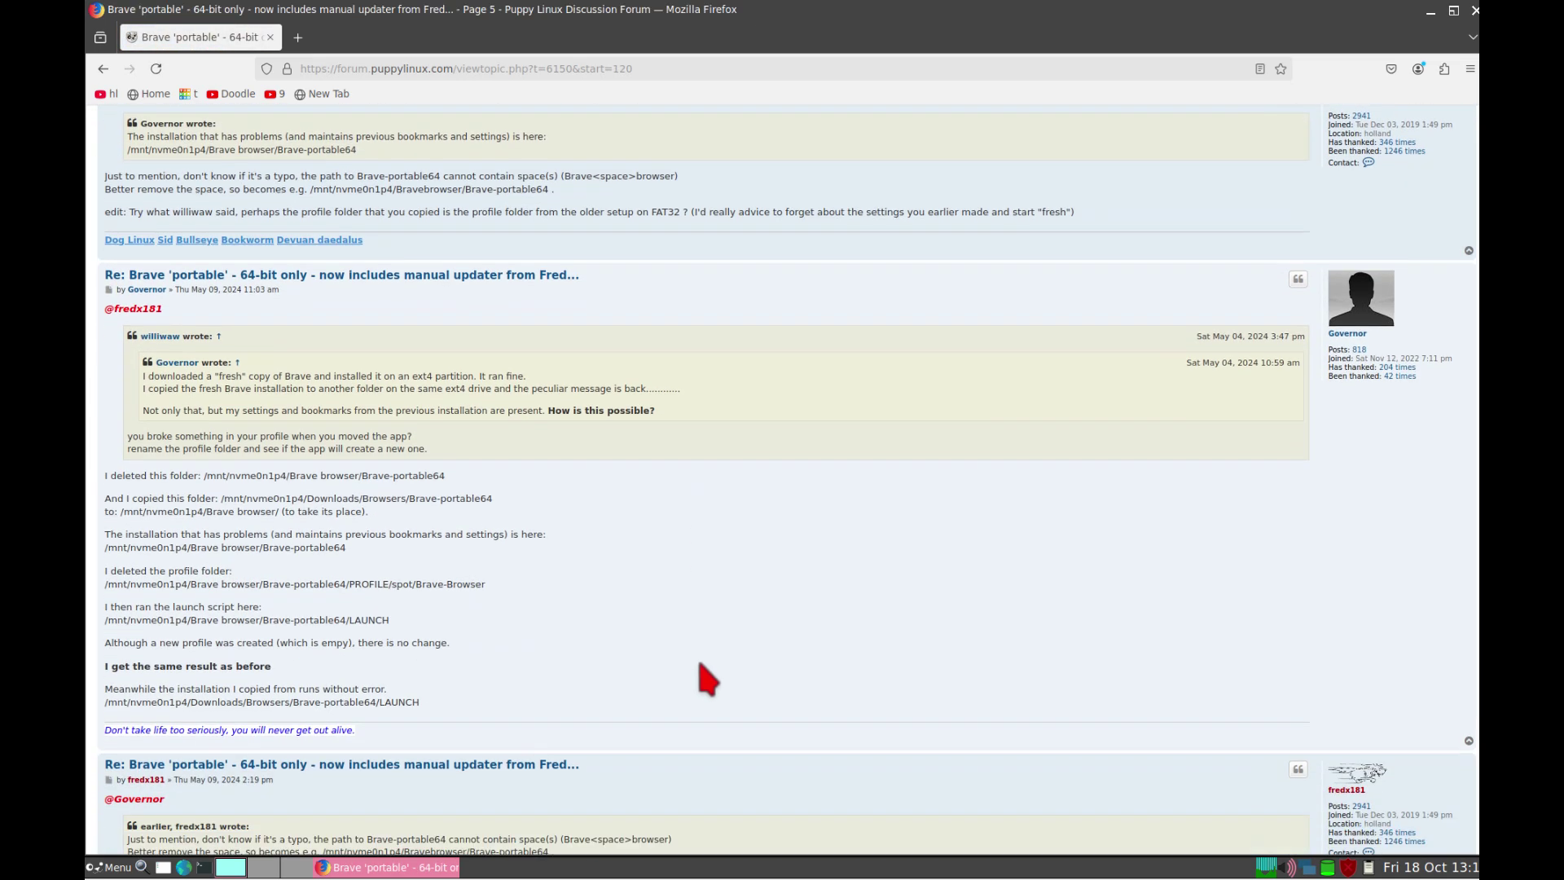
scroll(717, 651, "down", 4)
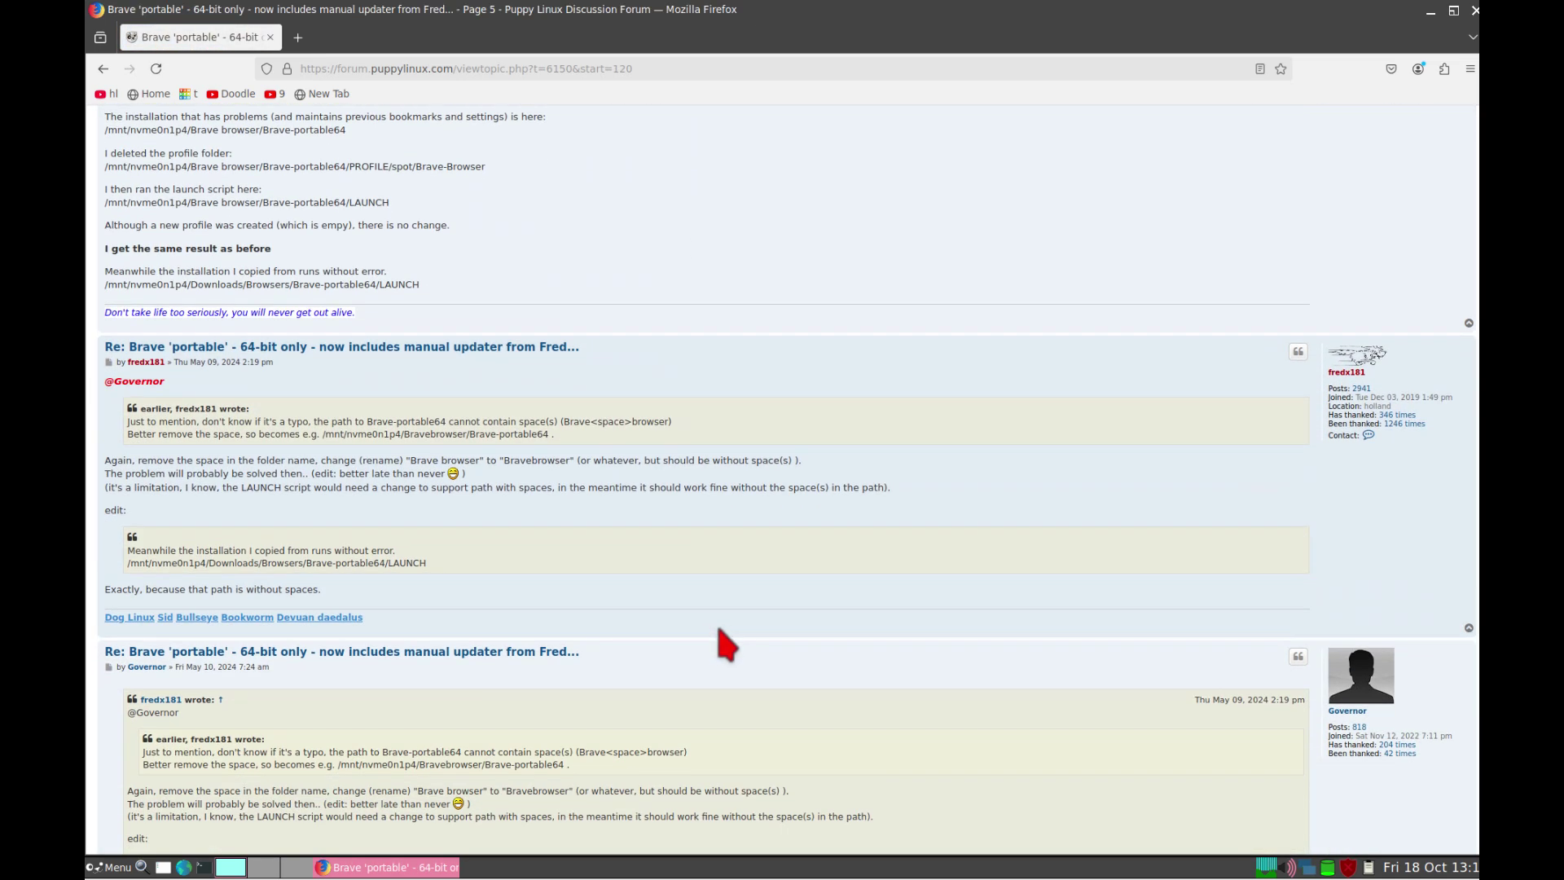
scroll(721, 627, "up", 2)
scroll(724, 624, "up", 6)
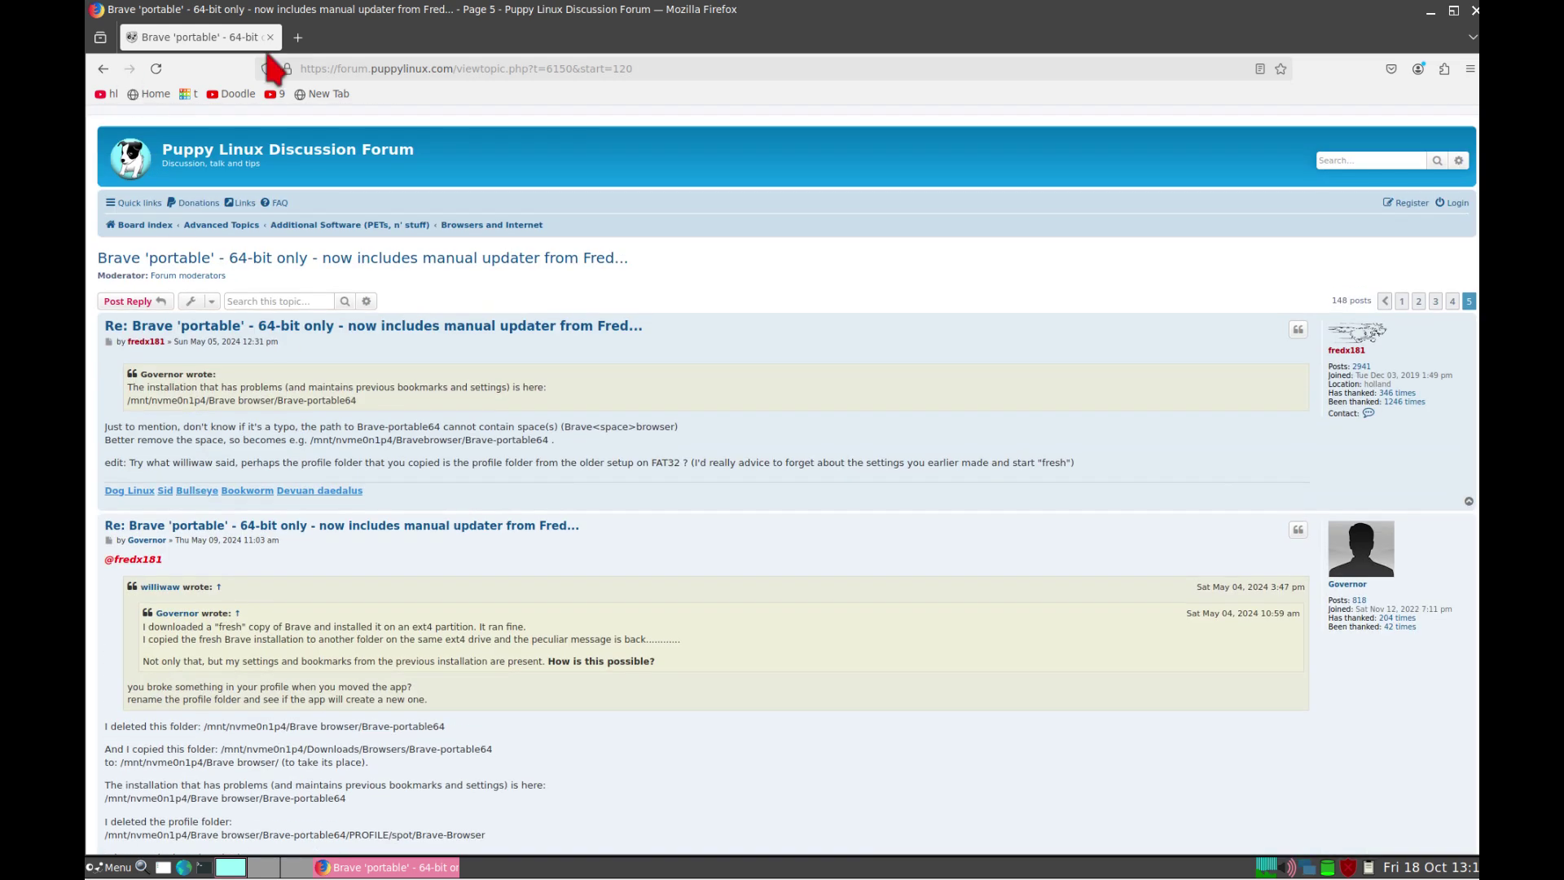
left_click(360, 68)
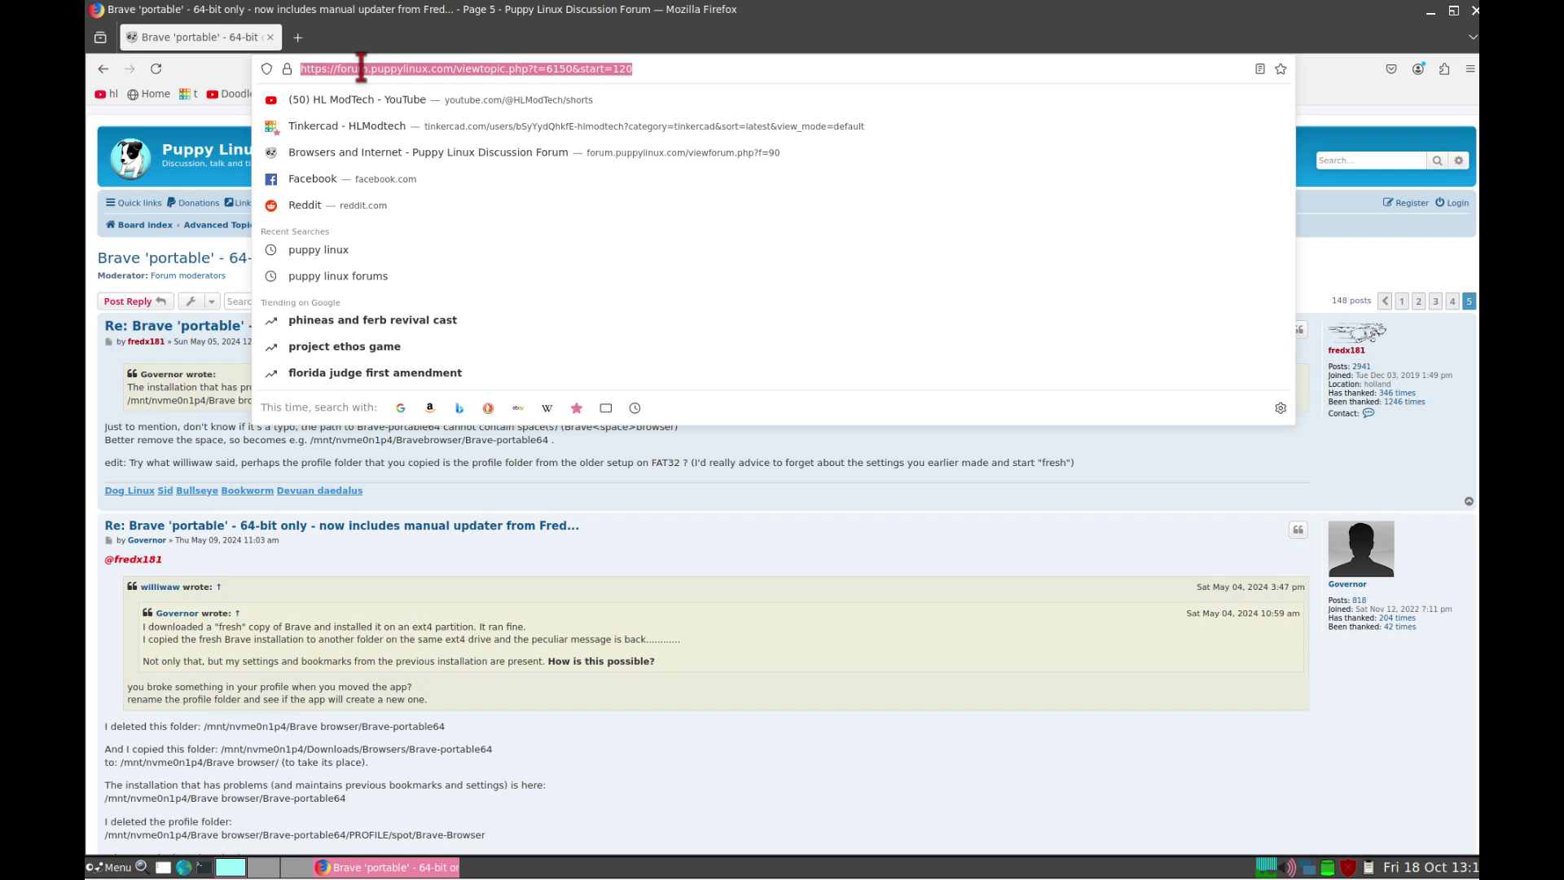
Search for 'puppy linux' and open the Puppy Linux Home website.
type("puppy ln")
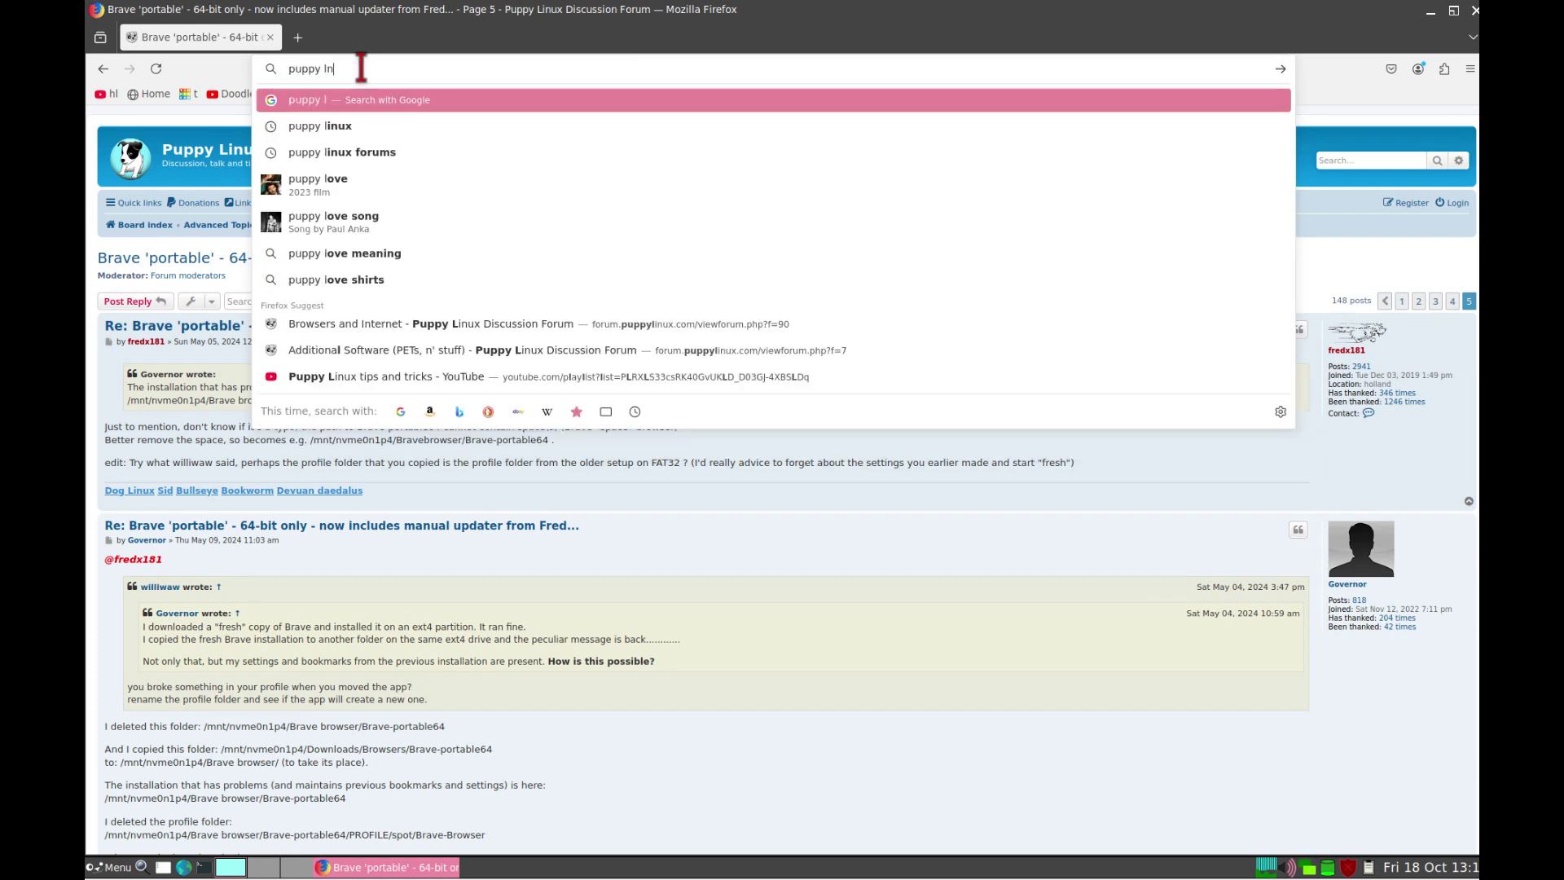
key("BackSpace")
type("inux")
key("Return")
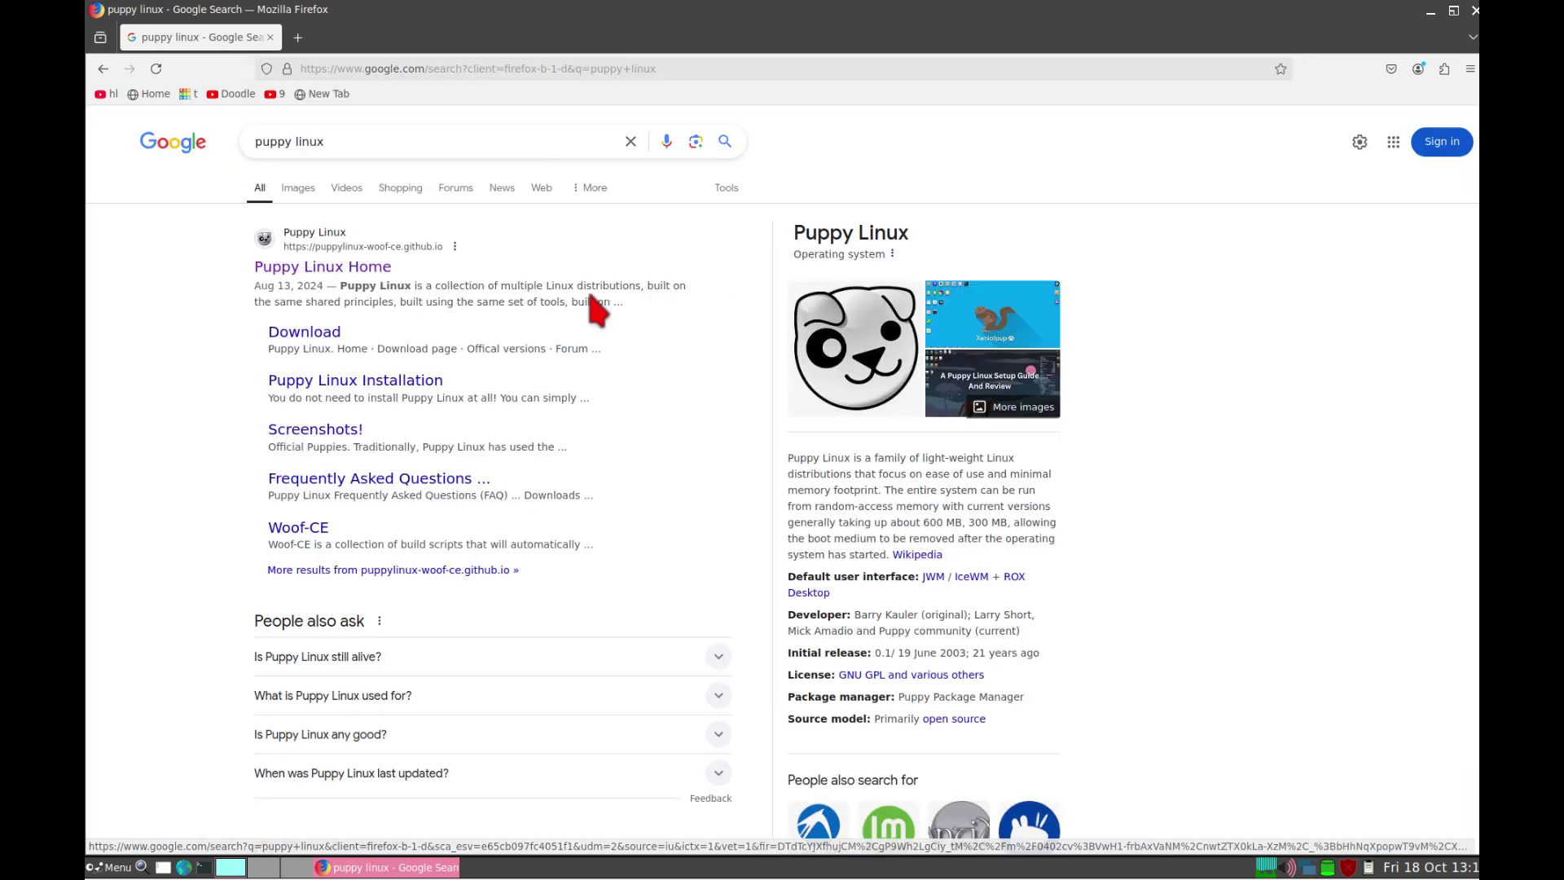
left_click(330, 275)
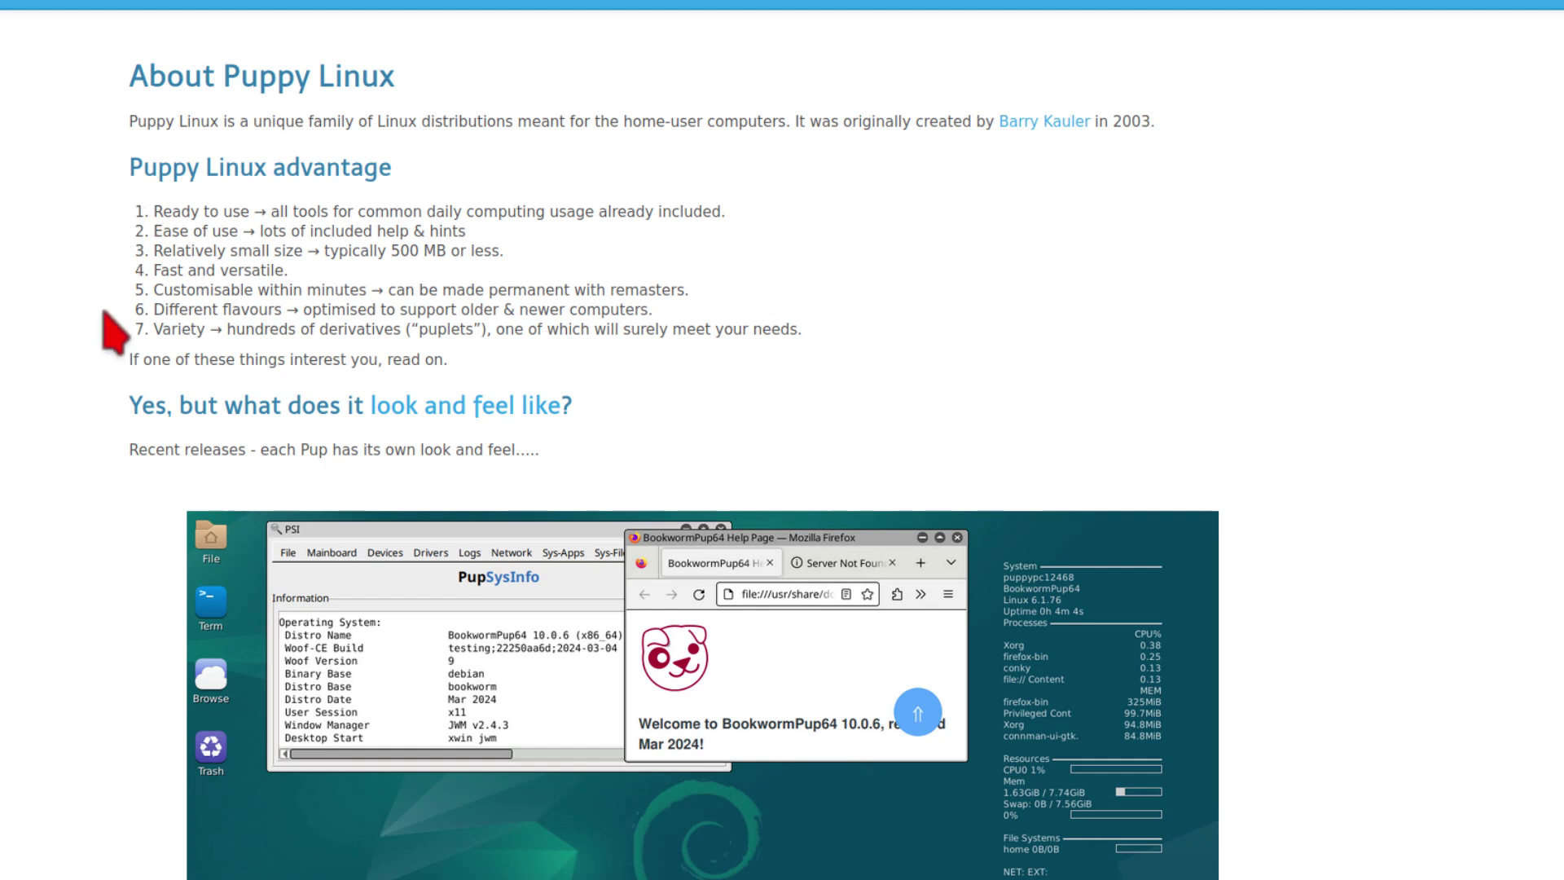
Scroll through the site's overview and the download table listing BookwormPup64 10.0 and others.
scroll(114, 332, "down", 4)
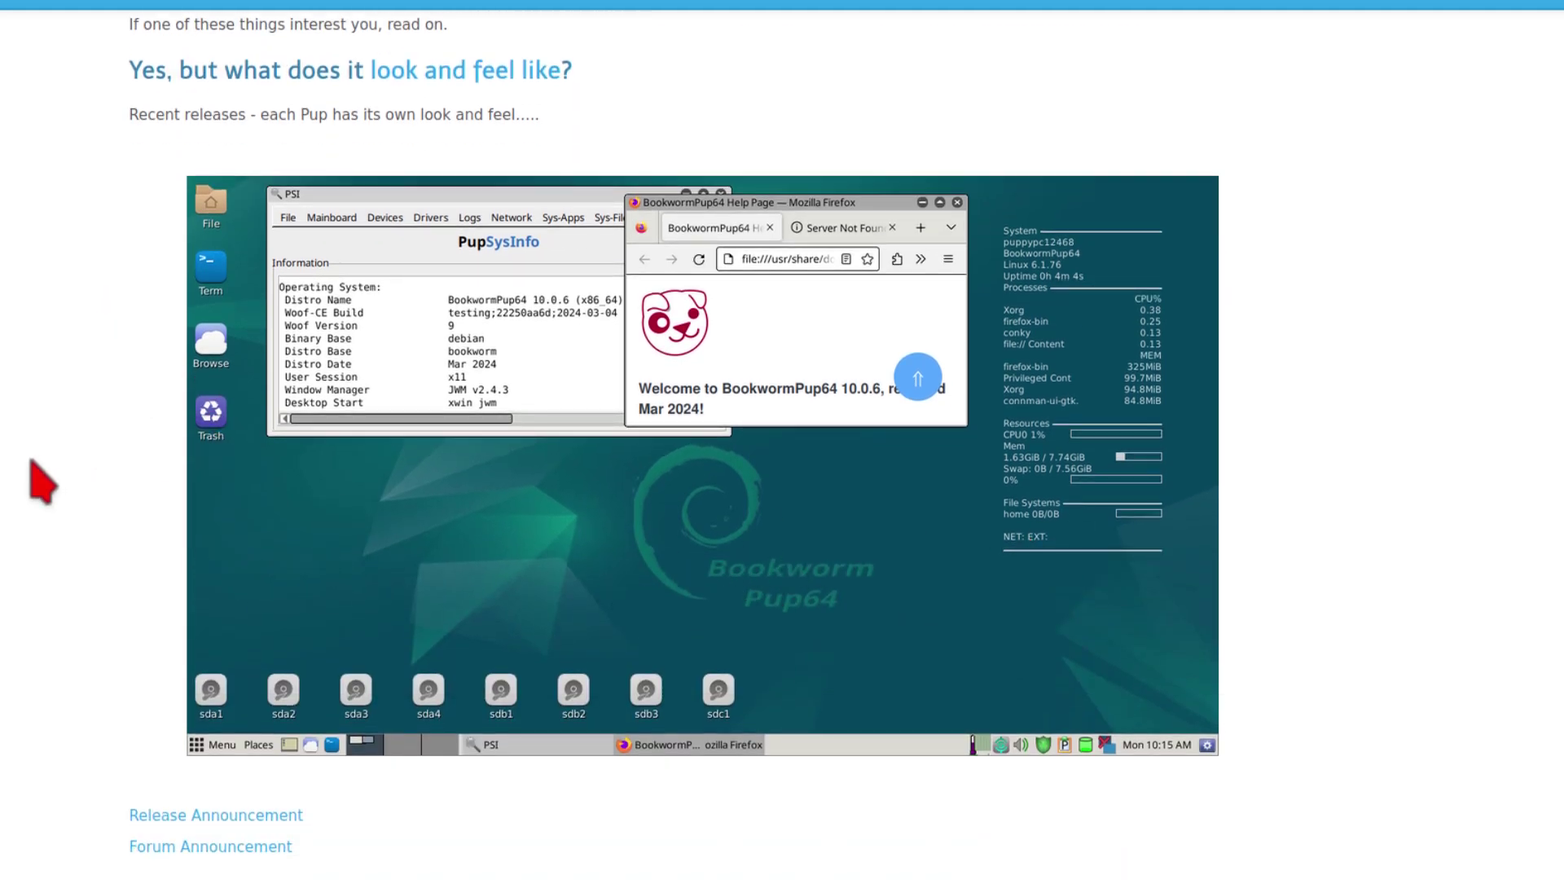
scroll(8, 444, "down", 15)
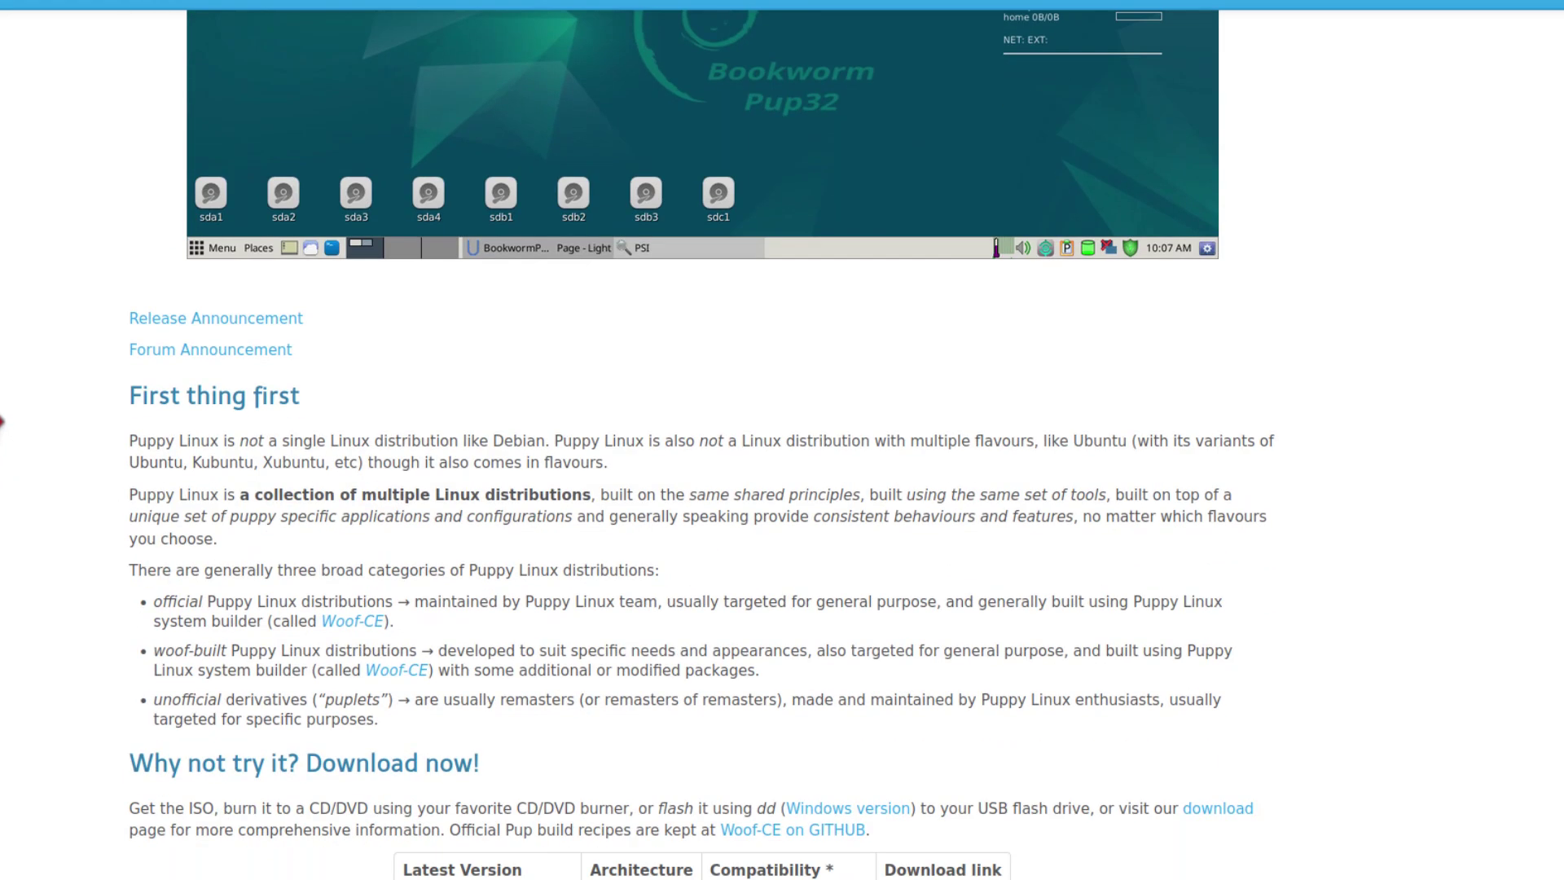
scroll(1, 421, "down", 5)
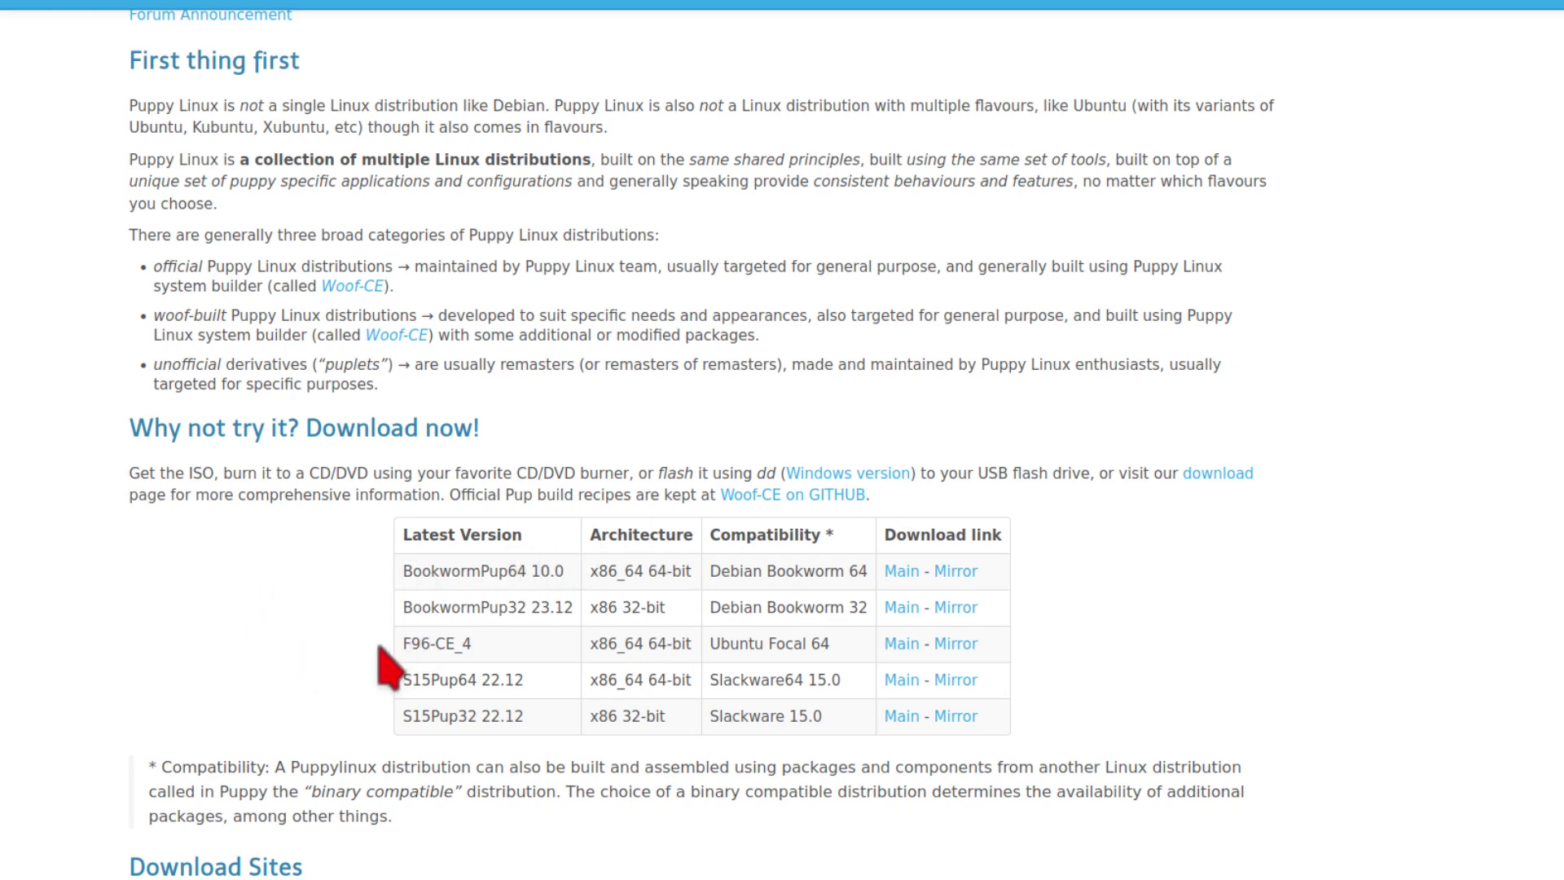
scroll(289, 627, "down", 5)
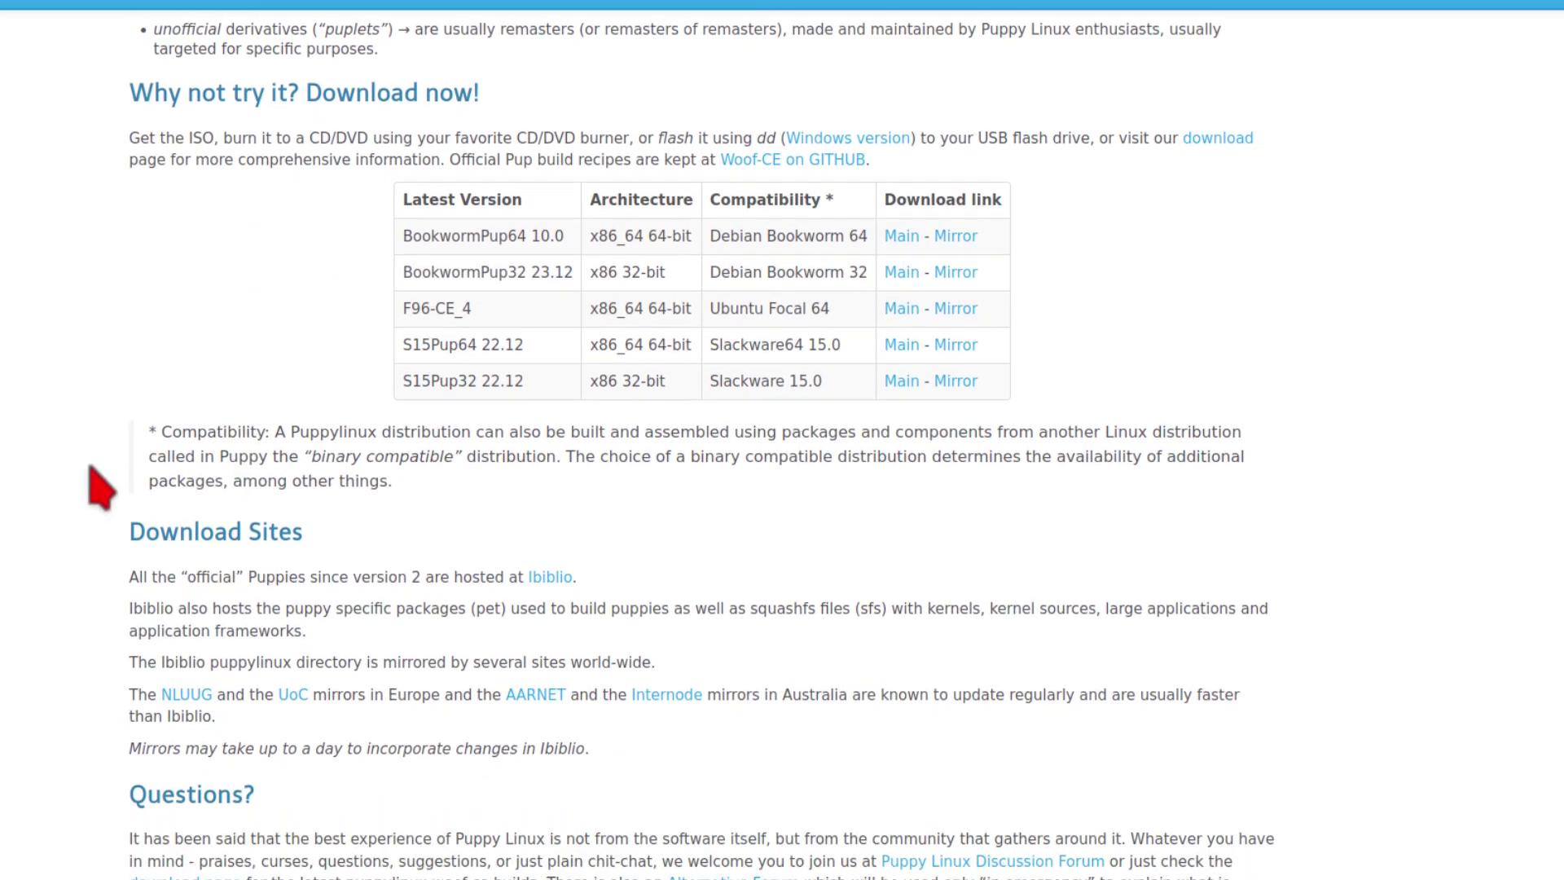
scroll(78, 649, "down", 3)
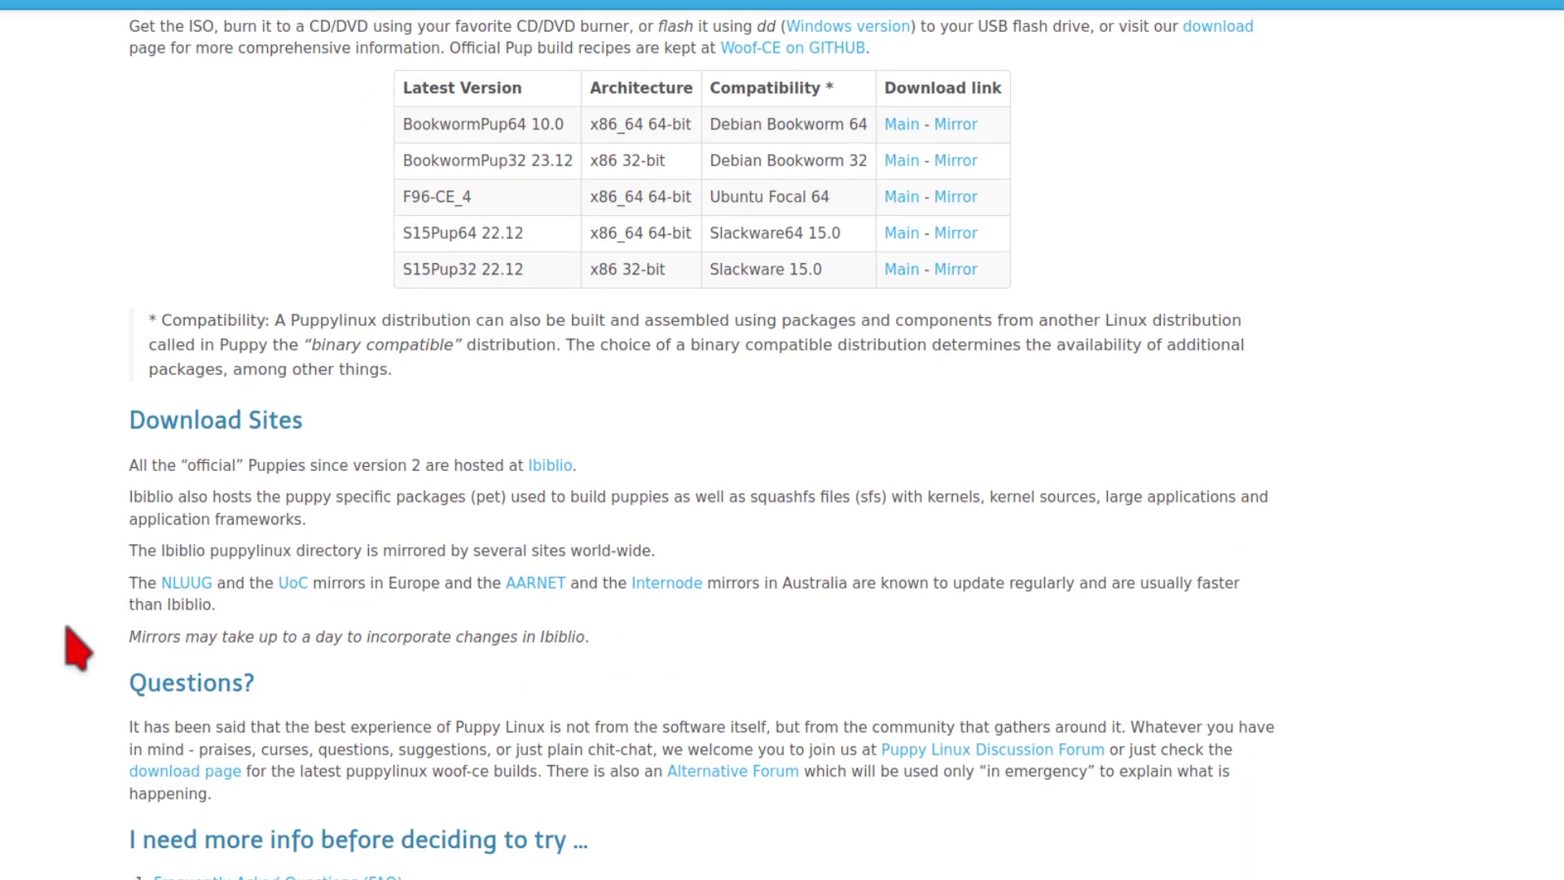
scroll(75, 648, "up", 10)
scroll(75, 648, "up", 7)
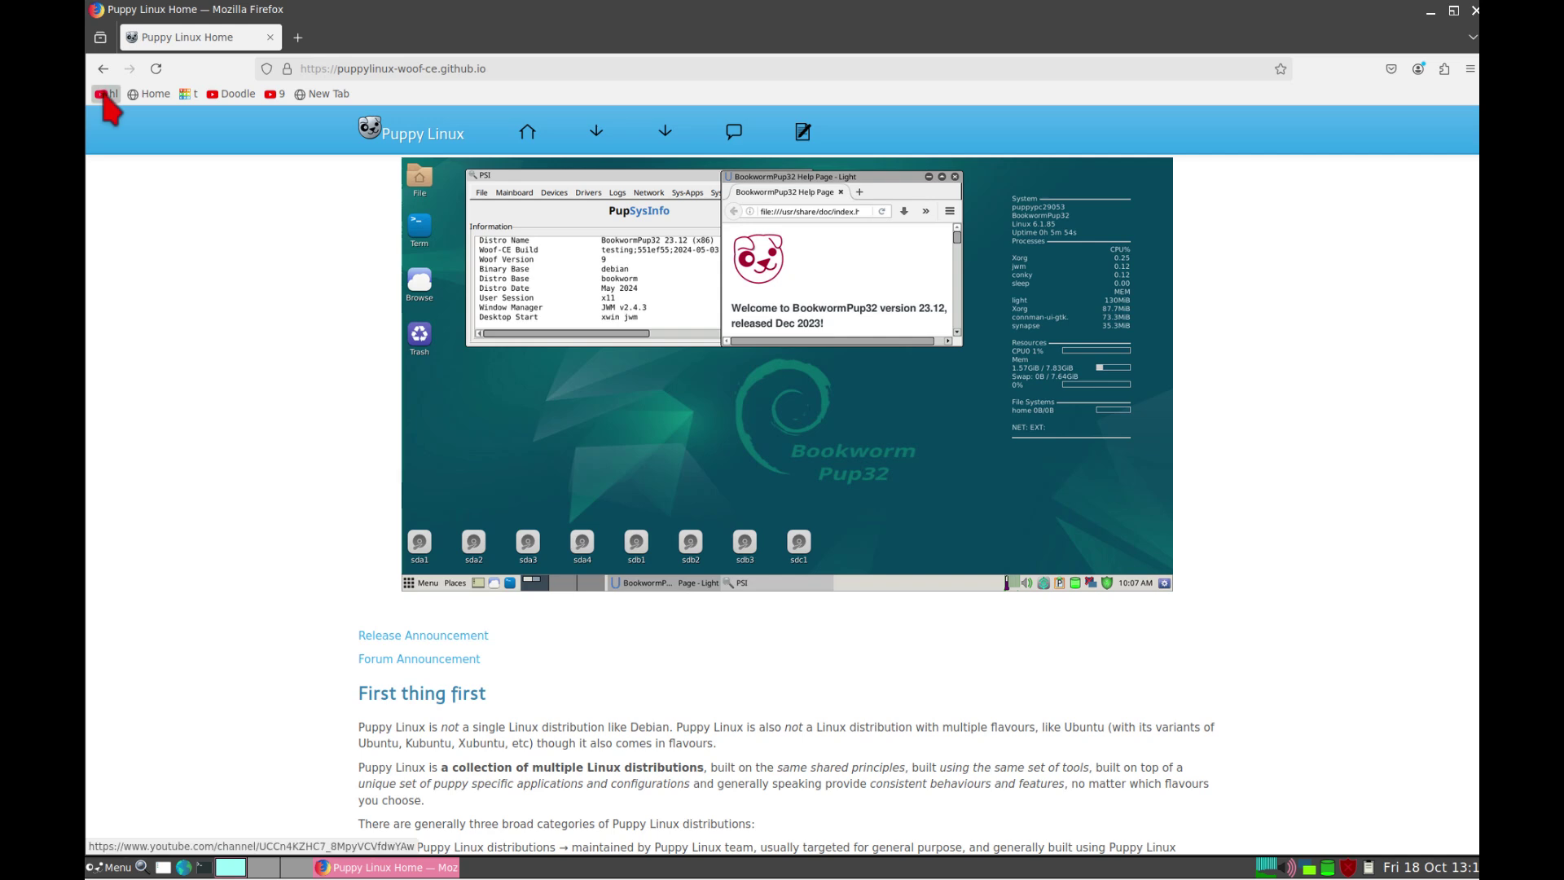
Open the HL ModTech YouTube channel and search its videos for 'puppy'.
left_click(10, 40)
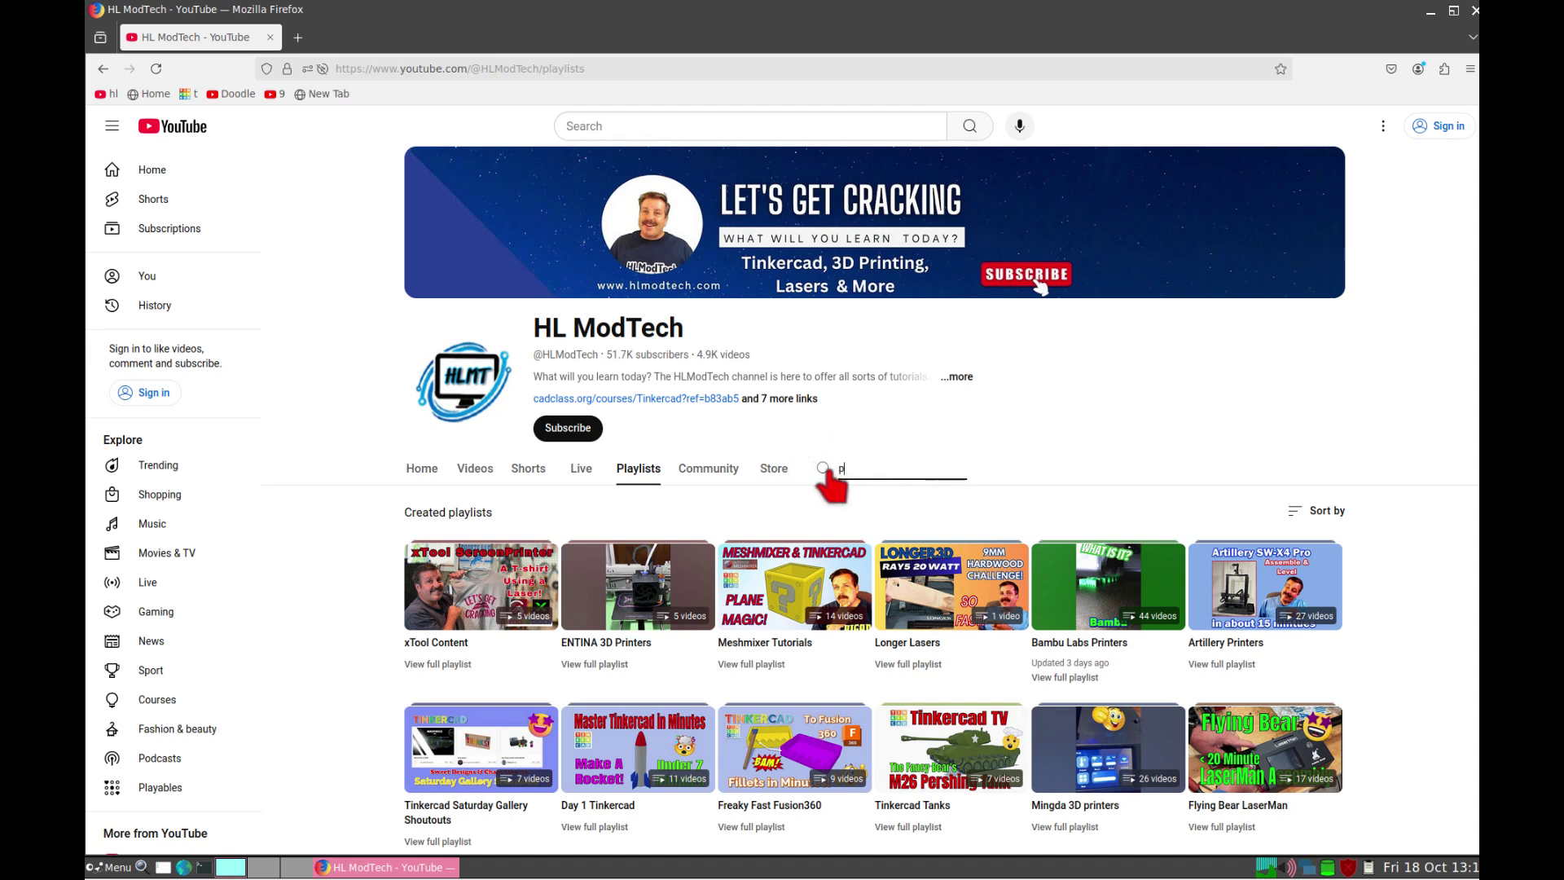
left_click(823, 471)
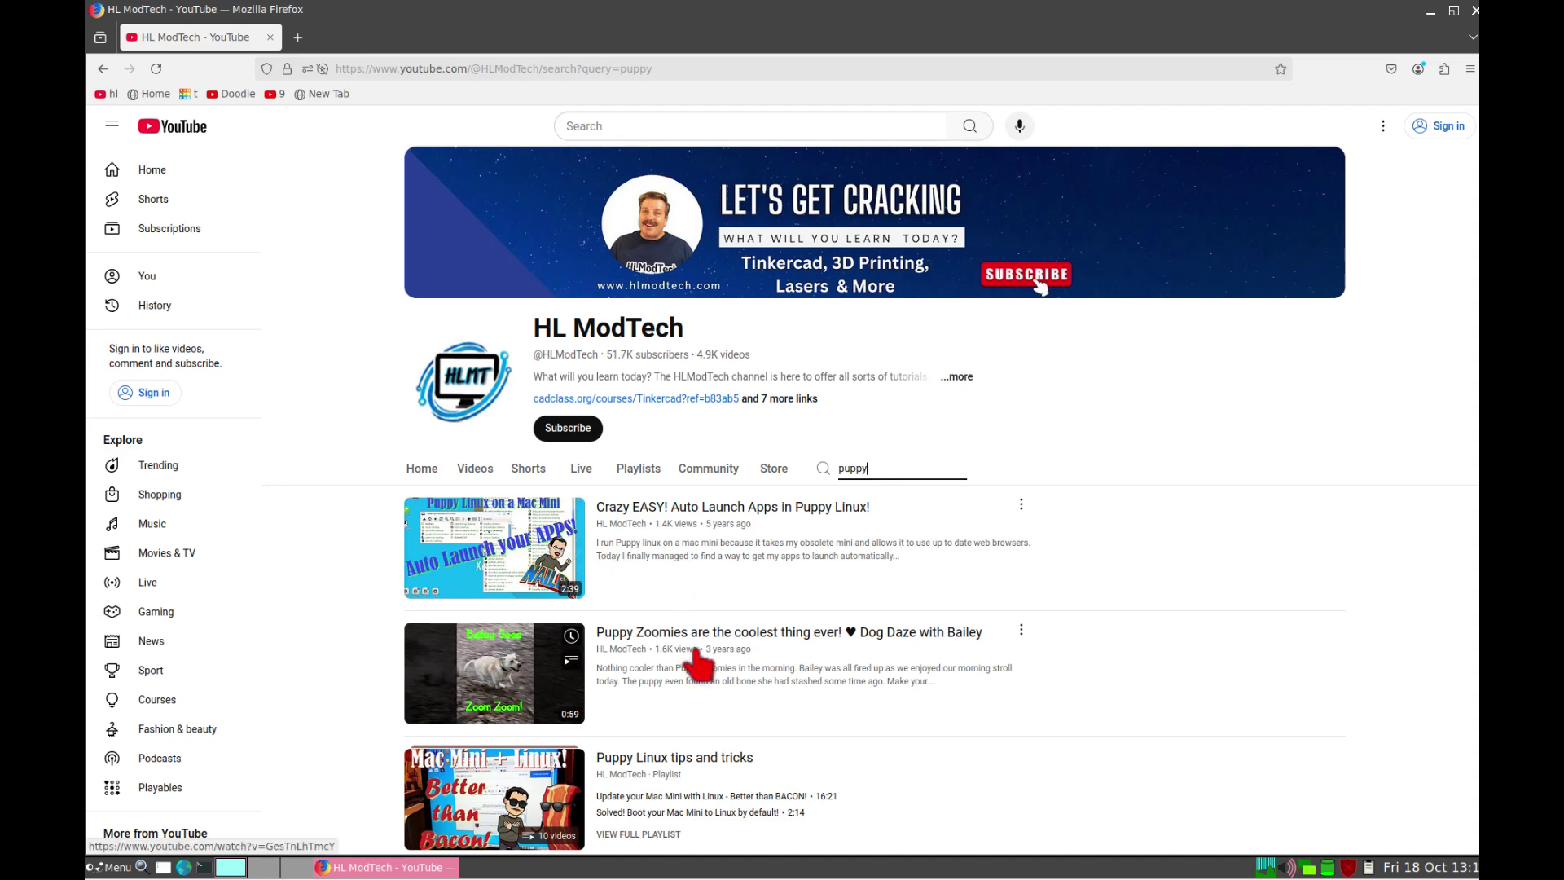
scroll(698, 657, "down", 2)
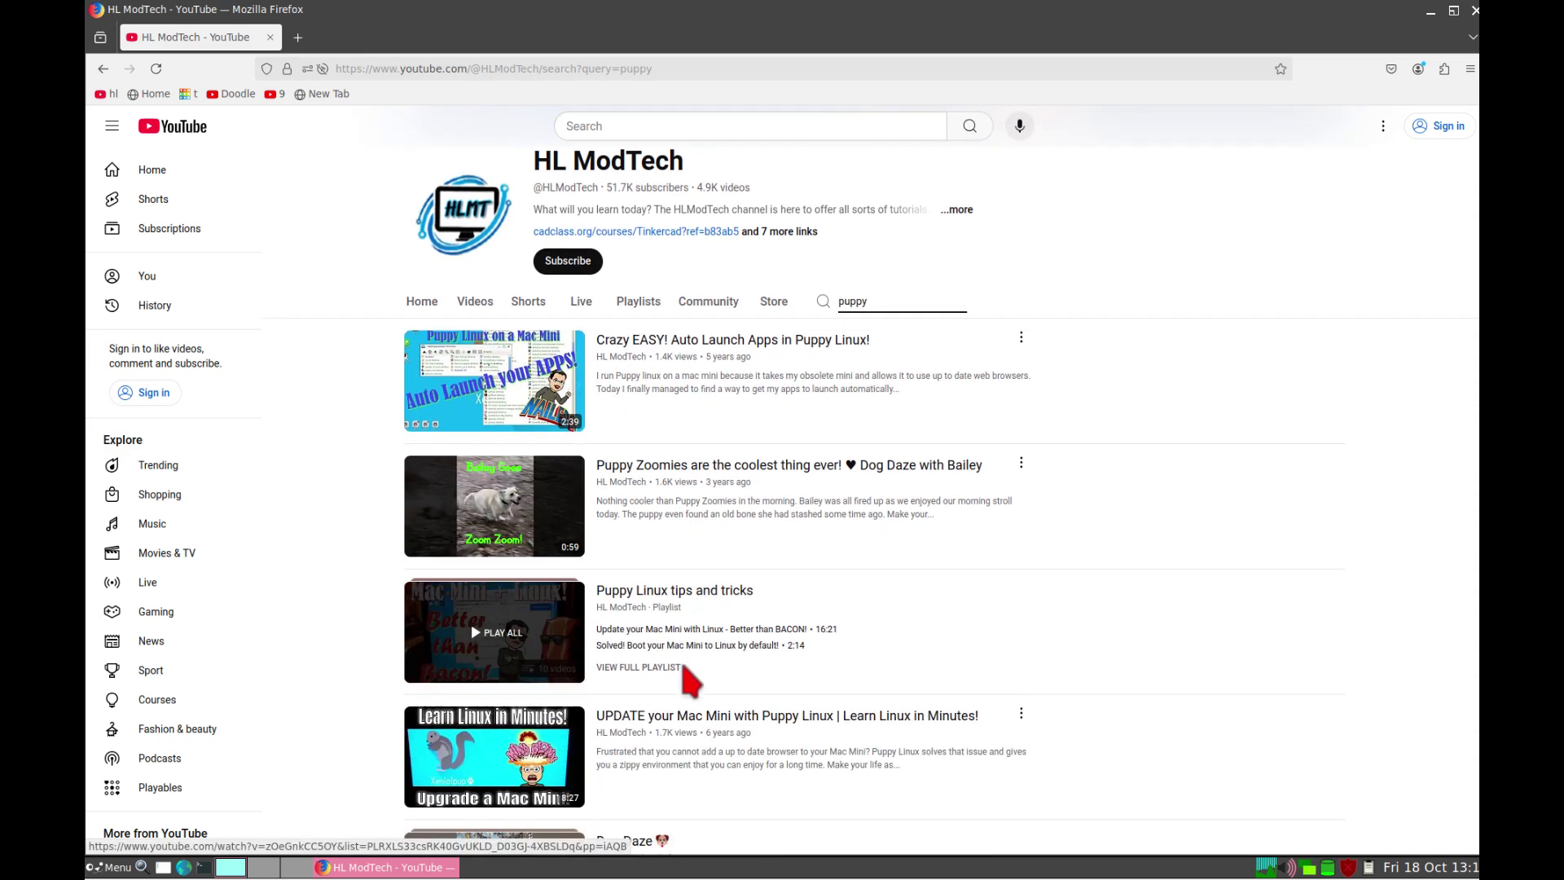
Open the full Puppy Linux tips and tricks playlist and scroll through its videos.
left_click(638, 668)
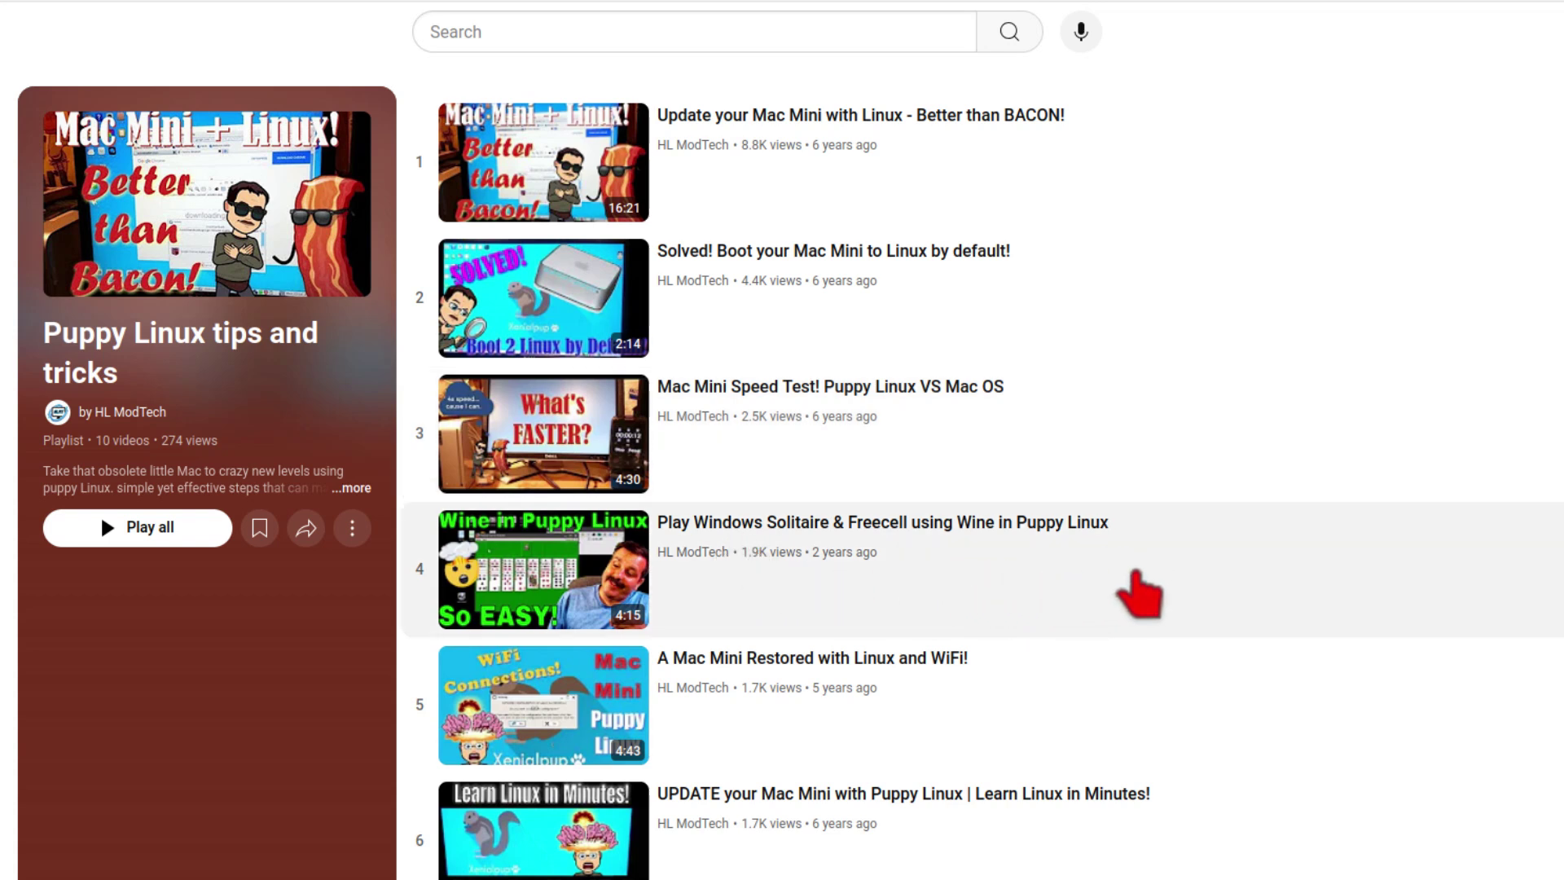
scroll(1234, 522, "down", 3)
scroll(1181, 472, "up", 2)
scroll(1222, 505, "down", 2)
scroll(1229, 525, "down", 3)
scroll(1234, 521, "up", 5)
scroll(1270, 456, "down", 2)
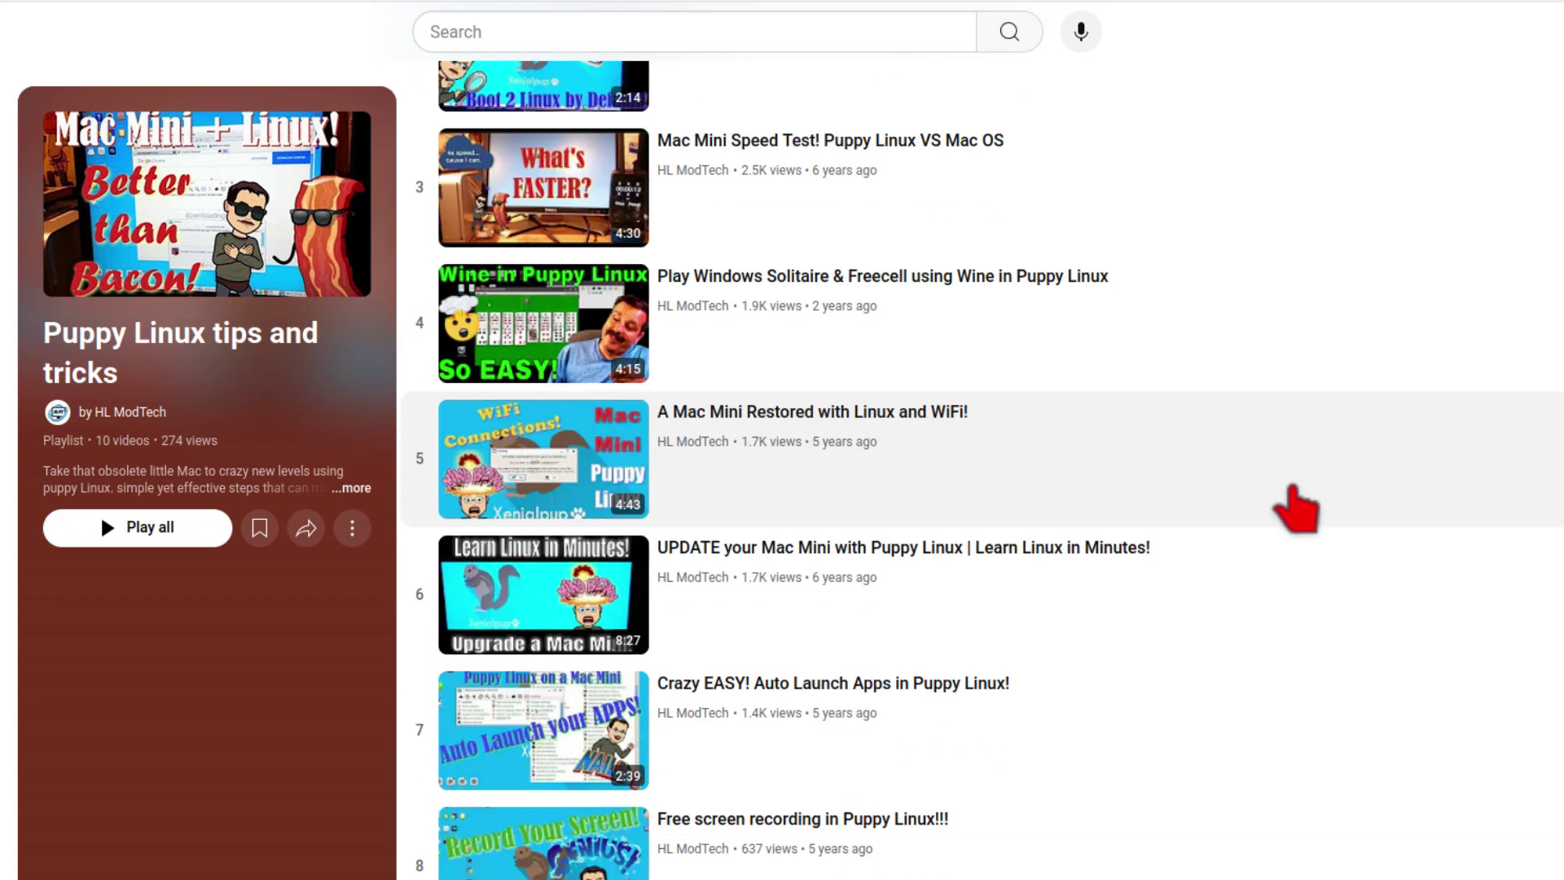
scroll(1295, 509, "down", 2)
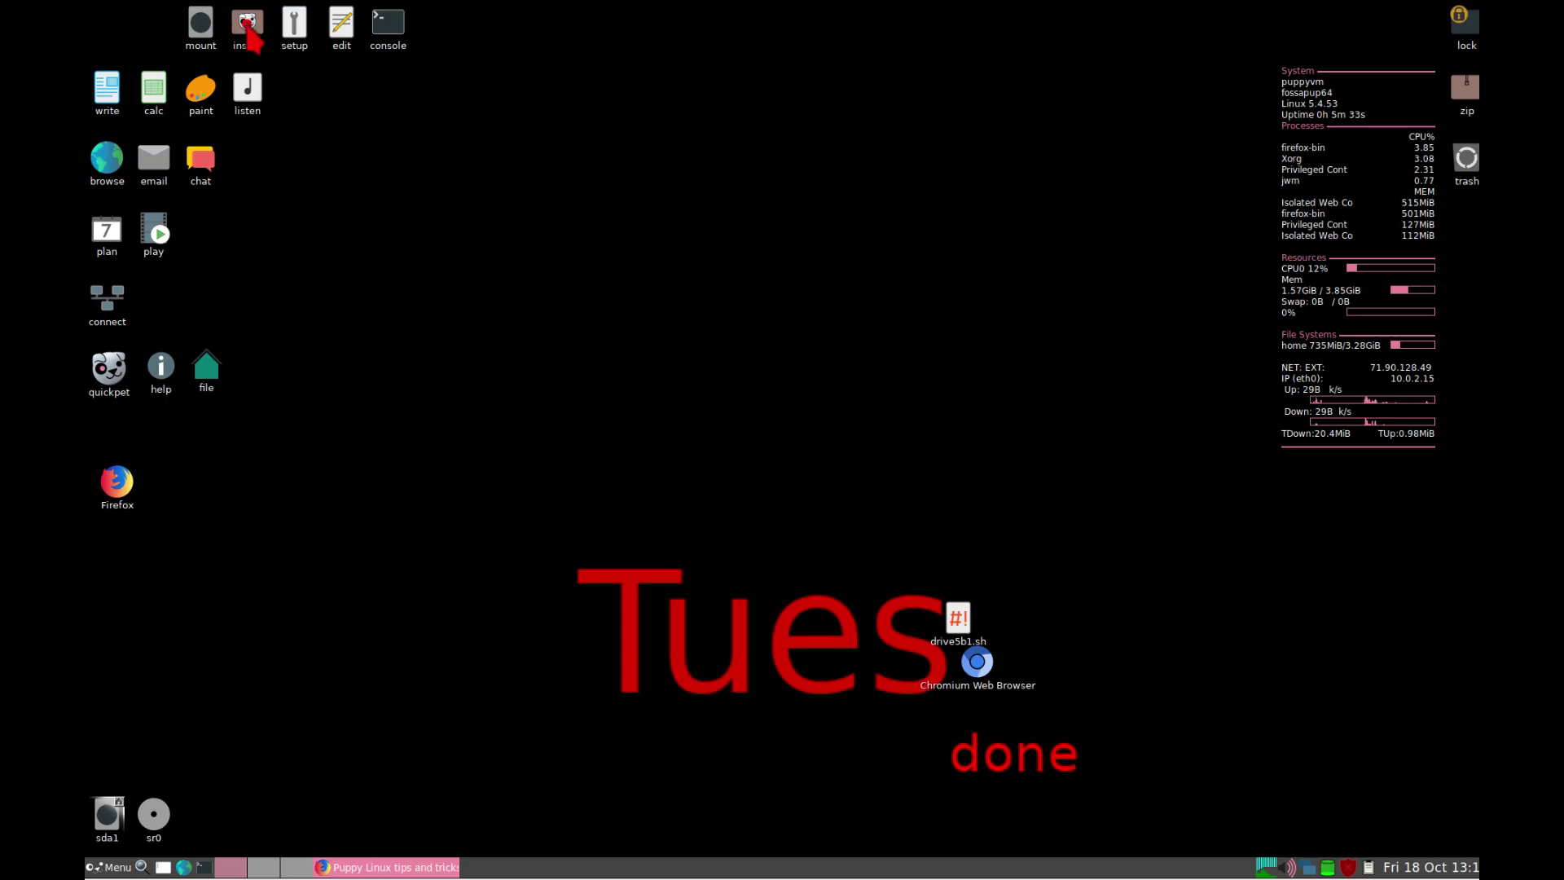
From the desktop Install tool's Install applications options, launch Puppy Package Manager v2.1.2.
left_click(248, 24)
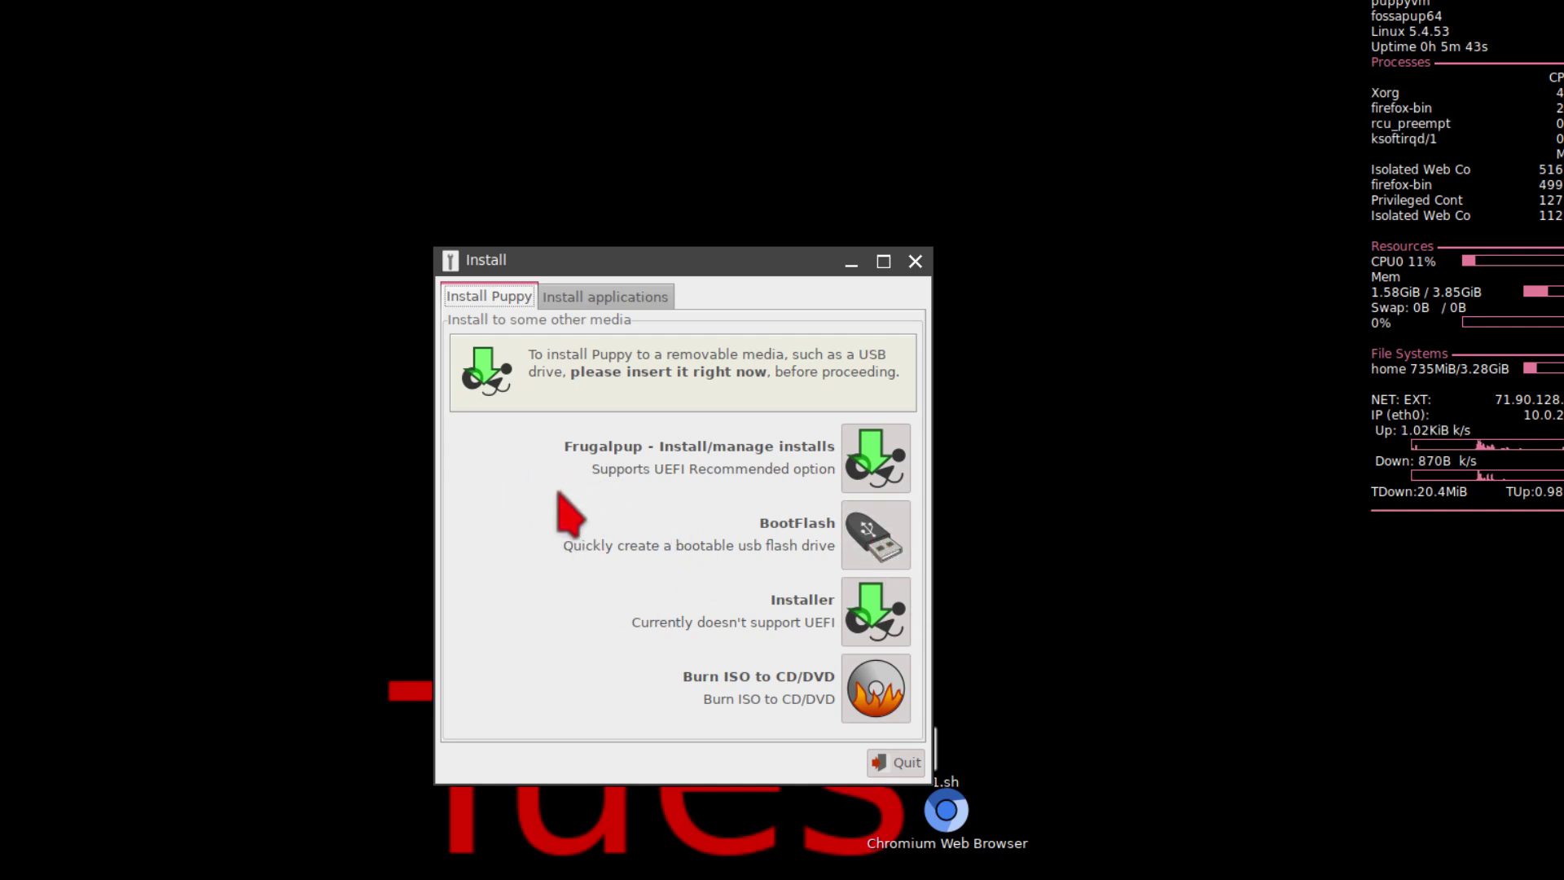
left_click(603, 301)
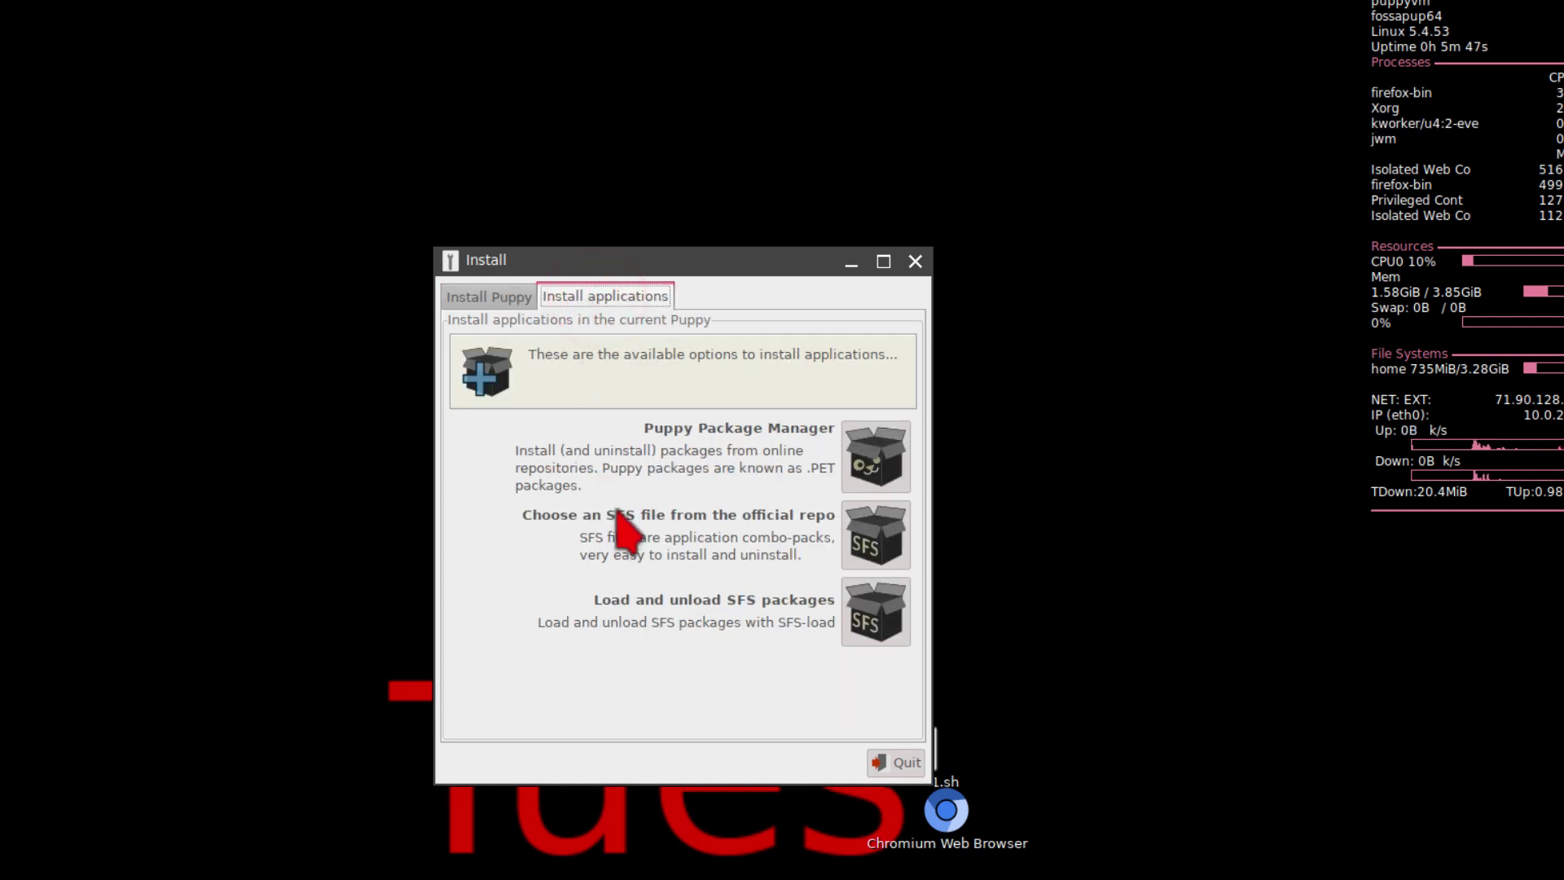
left_click(878, 472)
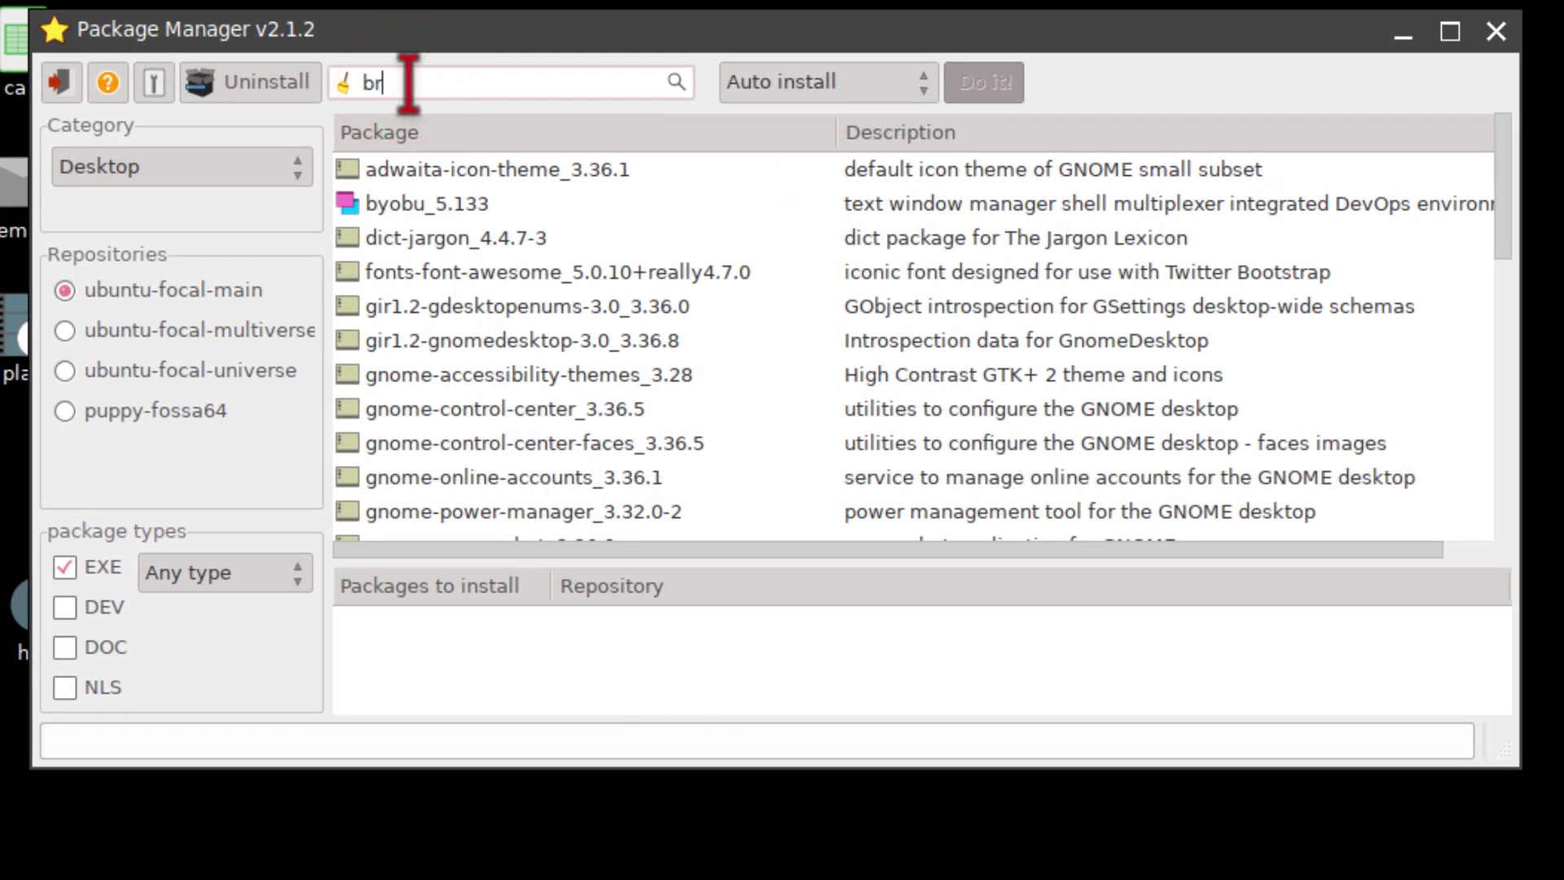
Search packages for browsers, dismiss the Firefox/Palemoon version differences notice, and clear the search.
key("Return")
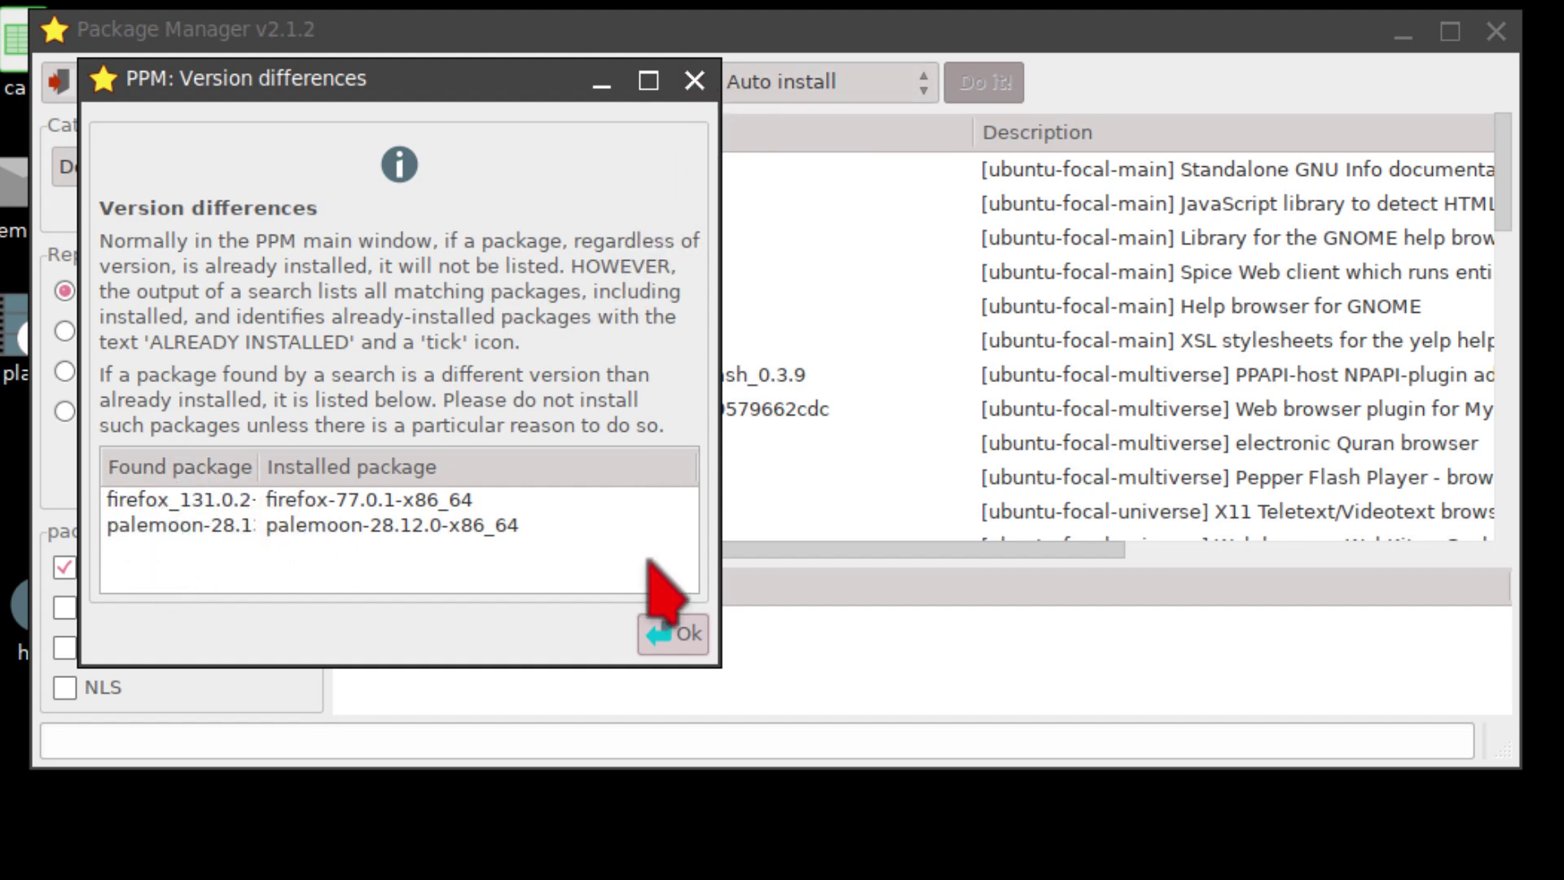
left_click(673, 634)
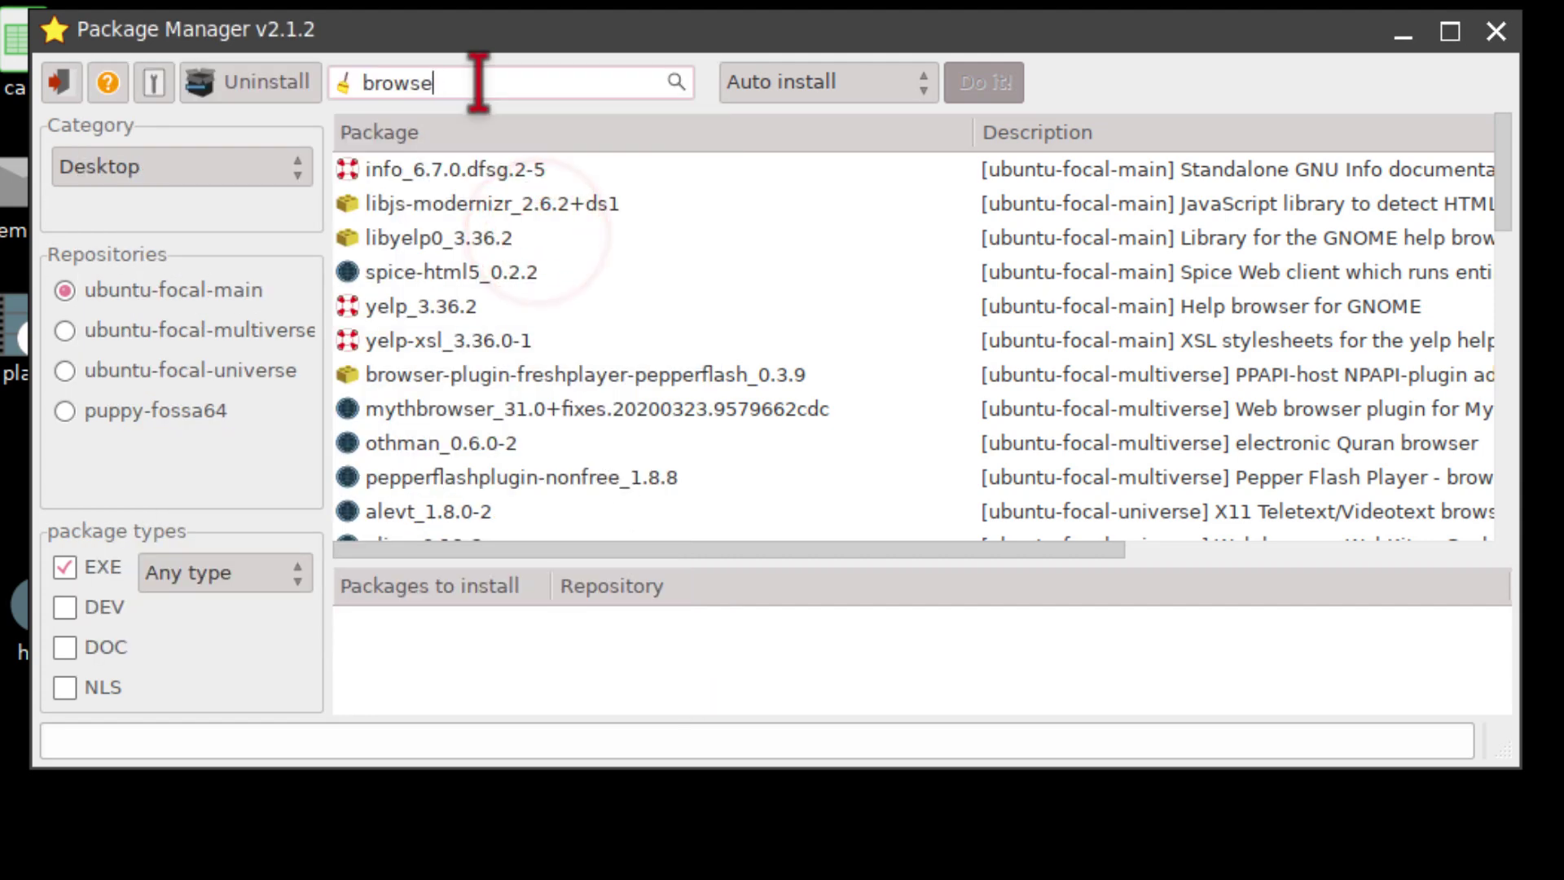
double_click(399, 82)
key("BackSpace")
List the Utility category packages from ubuntu-focal-main and scroll through them.
left_click(196, 171)
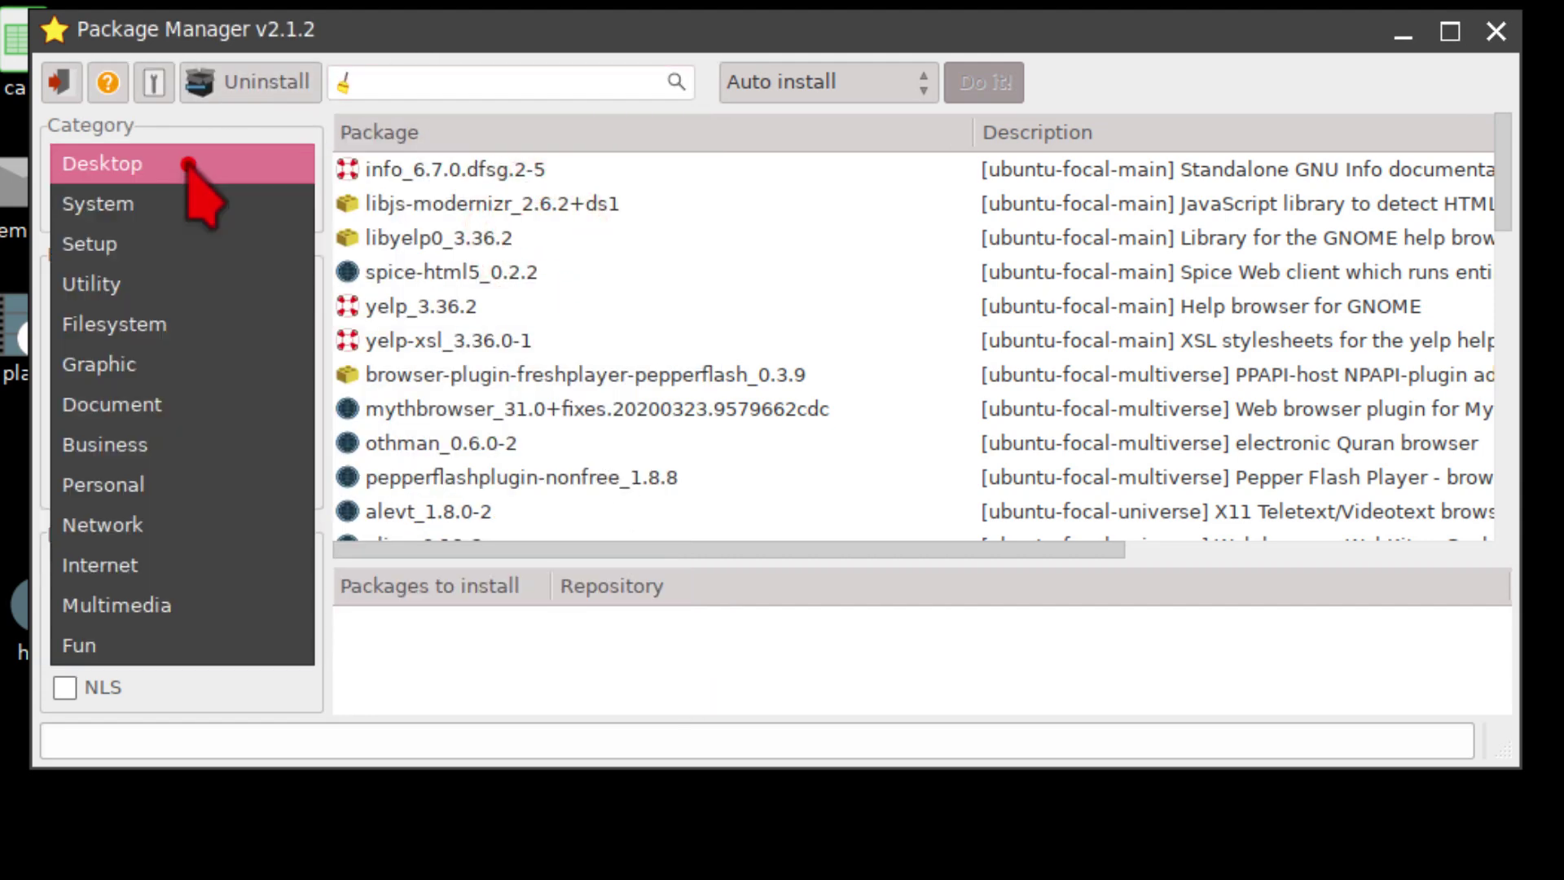
left_click(118, 284)
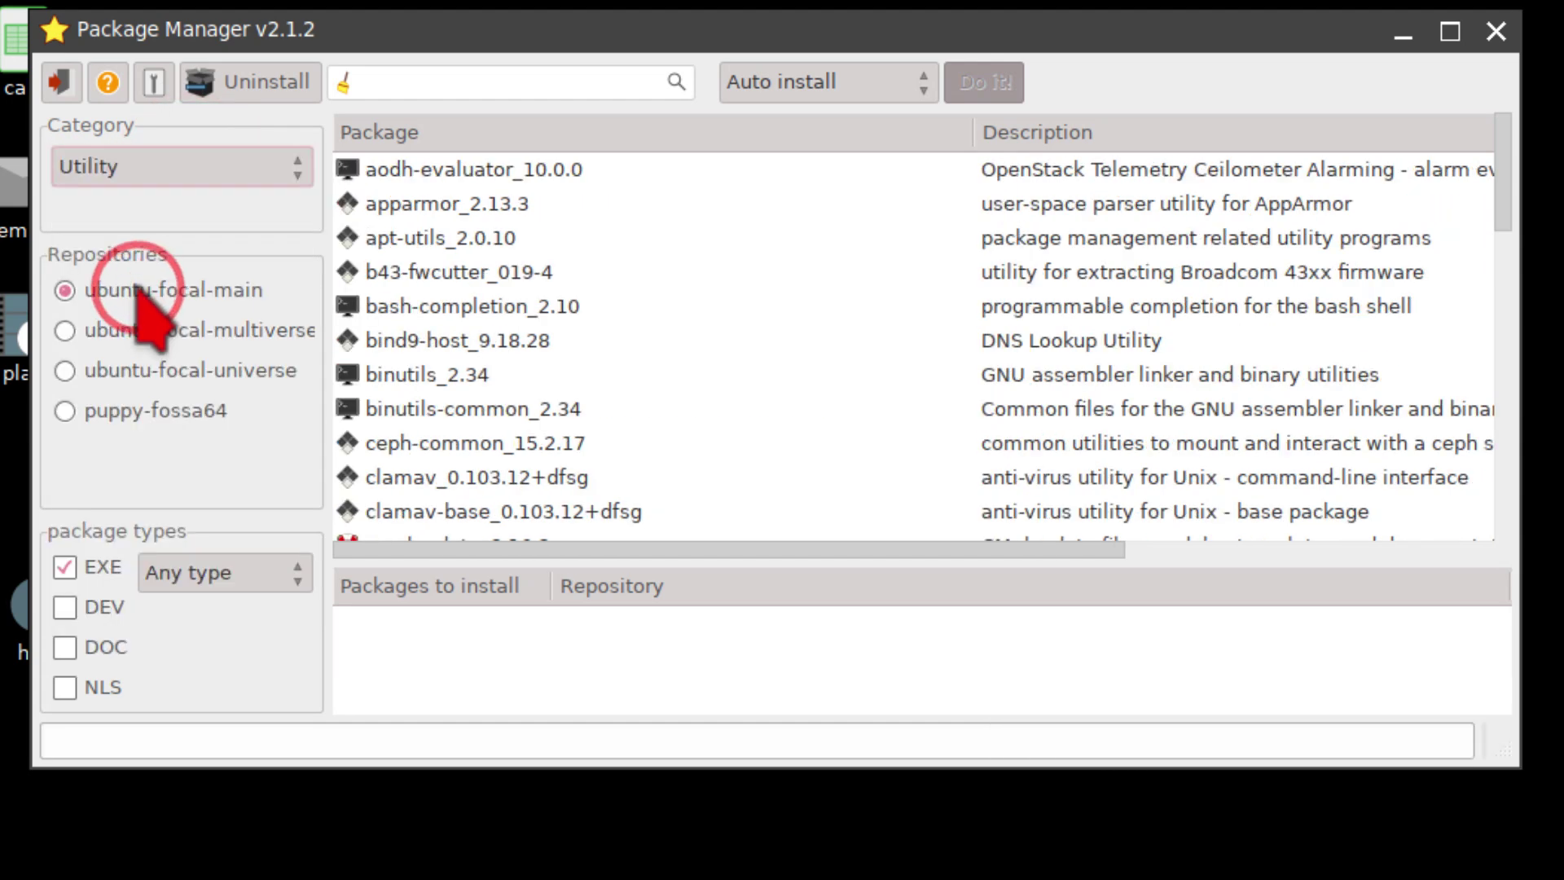
scroll(648, 281, "down", 5)
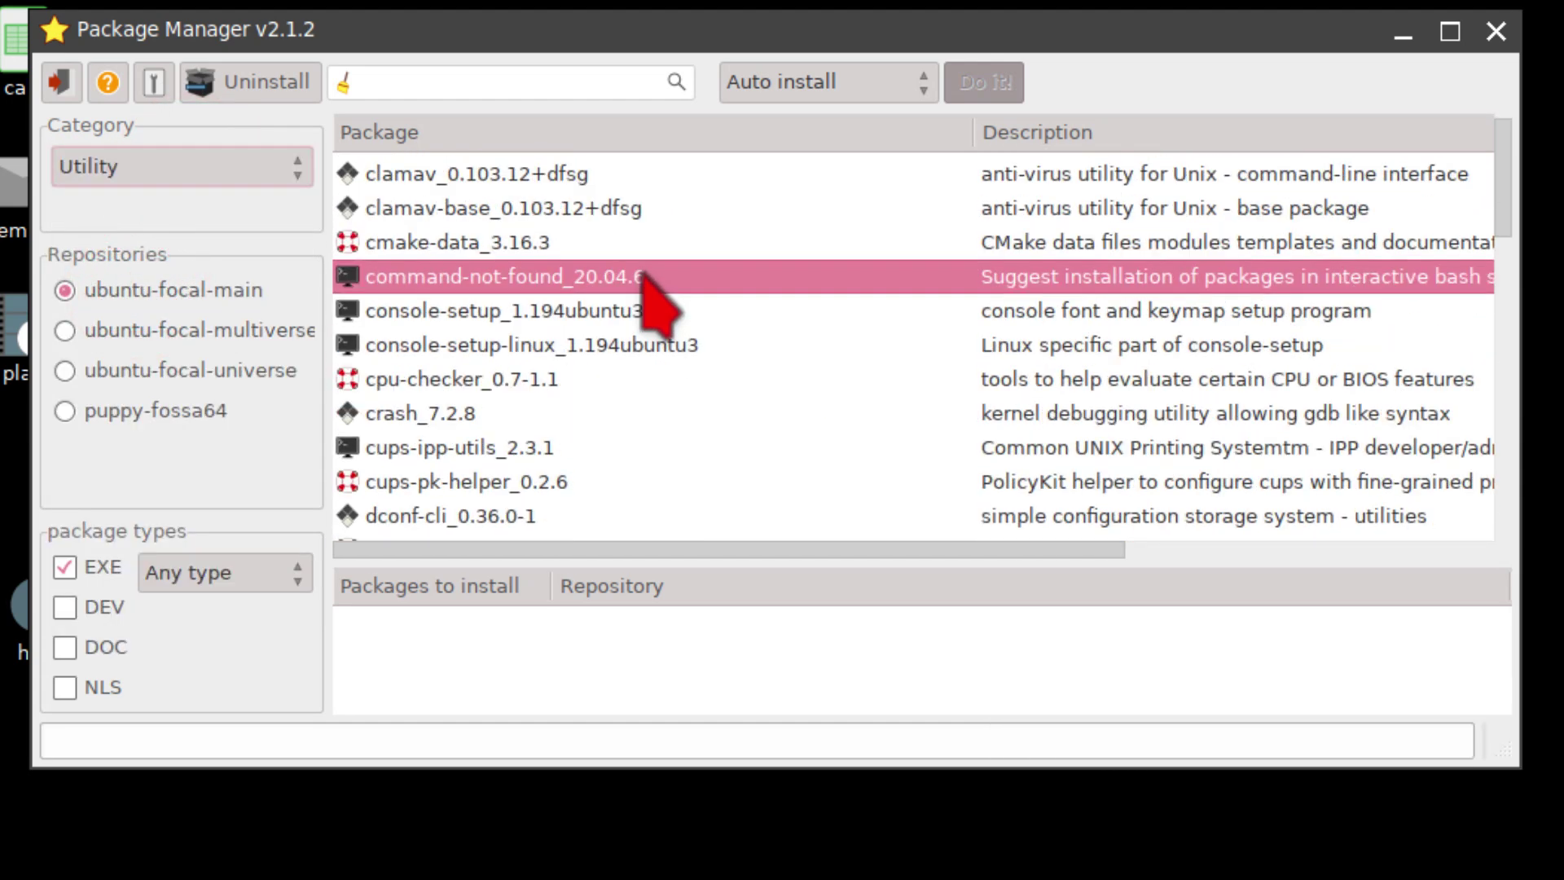
scroll(647, 281, "down", 5)
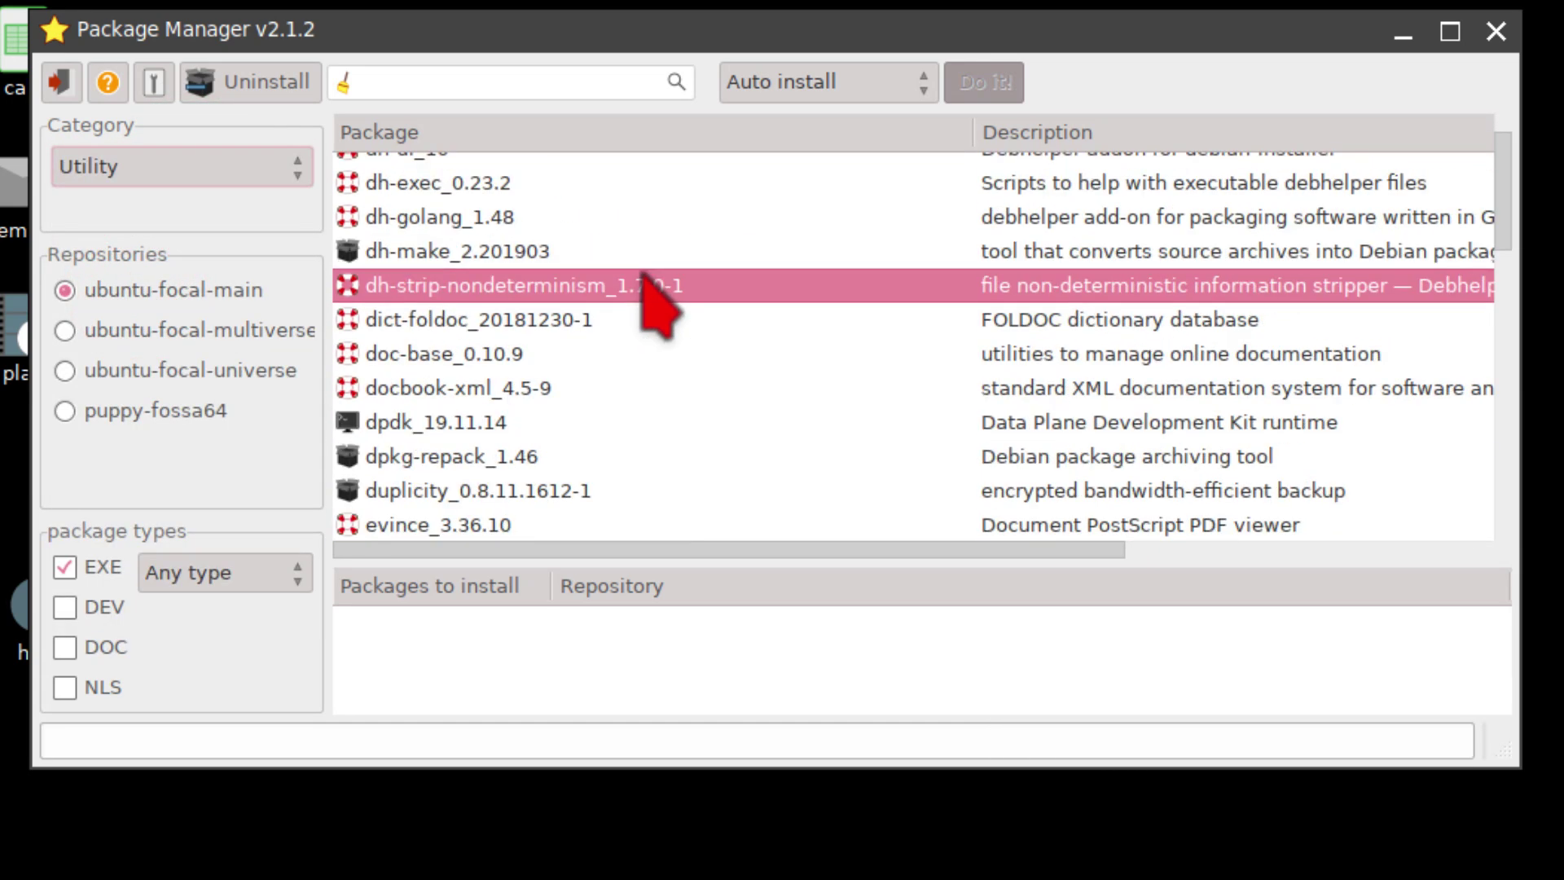
Install gnome-mines 3.36.0-1 from the Fun category and close the success report.
left_click(160, 173)
left_click(254, 525)
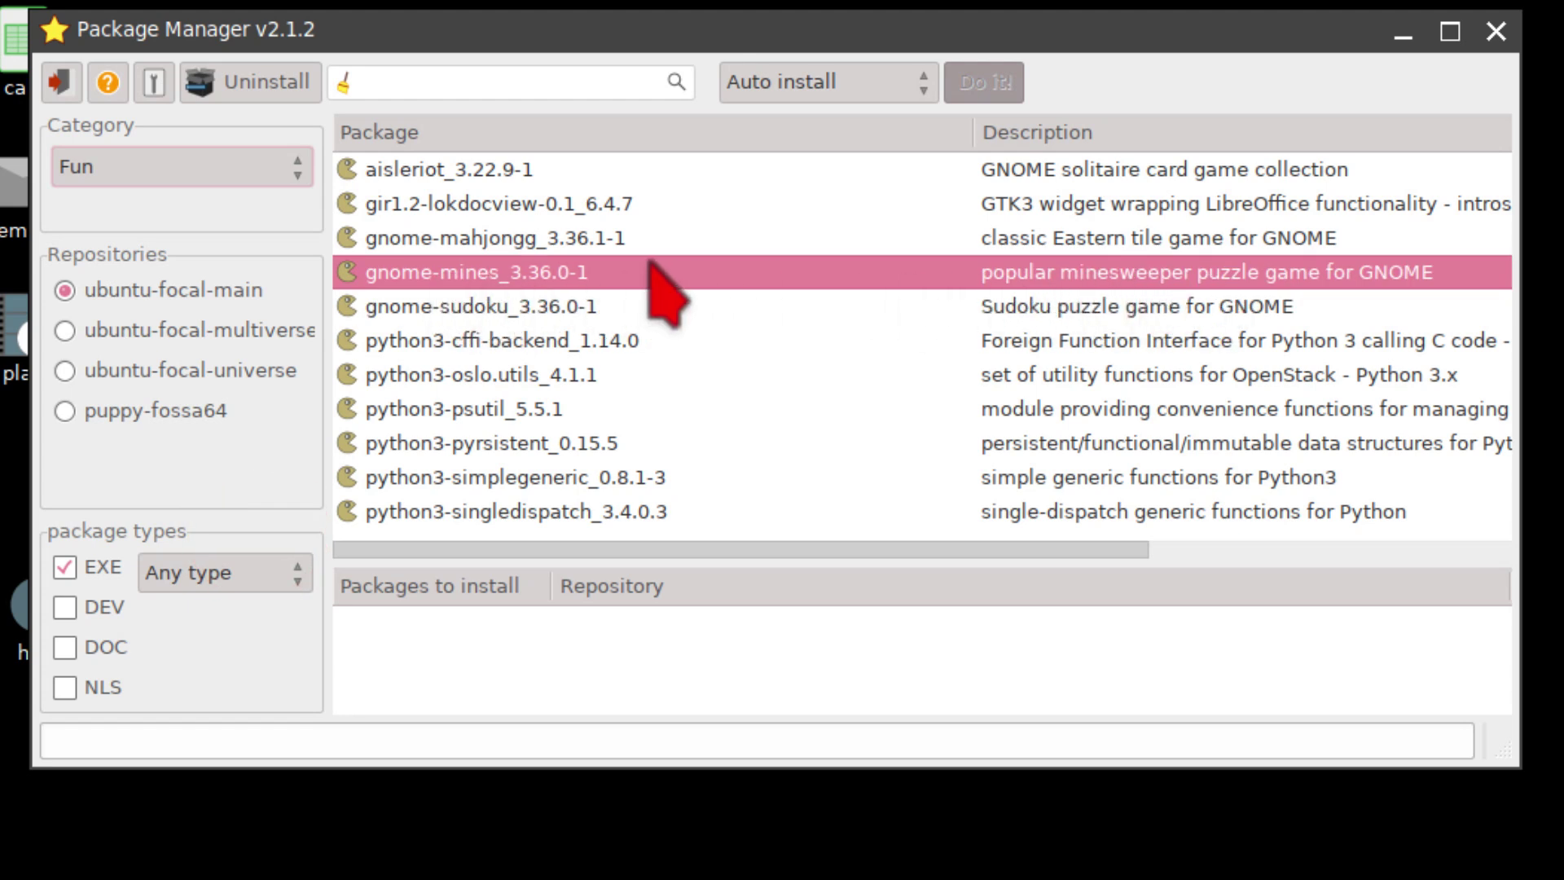
left_click(612, 269)
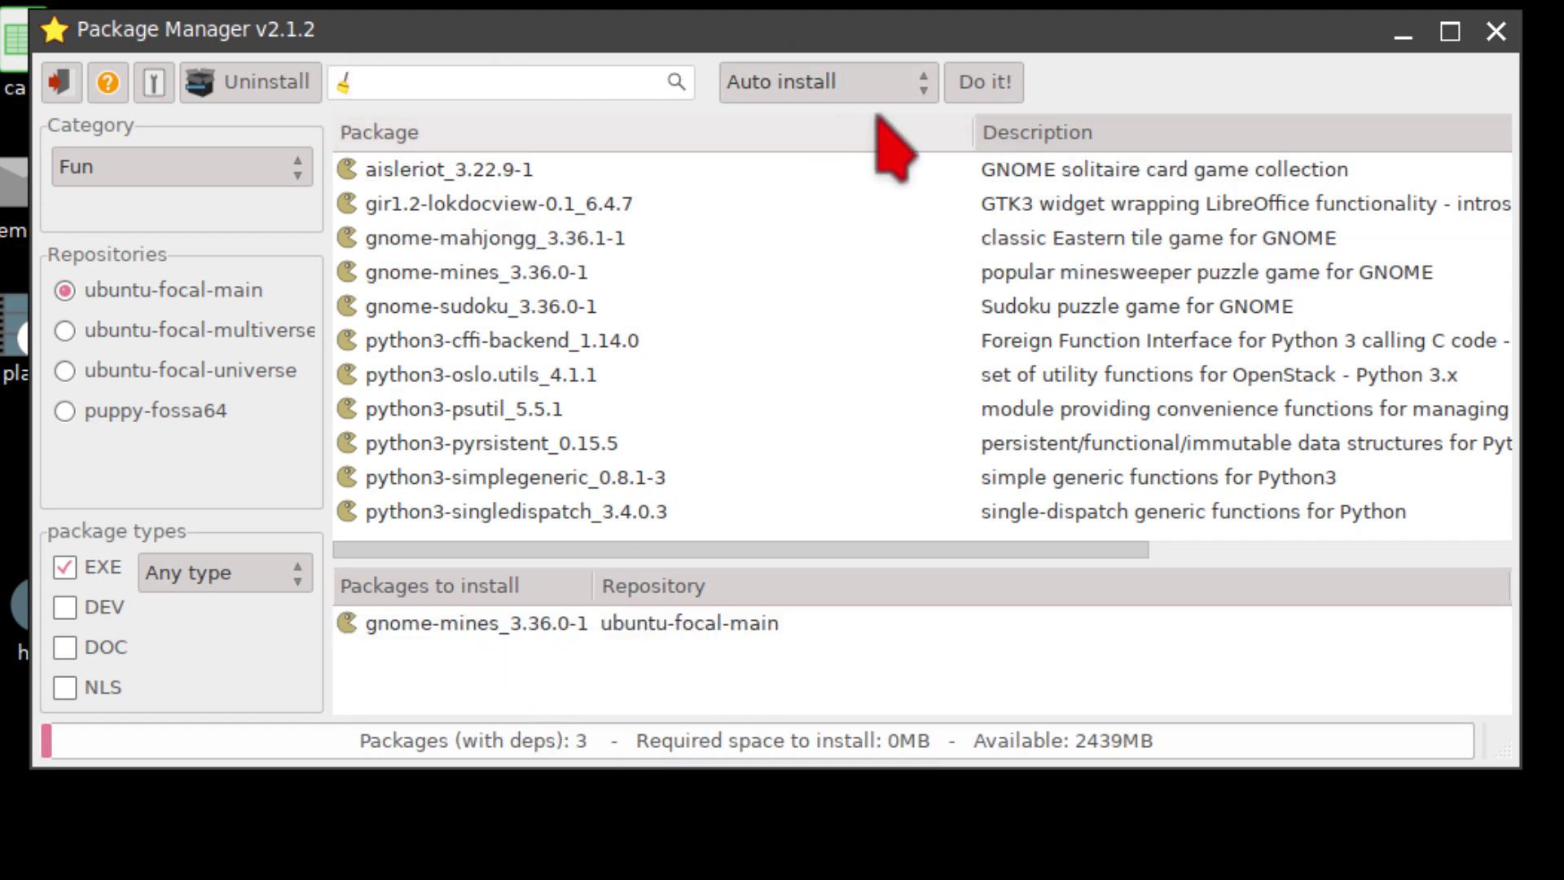
left_click(996, 96)
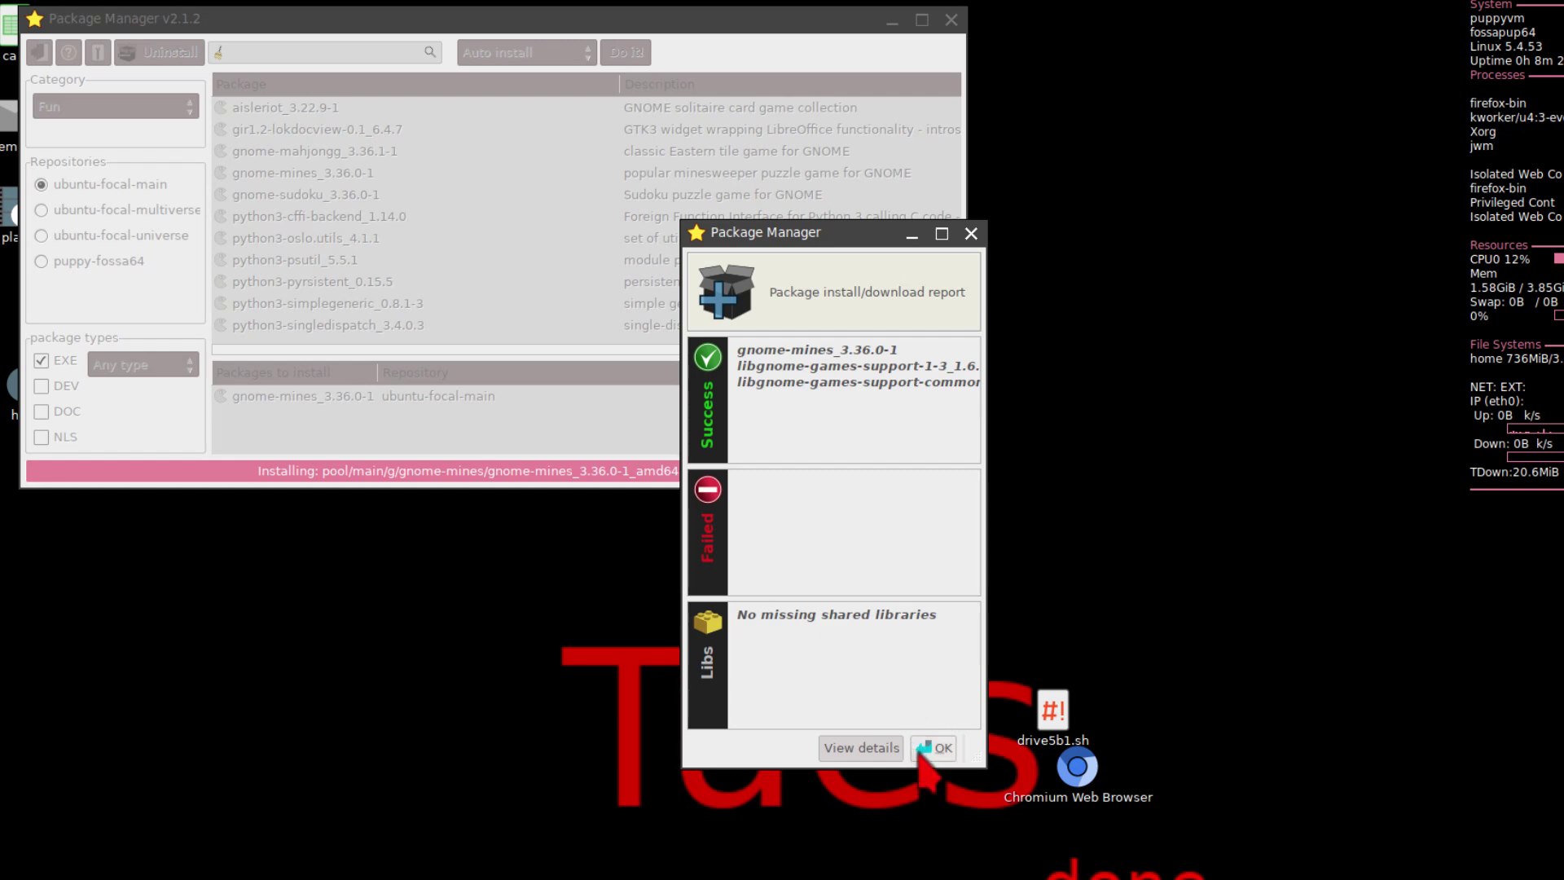
left_click(933, 748)
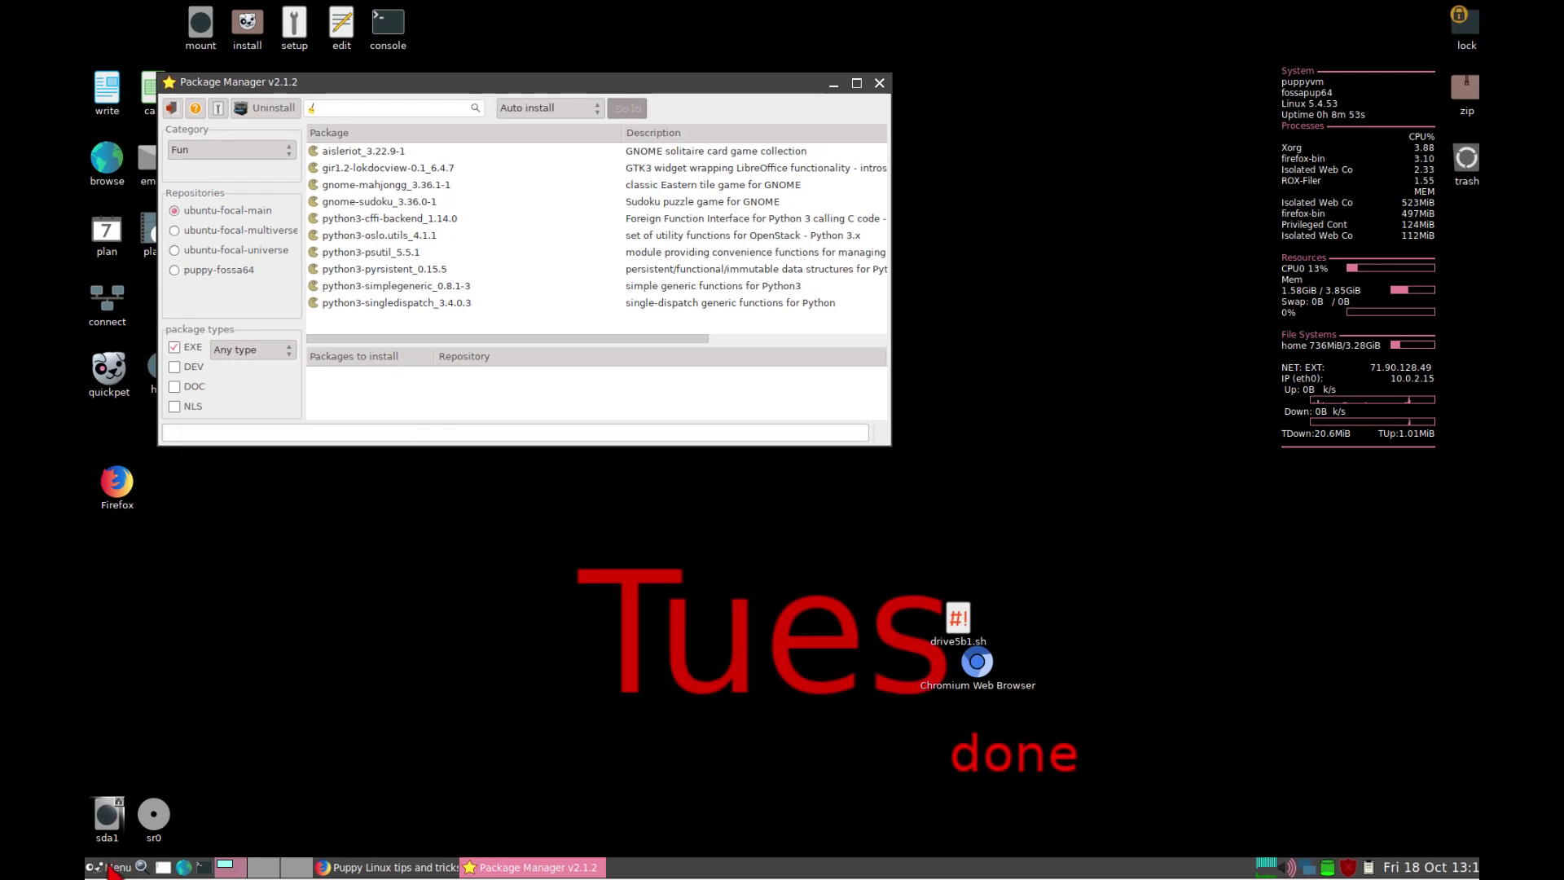
Launch Mines from Menu > Fun and start an 8×8 game with 10 mines.
left_click(112, 868)
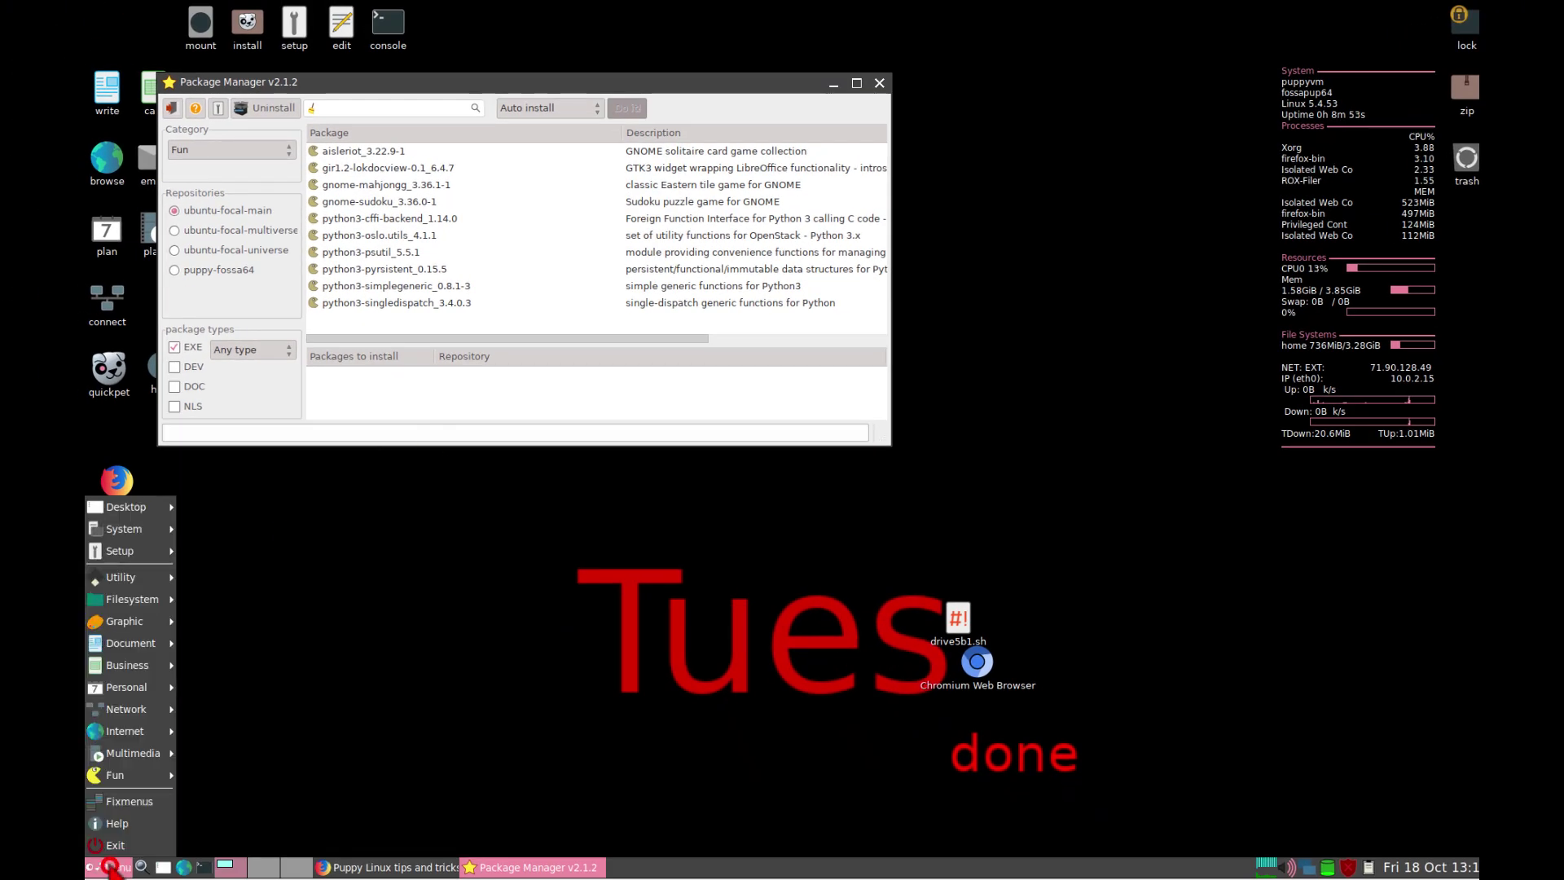
mouse_move(122, 775)
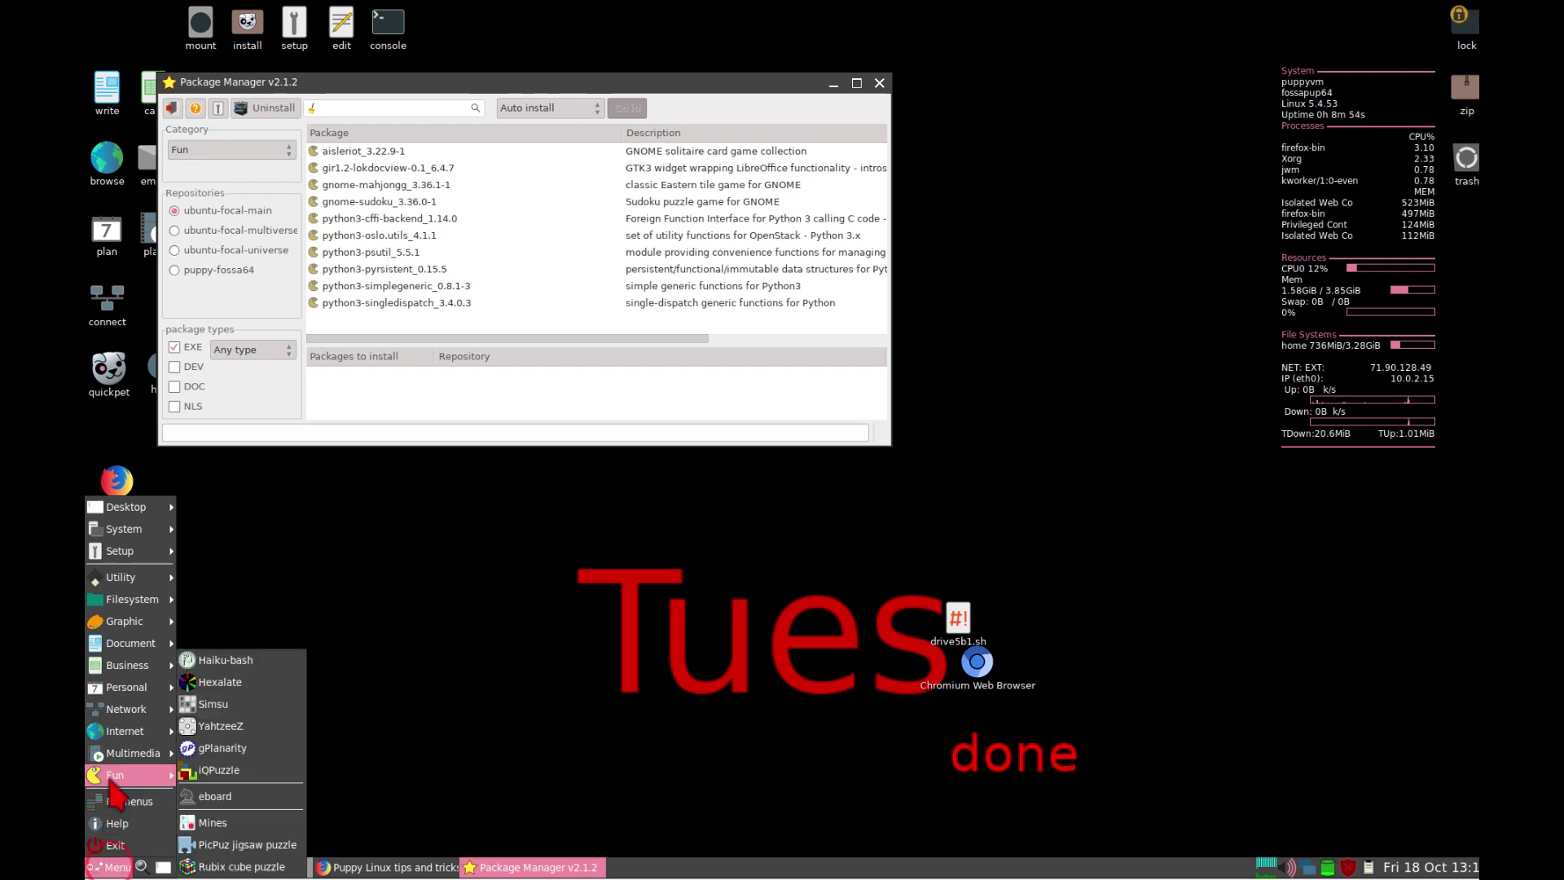
left_click(211, 822)
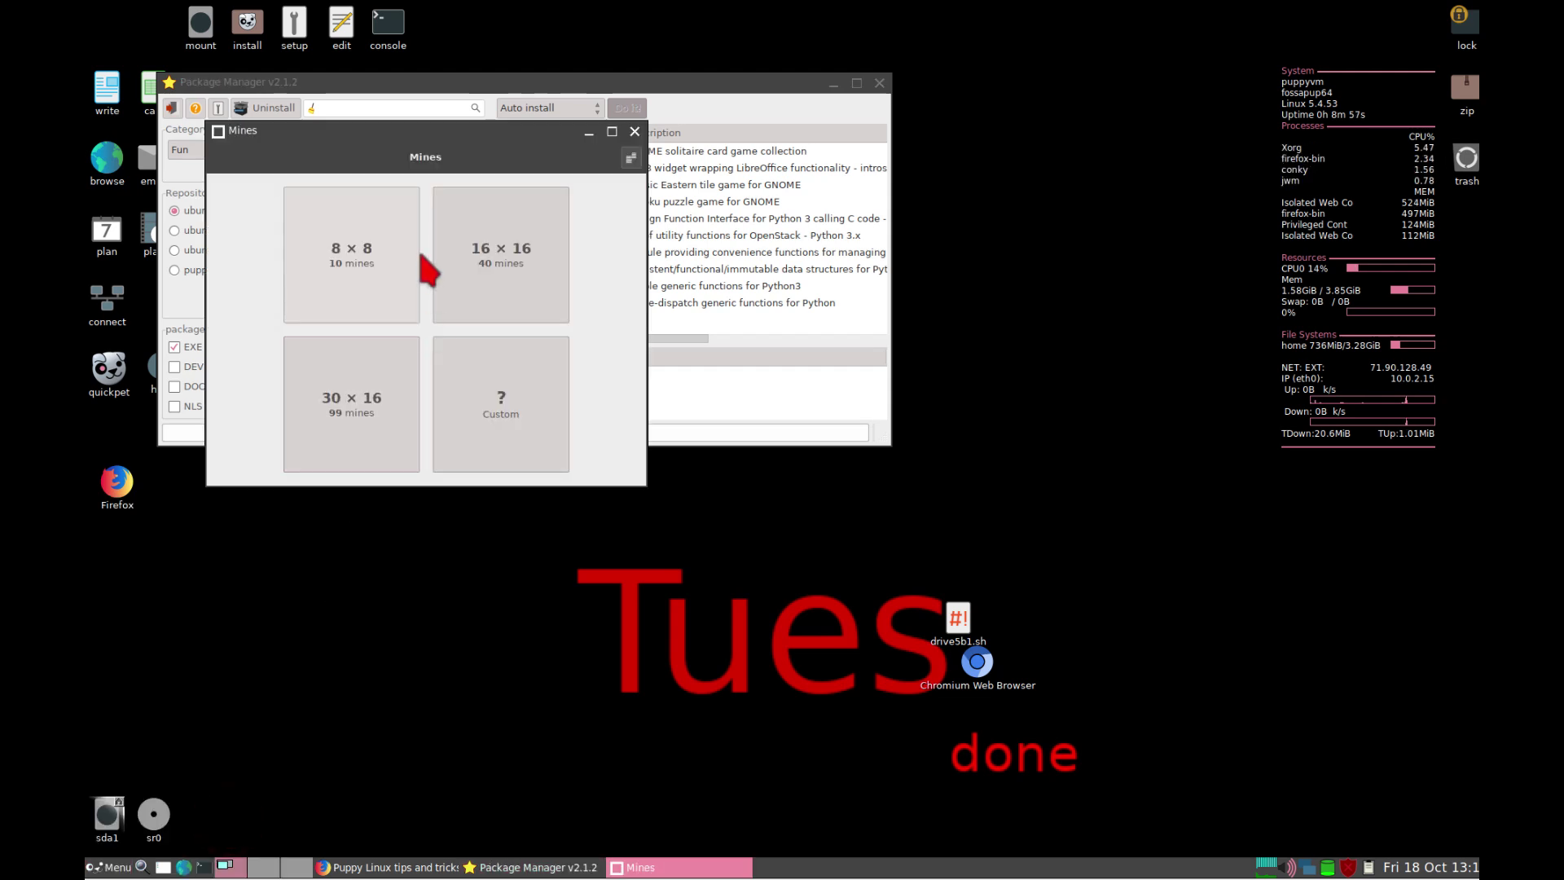
left_click(393, 275)
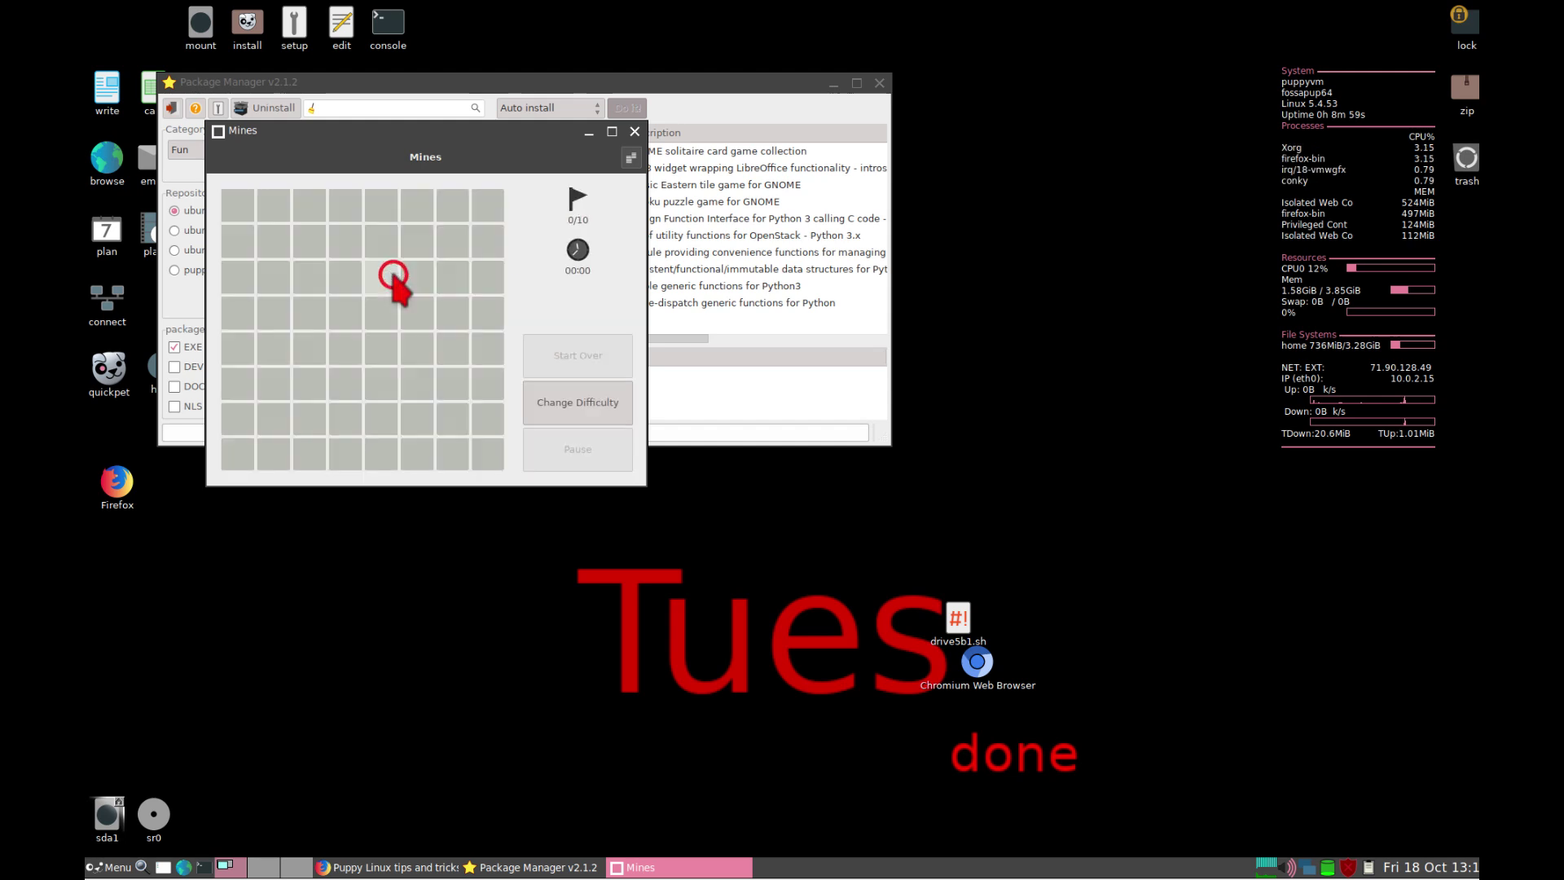
Uncover cells on the board until a mine ends the round at 00:06.
left_click(331, 241)
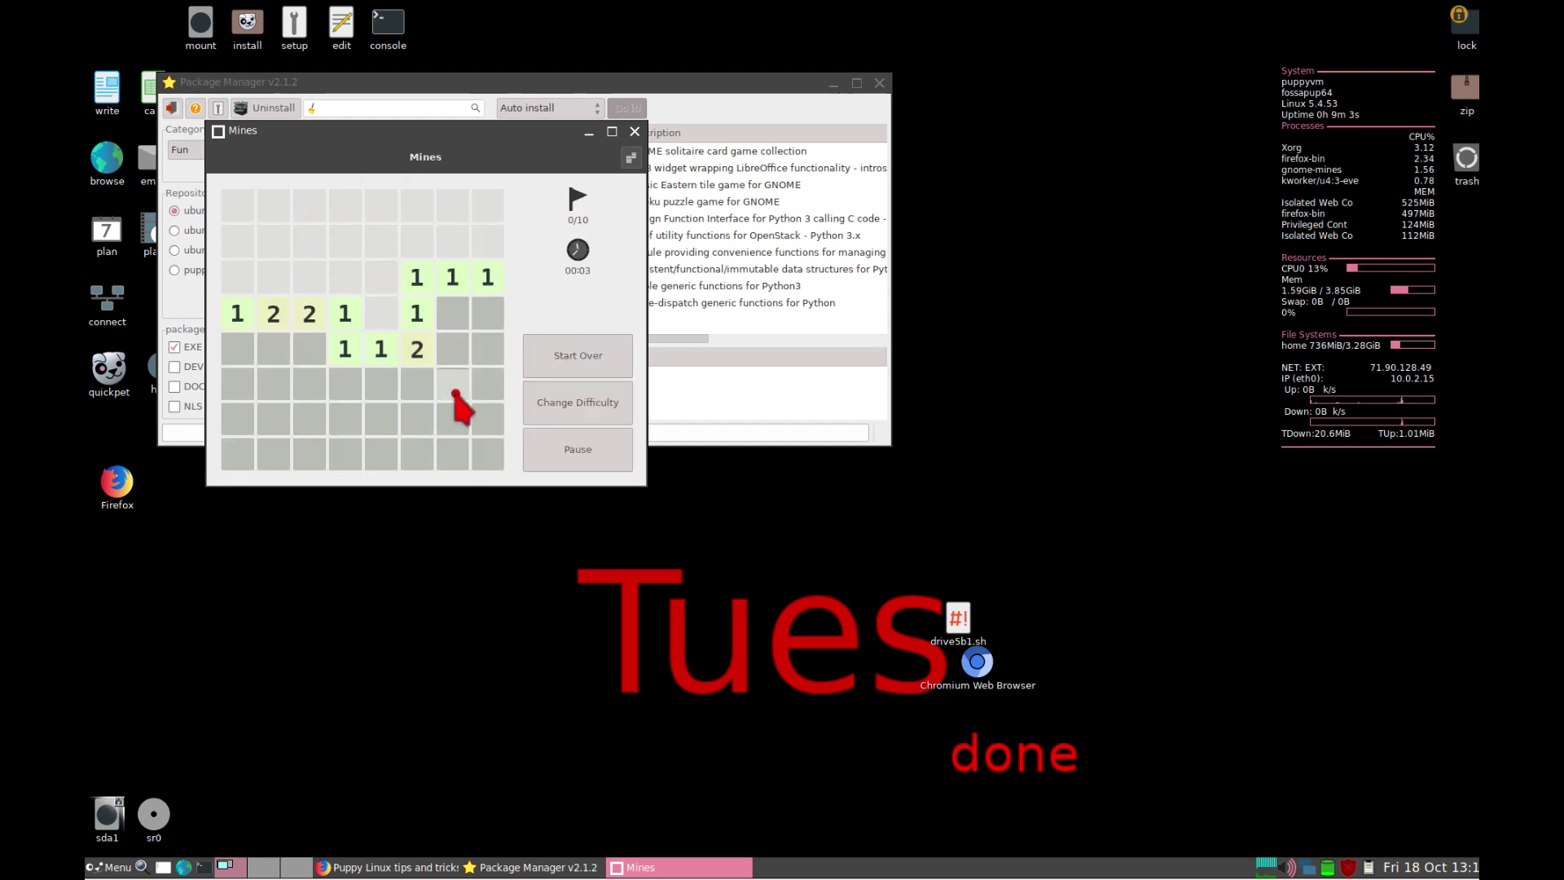
left_click(419, 424)
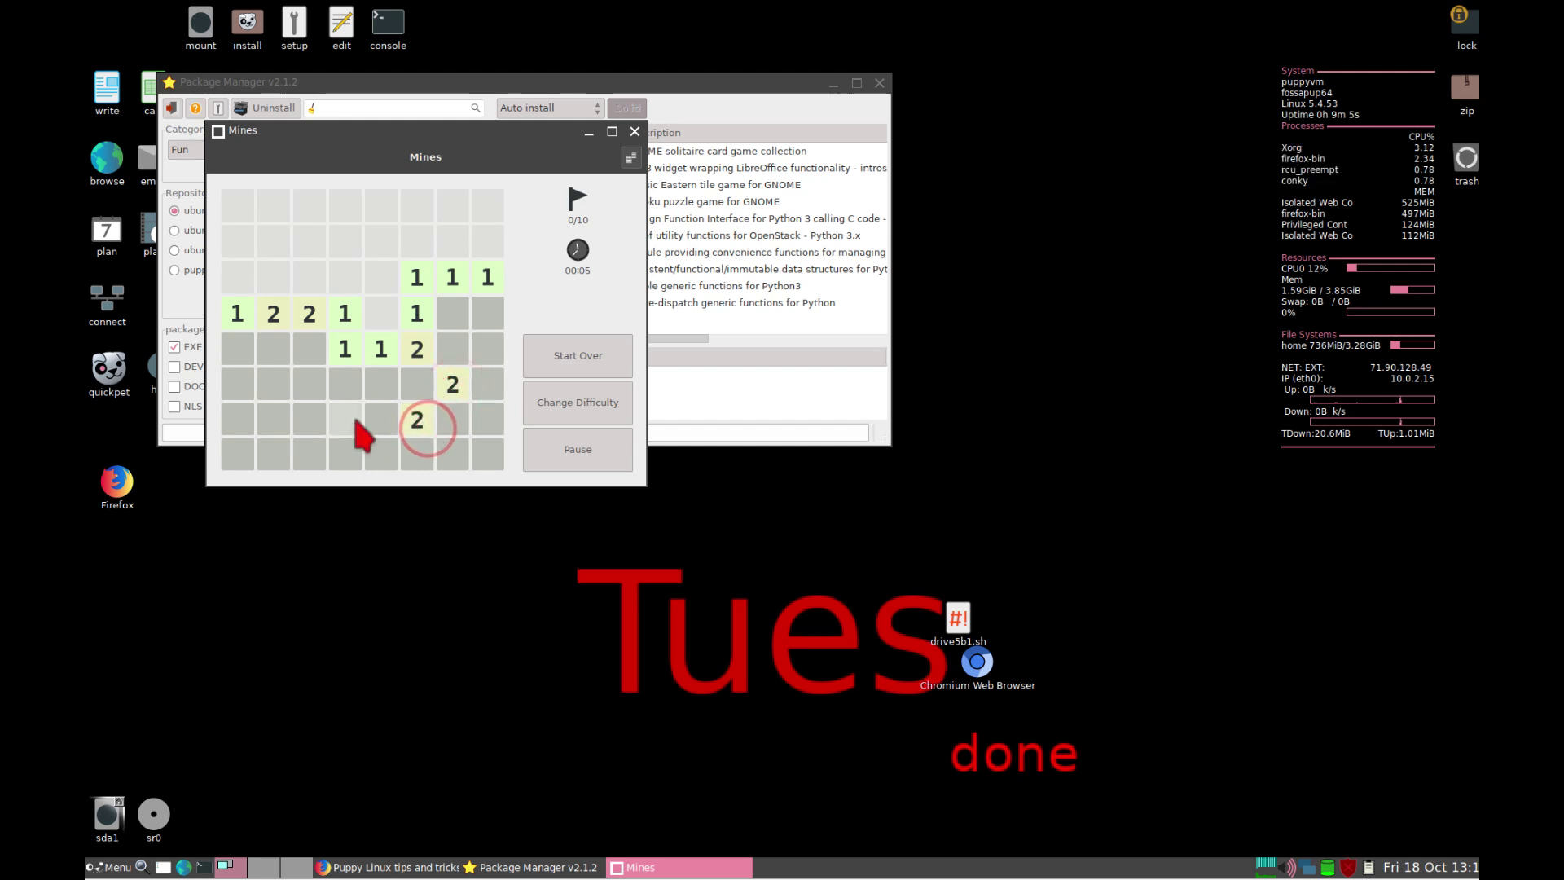
left_click(381, 418)
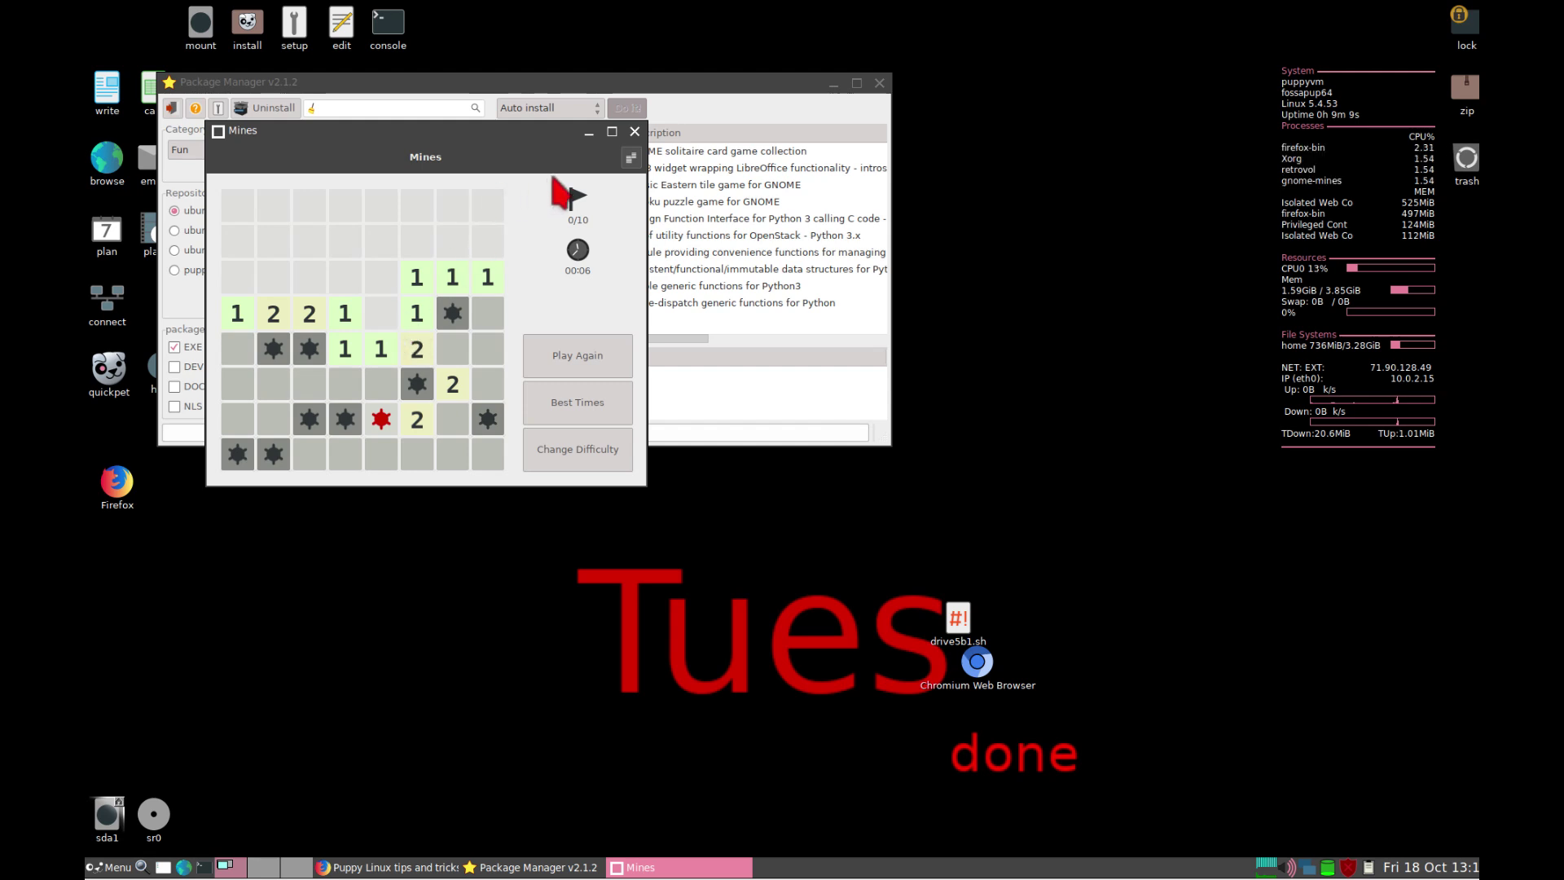
Close the GNOME Mines window, leaving Package Manager's Fun package list showing.
left_click(635, 132)
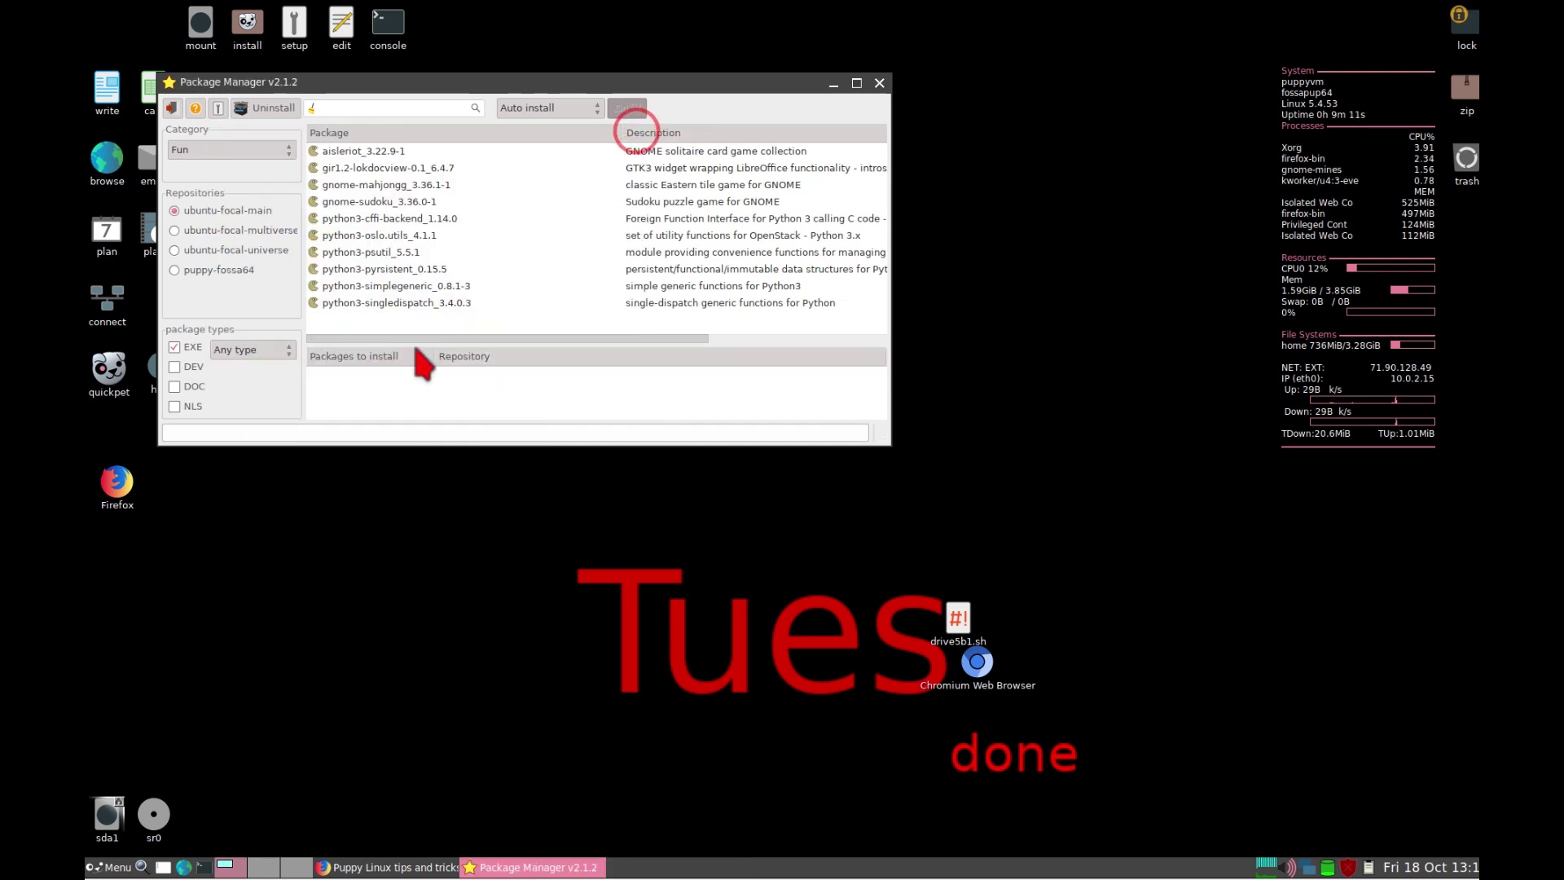